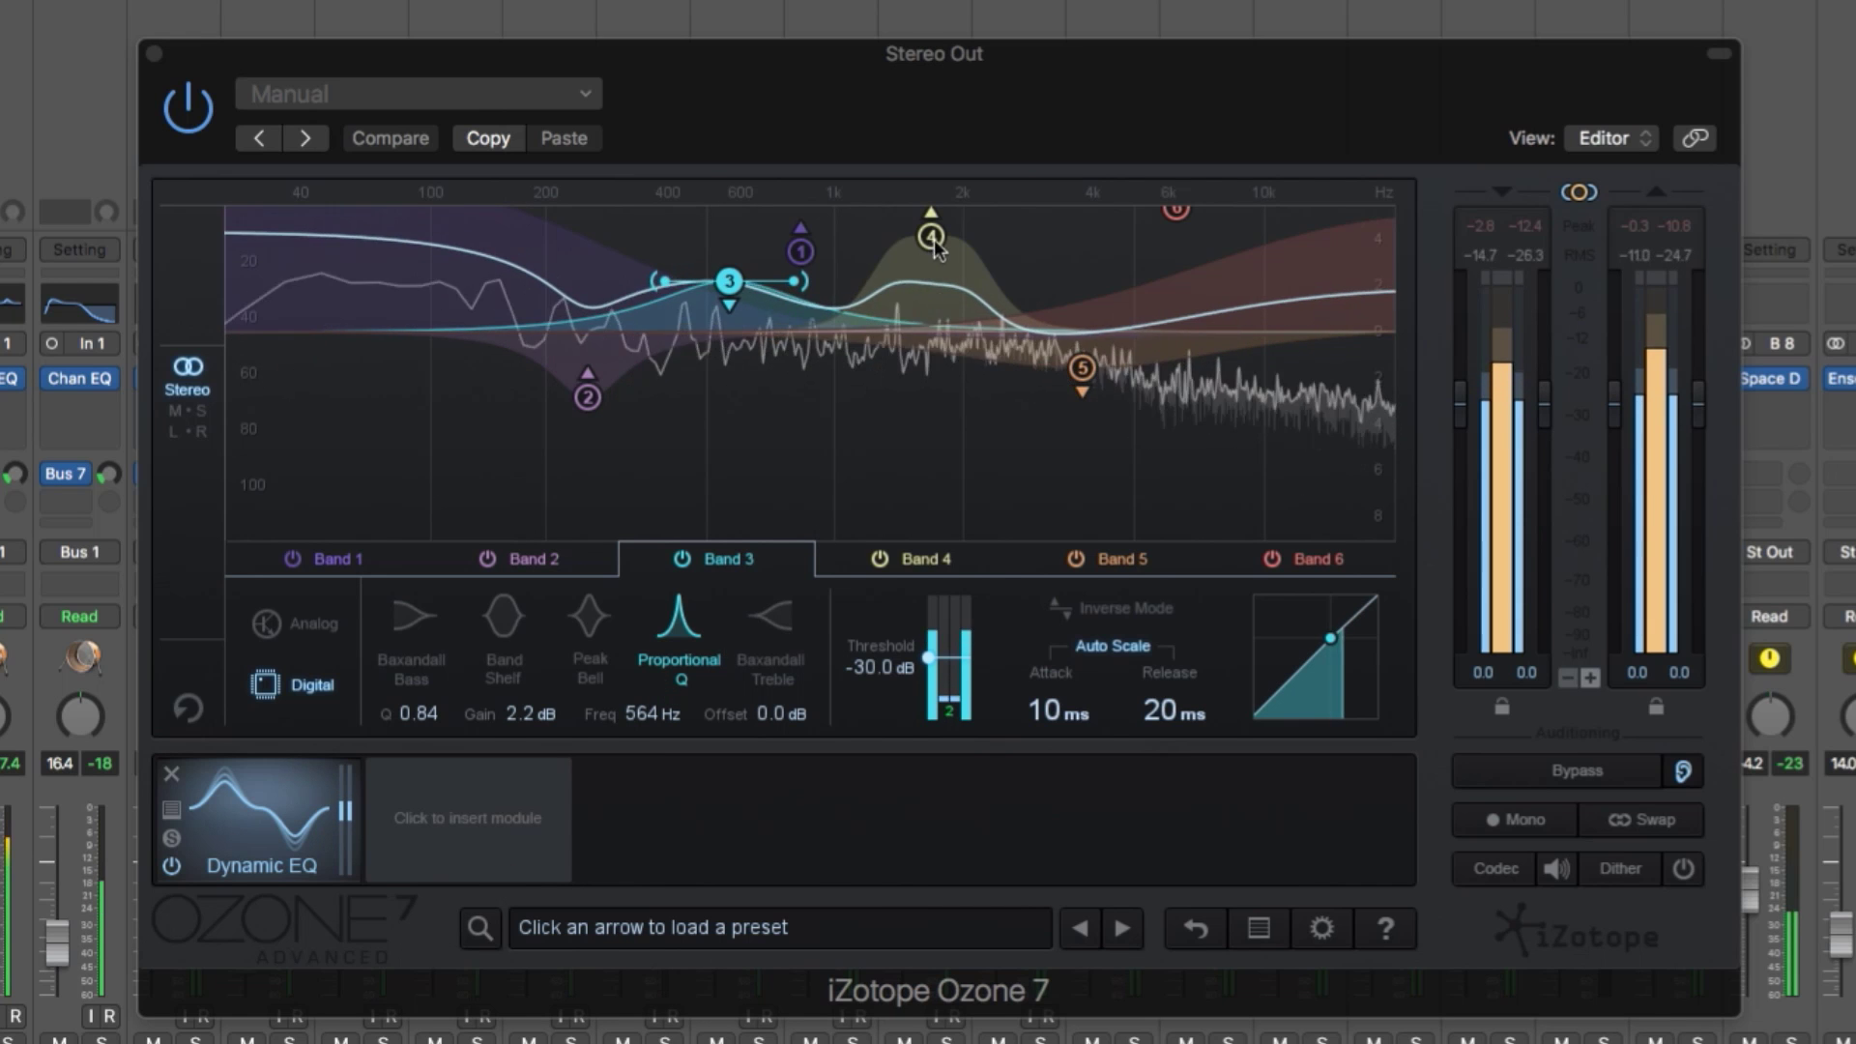
- Cut Band 4 with a -46.8 dB threshold and make Band 6 a -6.0 dB treble cut near 6.32 kHz
left_click_drag(934, 240, 947, 282)
mouse_move(926, 670)
left_mouse_down()
mouse_move(926, 625)
mouse_move(925, 670)
left_mouse_up()
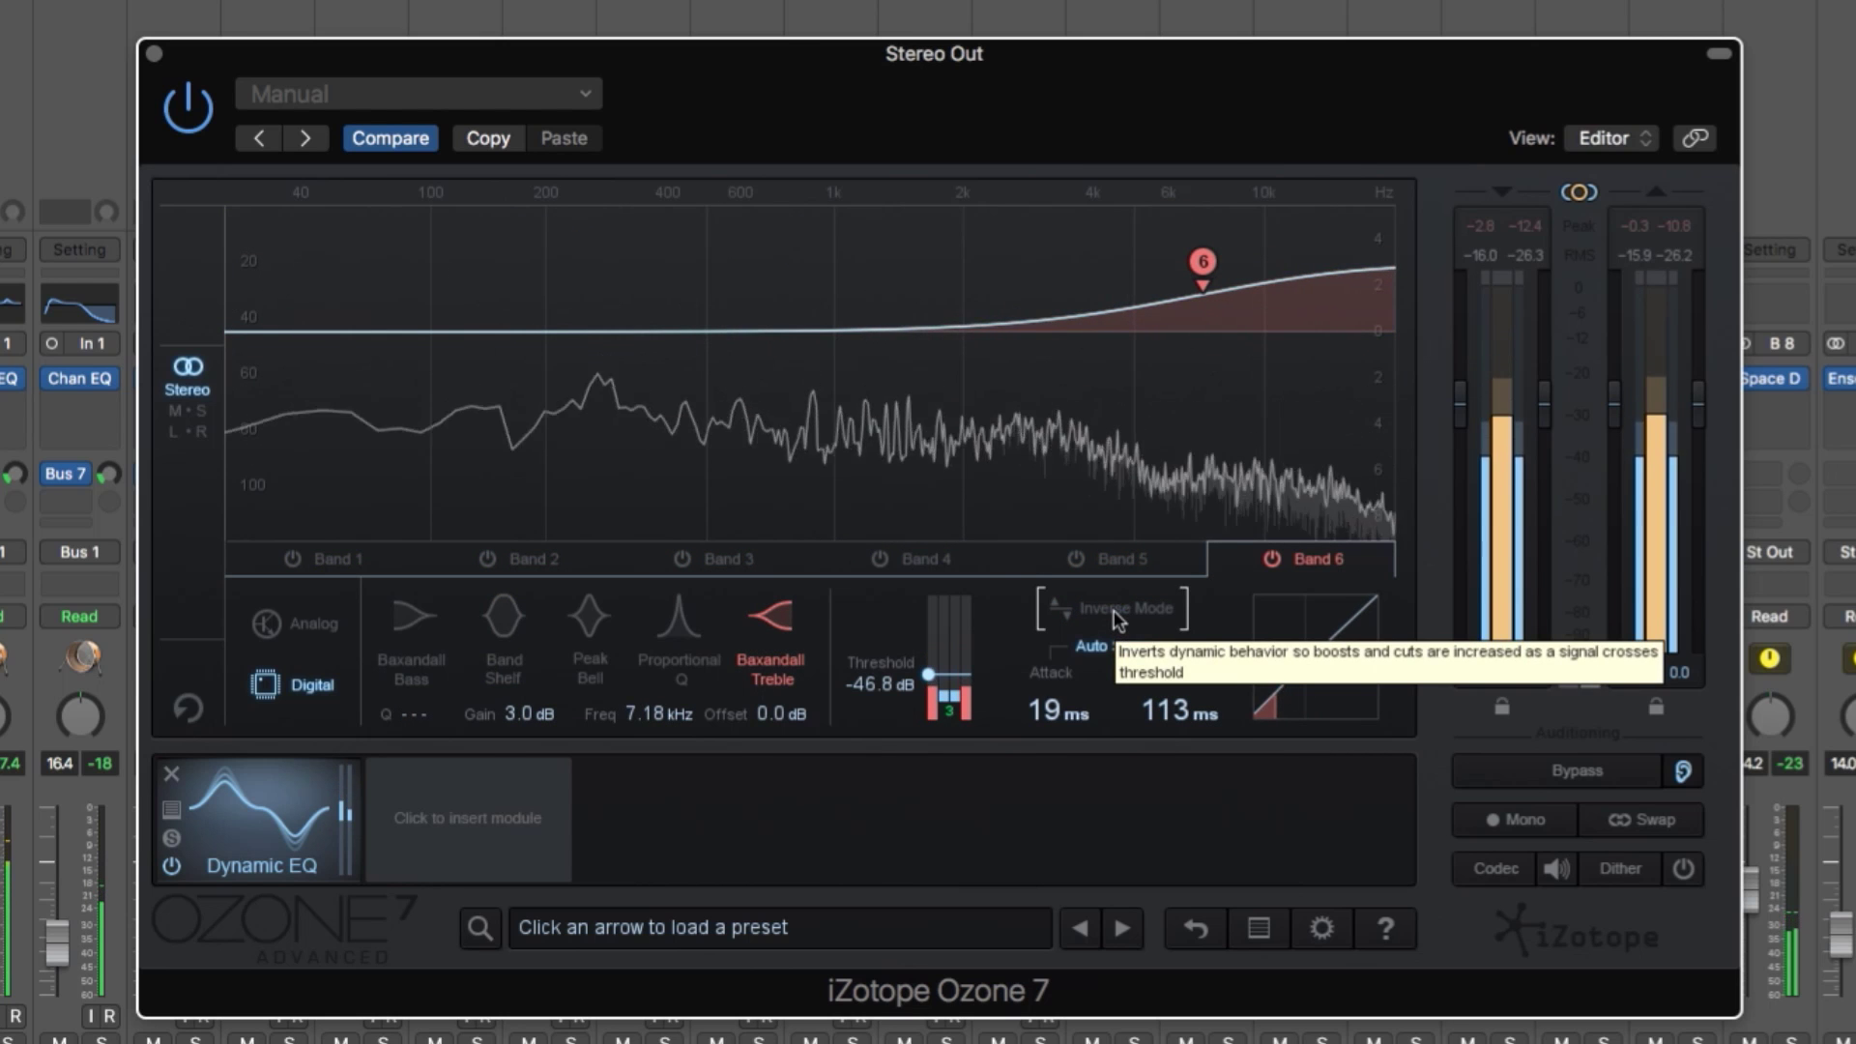
left_click_drag(1199, 282, 1146, 220)
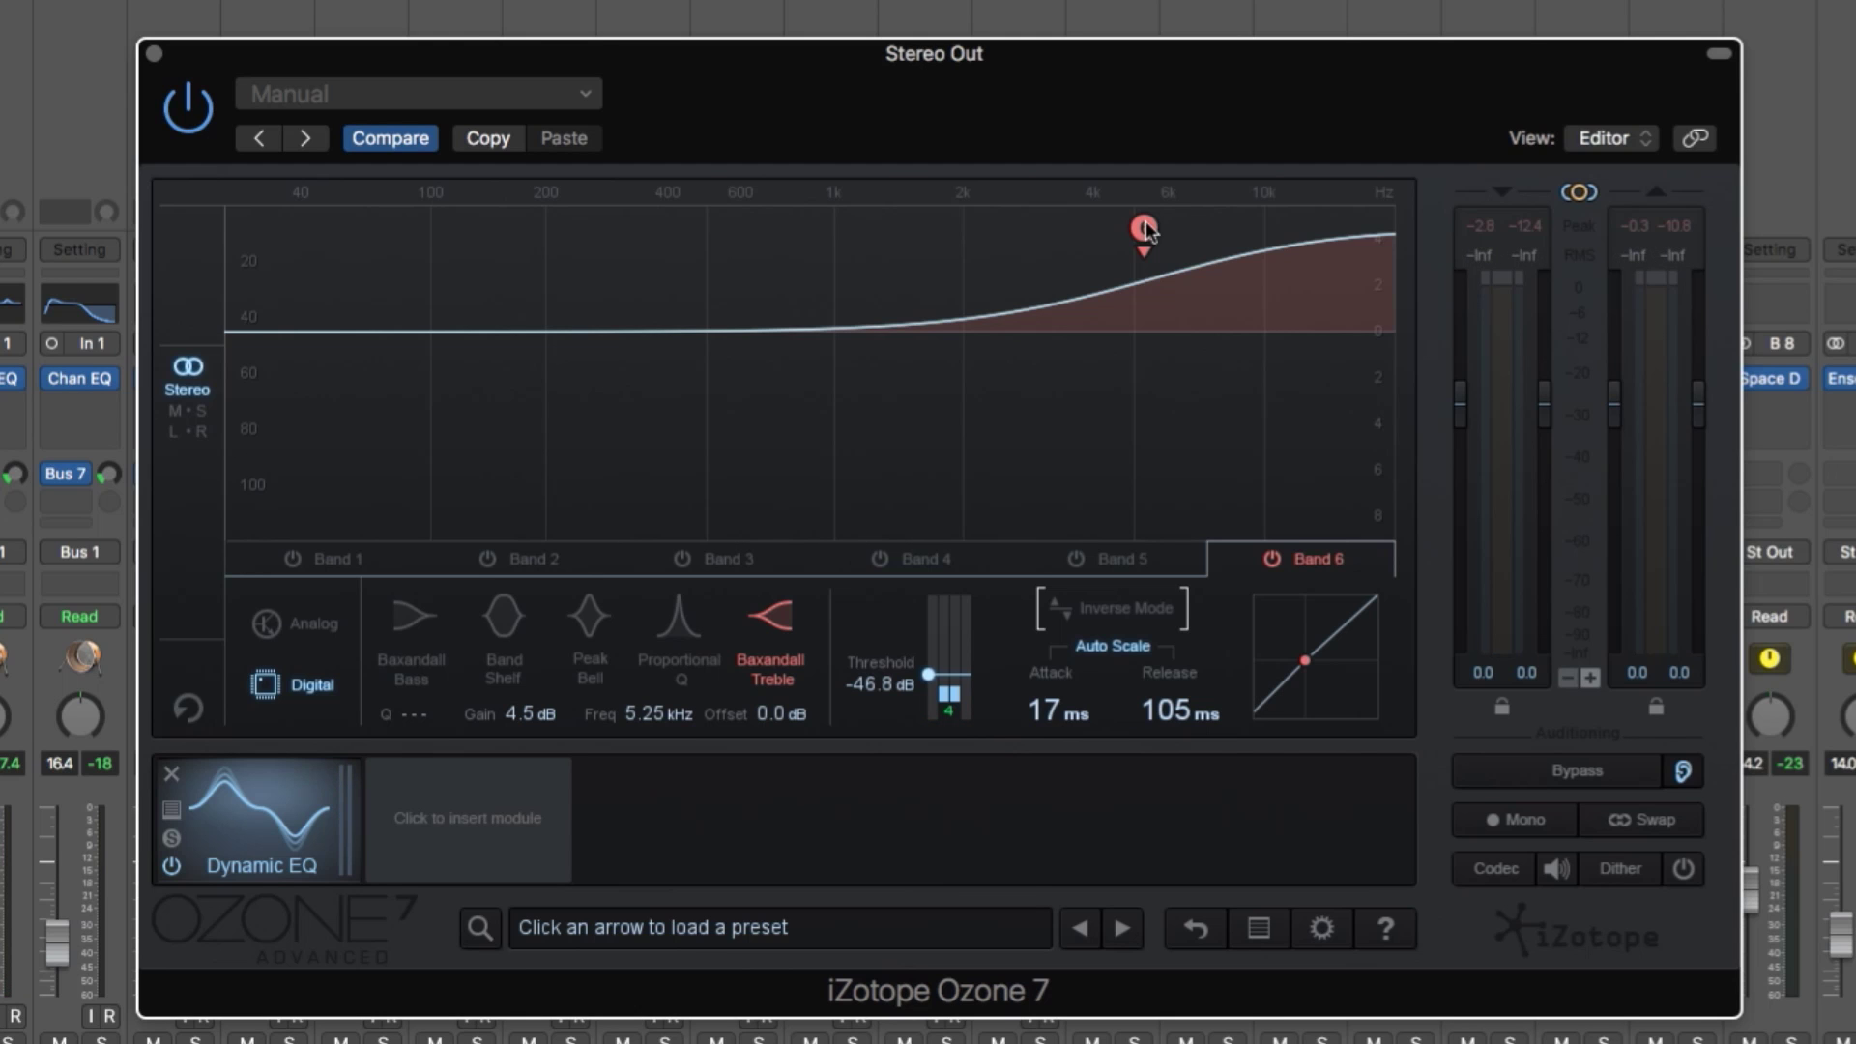
left_click_drag(1145, 221, 1174, 348)
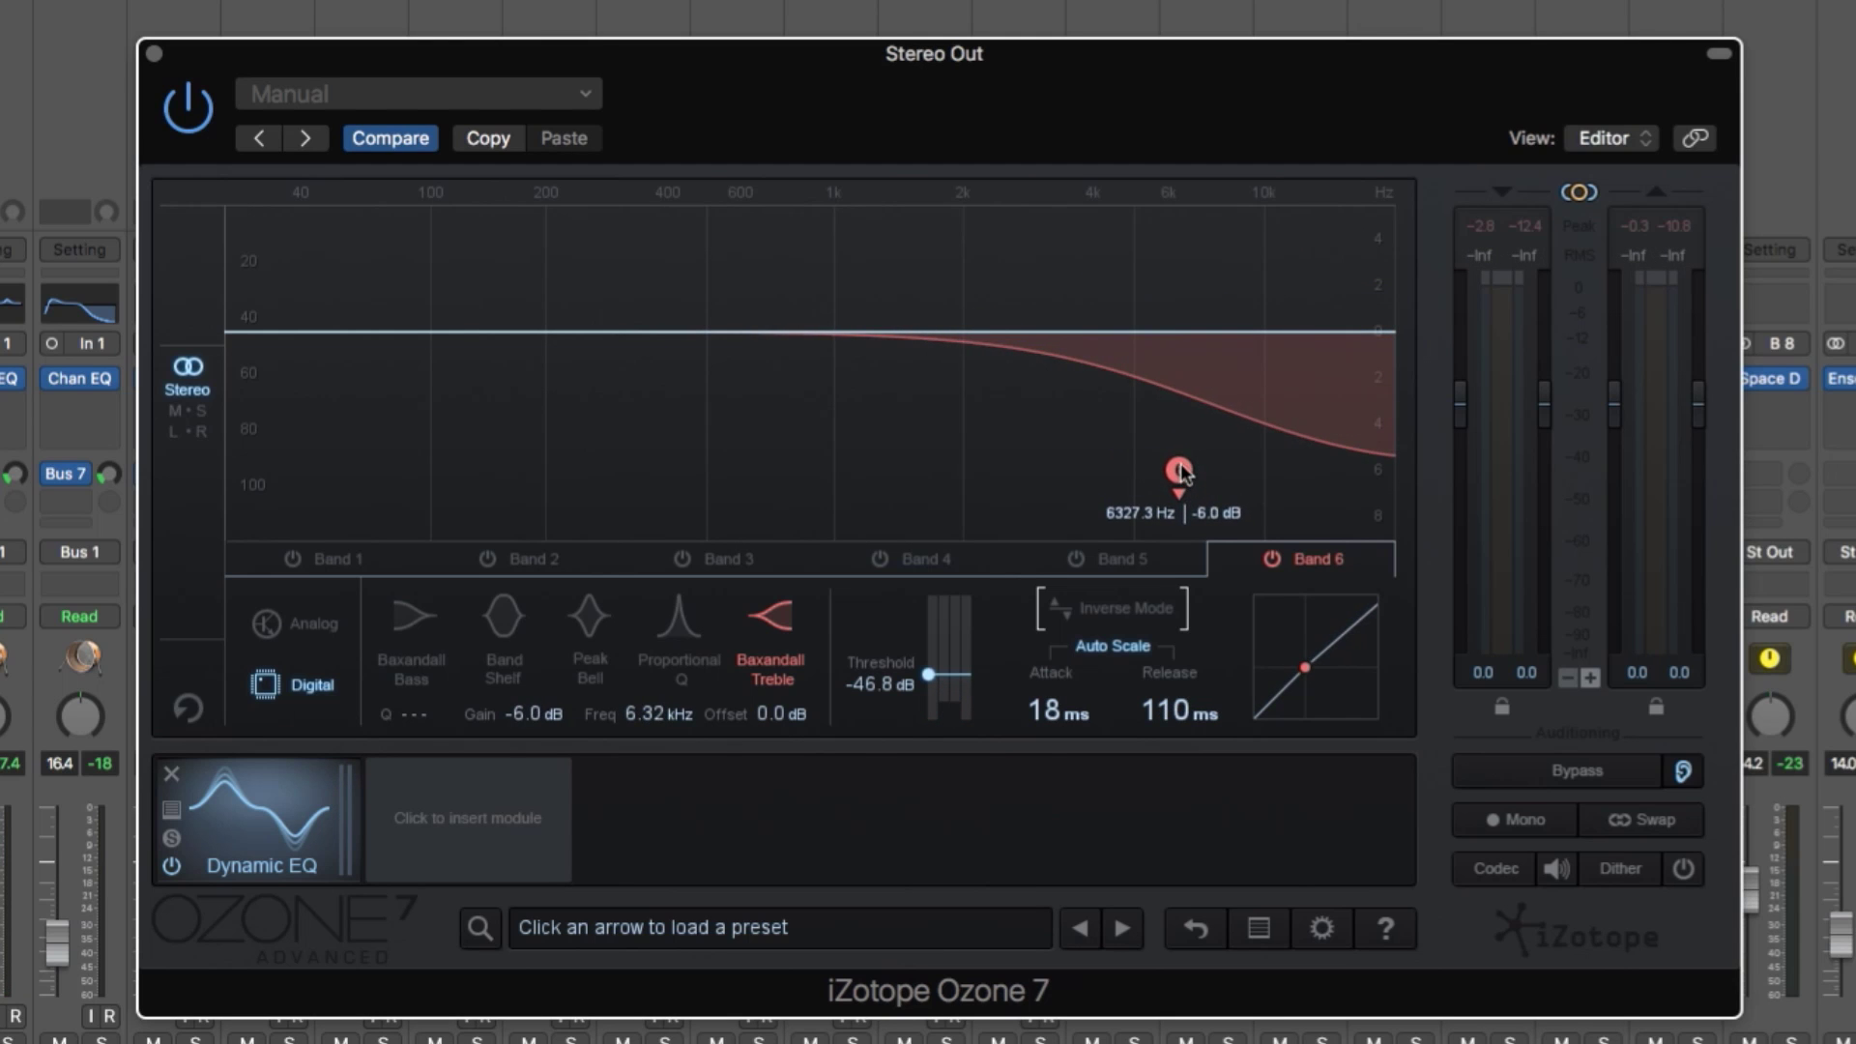
double_click(1180, 472)
- Isolate Band 1, enable its Inverse Mode, and raise it to a 3.8 dB boost at 872 Hz
left_click(292, 559)
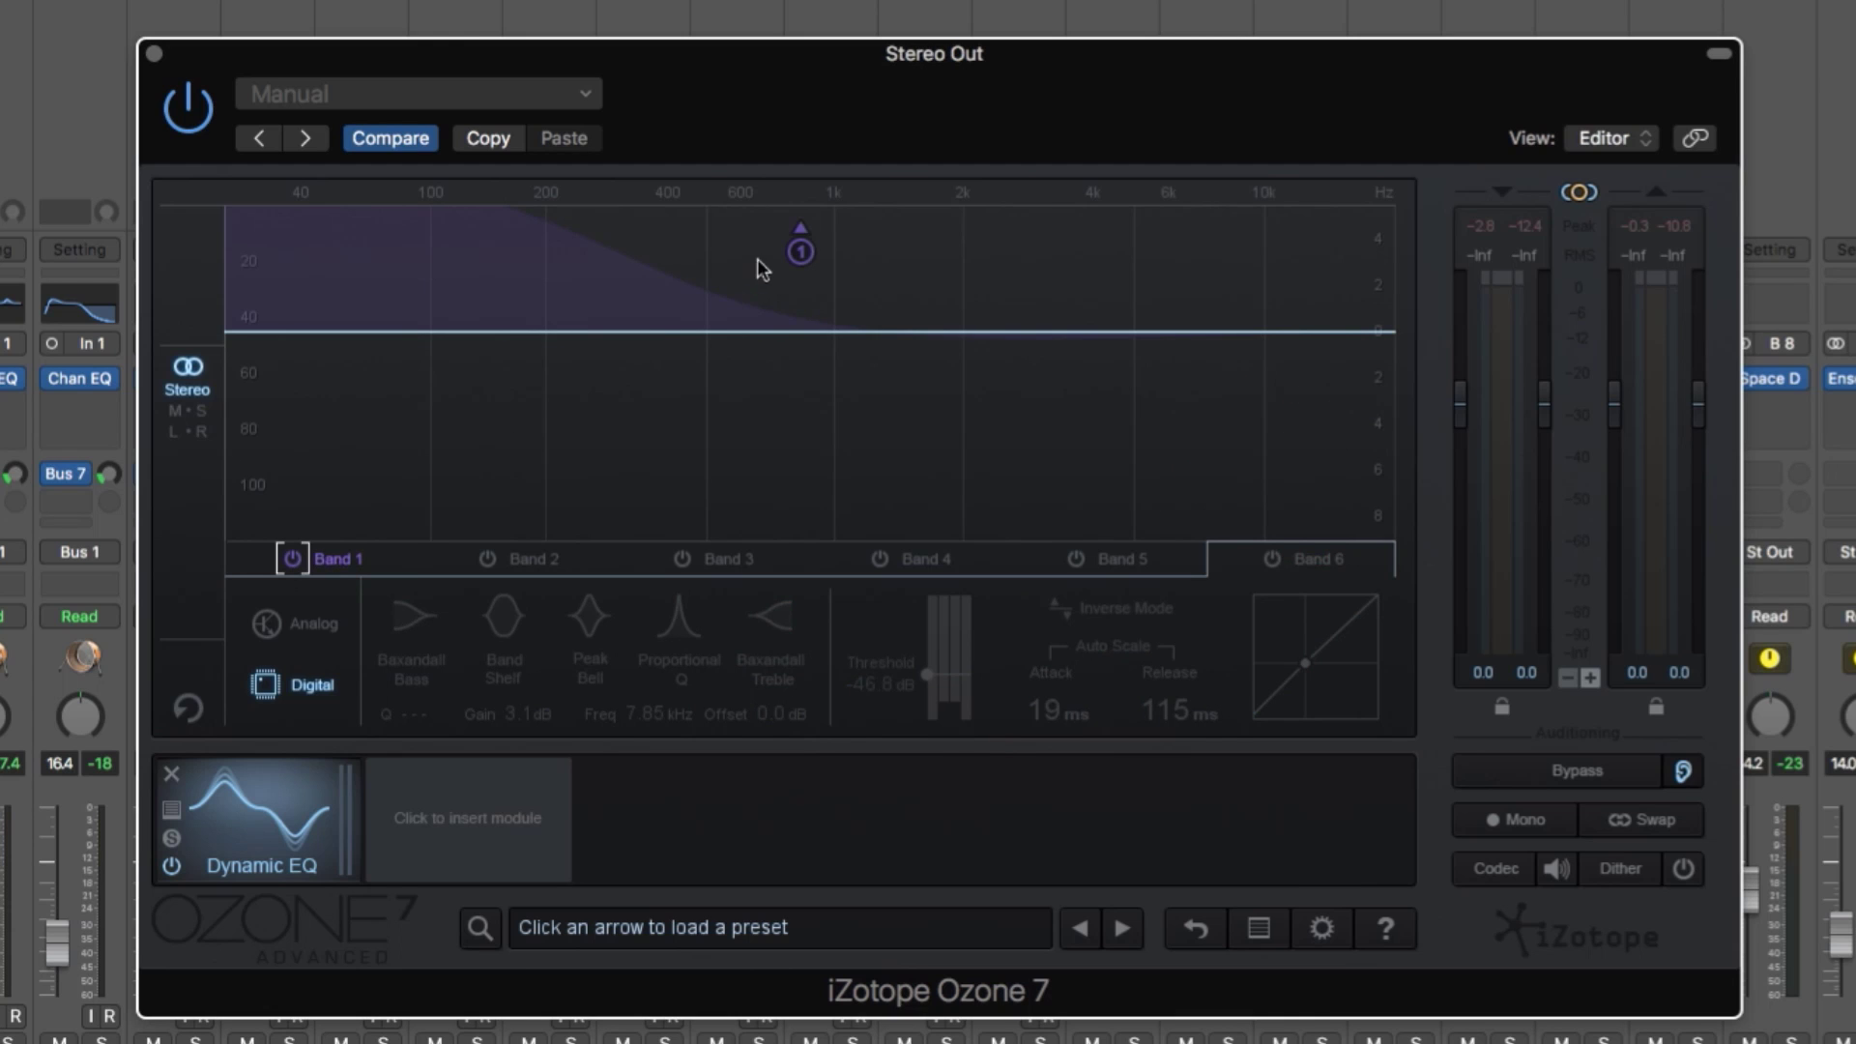
left_click(787, 271)
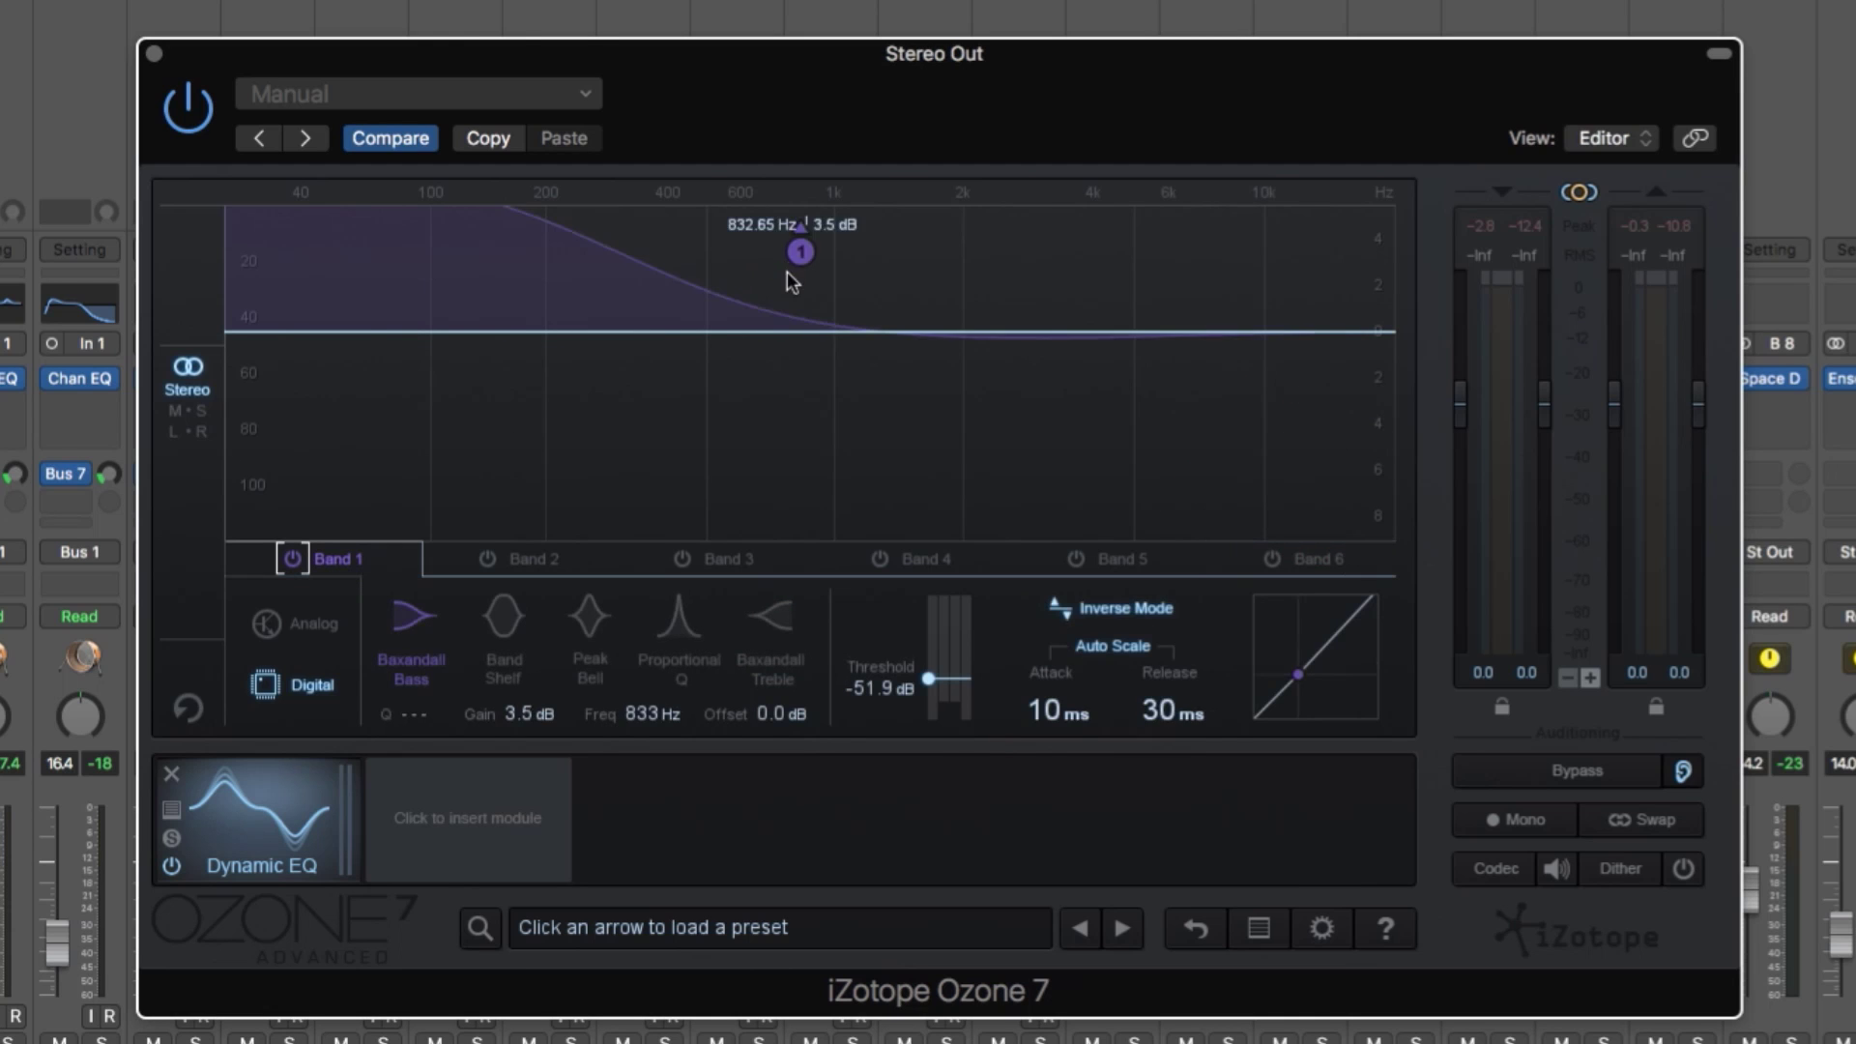
left_click(1116, 611)
mouse_move(789, 272)
left_mouse_down()
mouse_move(803, 243)
mouse_move(810, 294)
left_mouse_up()
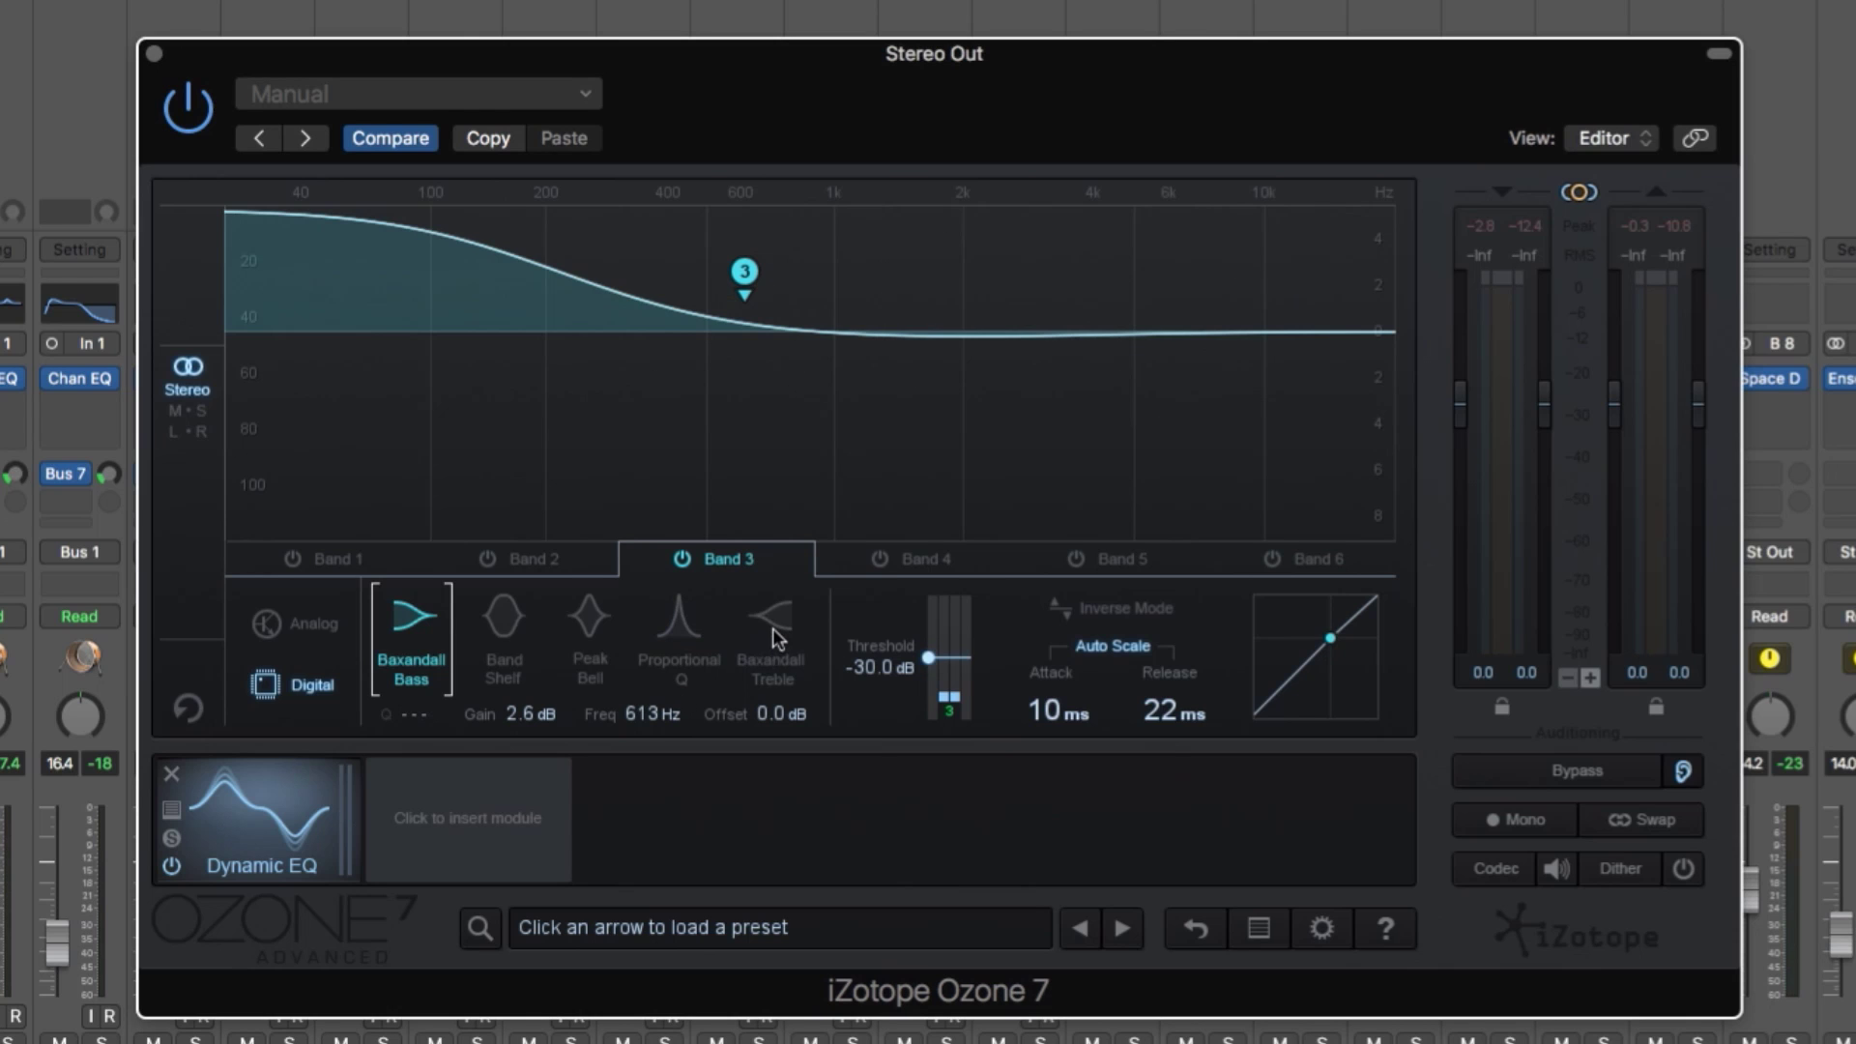
- Audition Baxandall Treble, Baxandall Bass and Band Shelf shapes on Band 3, narrowing the Band Shelf to Q 3.38
left_click(773, 639)
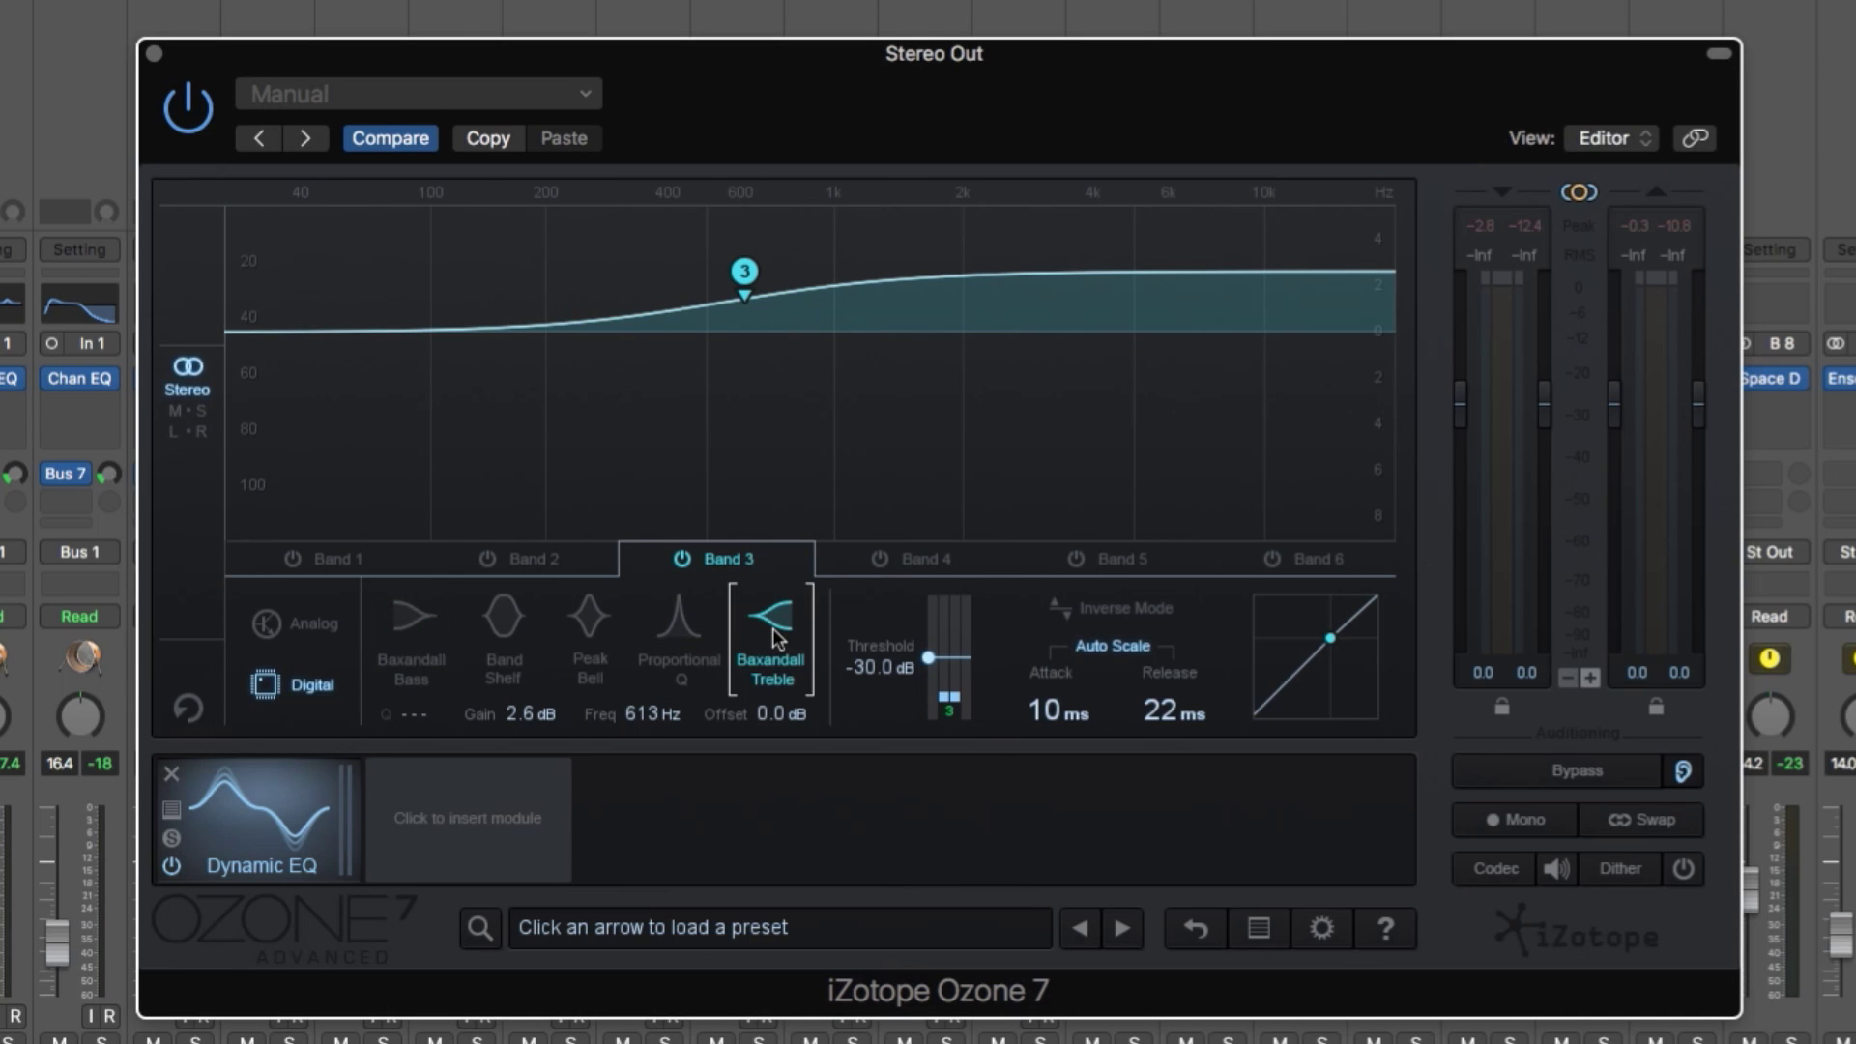
left_click(422, 642)
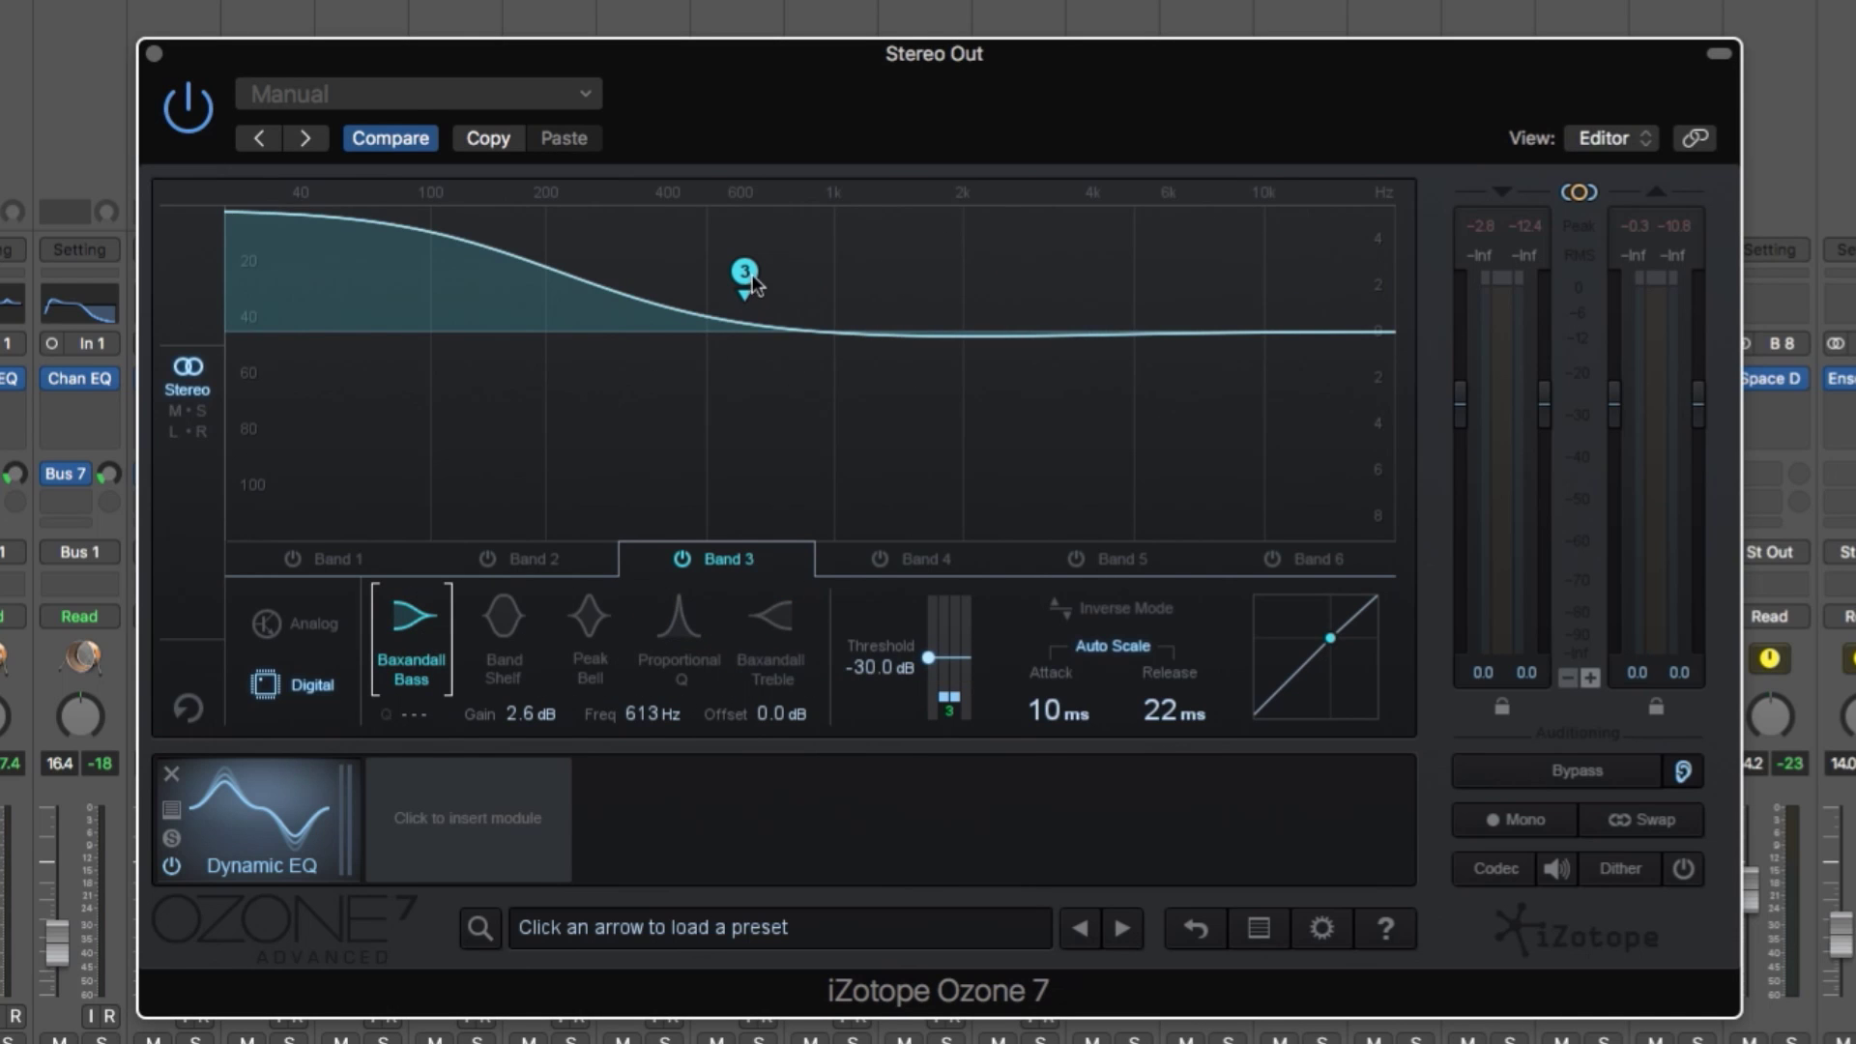
left_click_drag(752, 278, 868, 297)
left_click(508, 628)
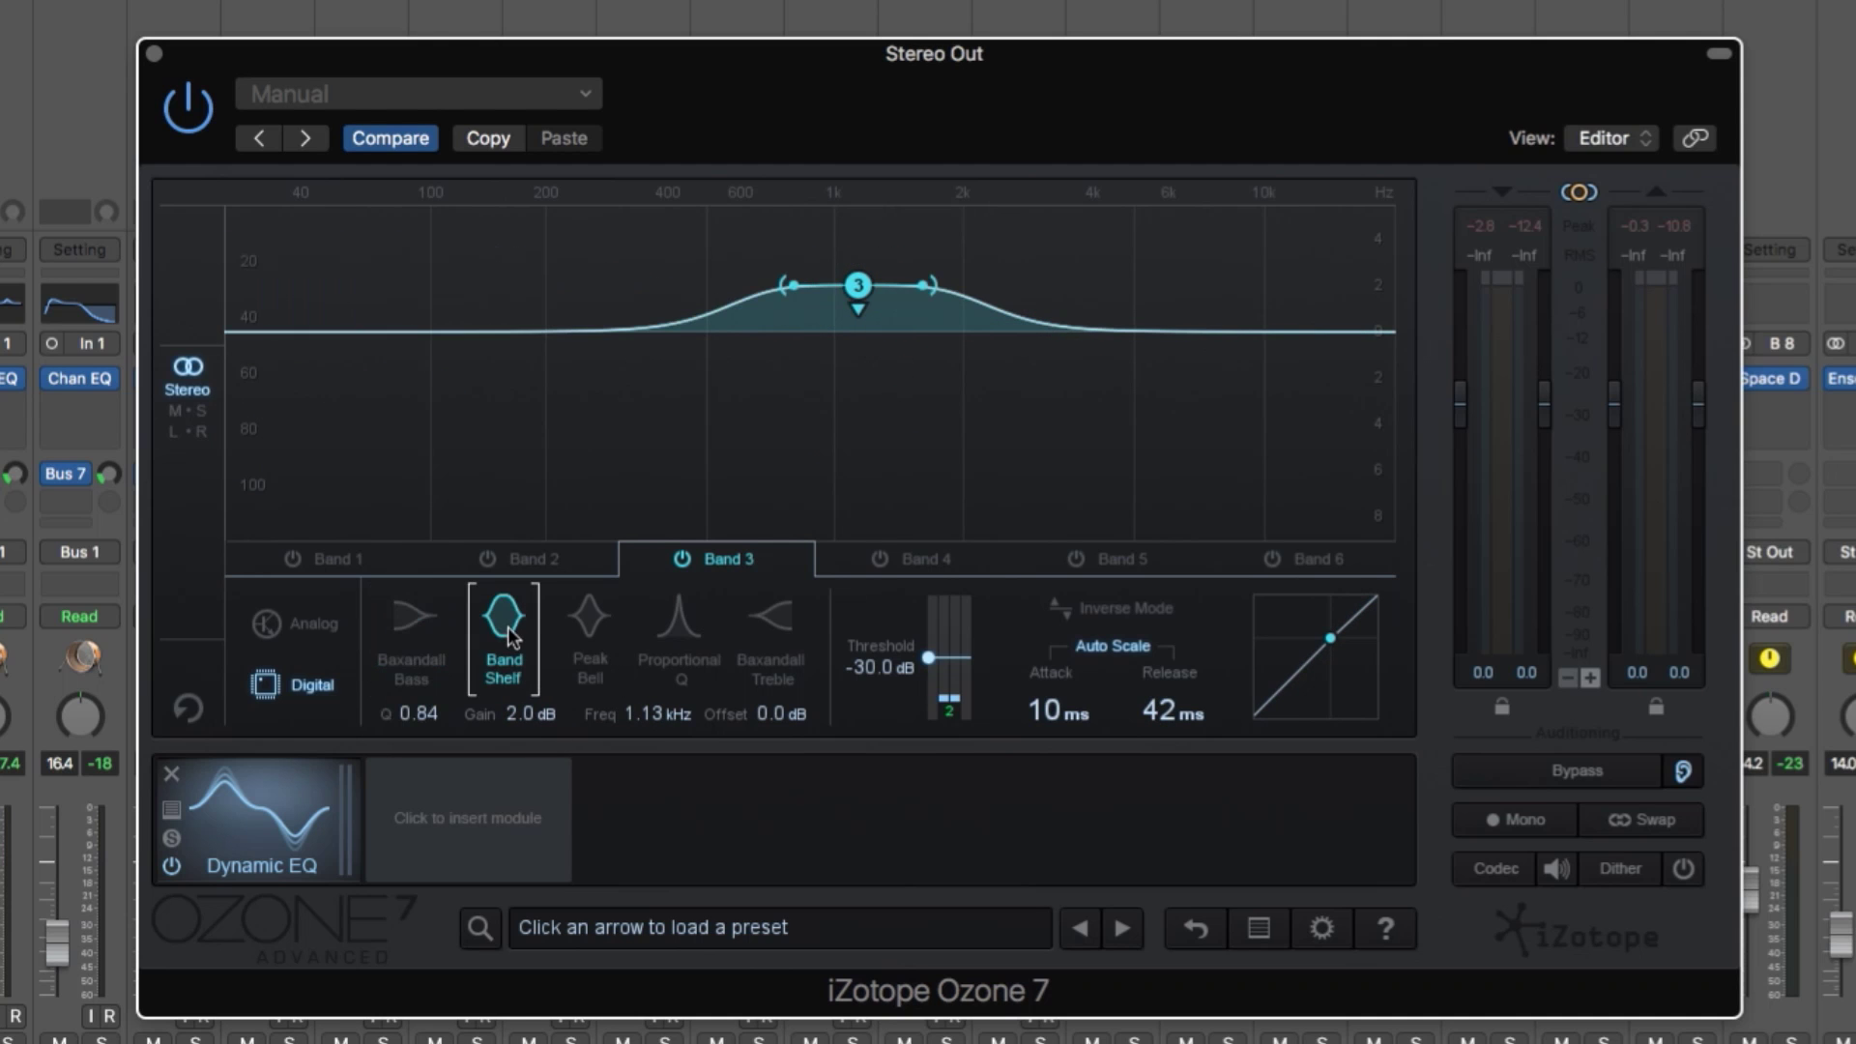
mouse_move(926, 290)
left_mouse_down()
mouse_move(1042, 288)
mouse_move(890, 308)
mouse_move(945, 304)
mouse_move(925, 304)
left_mouse_up()
- Switch Band 3 to Proportional Q, shaping it into a 3.2 dB boost near 731 Hz with Q 1.56
left_click(592, 624)
left_click_drag(923, 292, 906, 293)
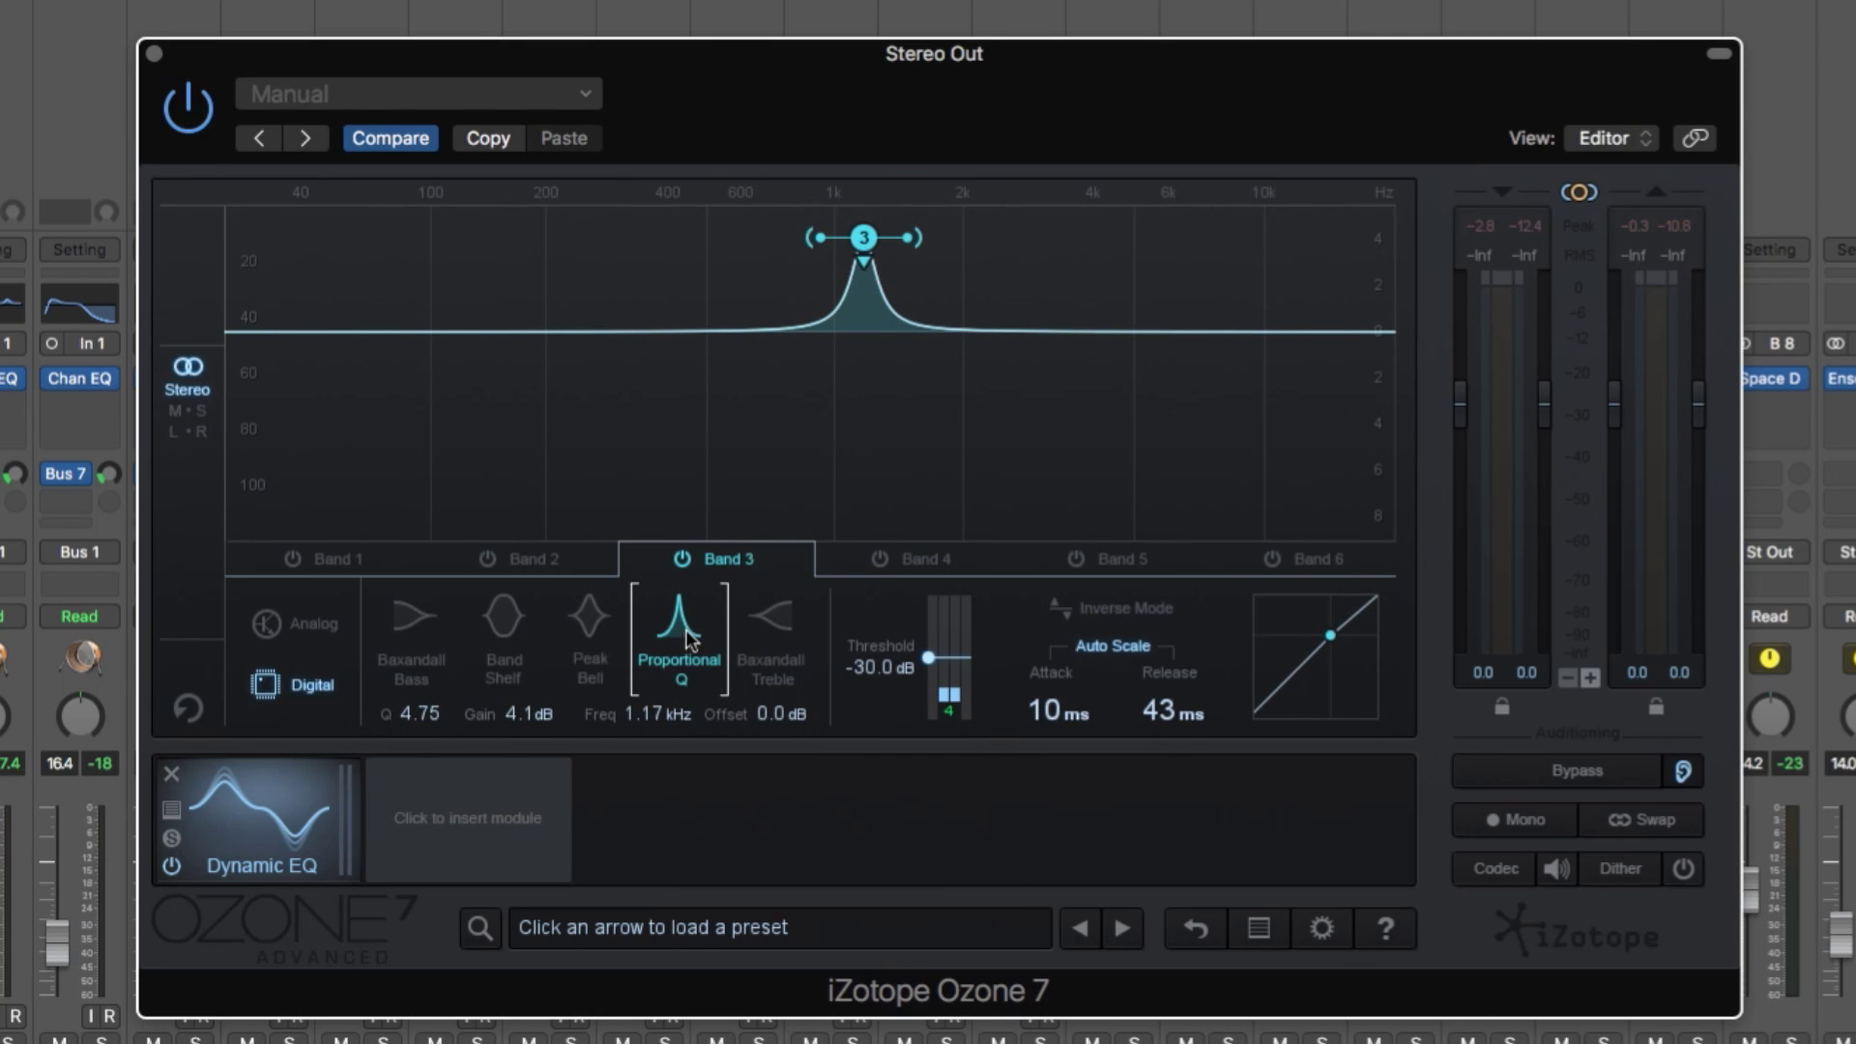
left_click_drag(863, 247, 816, 412)
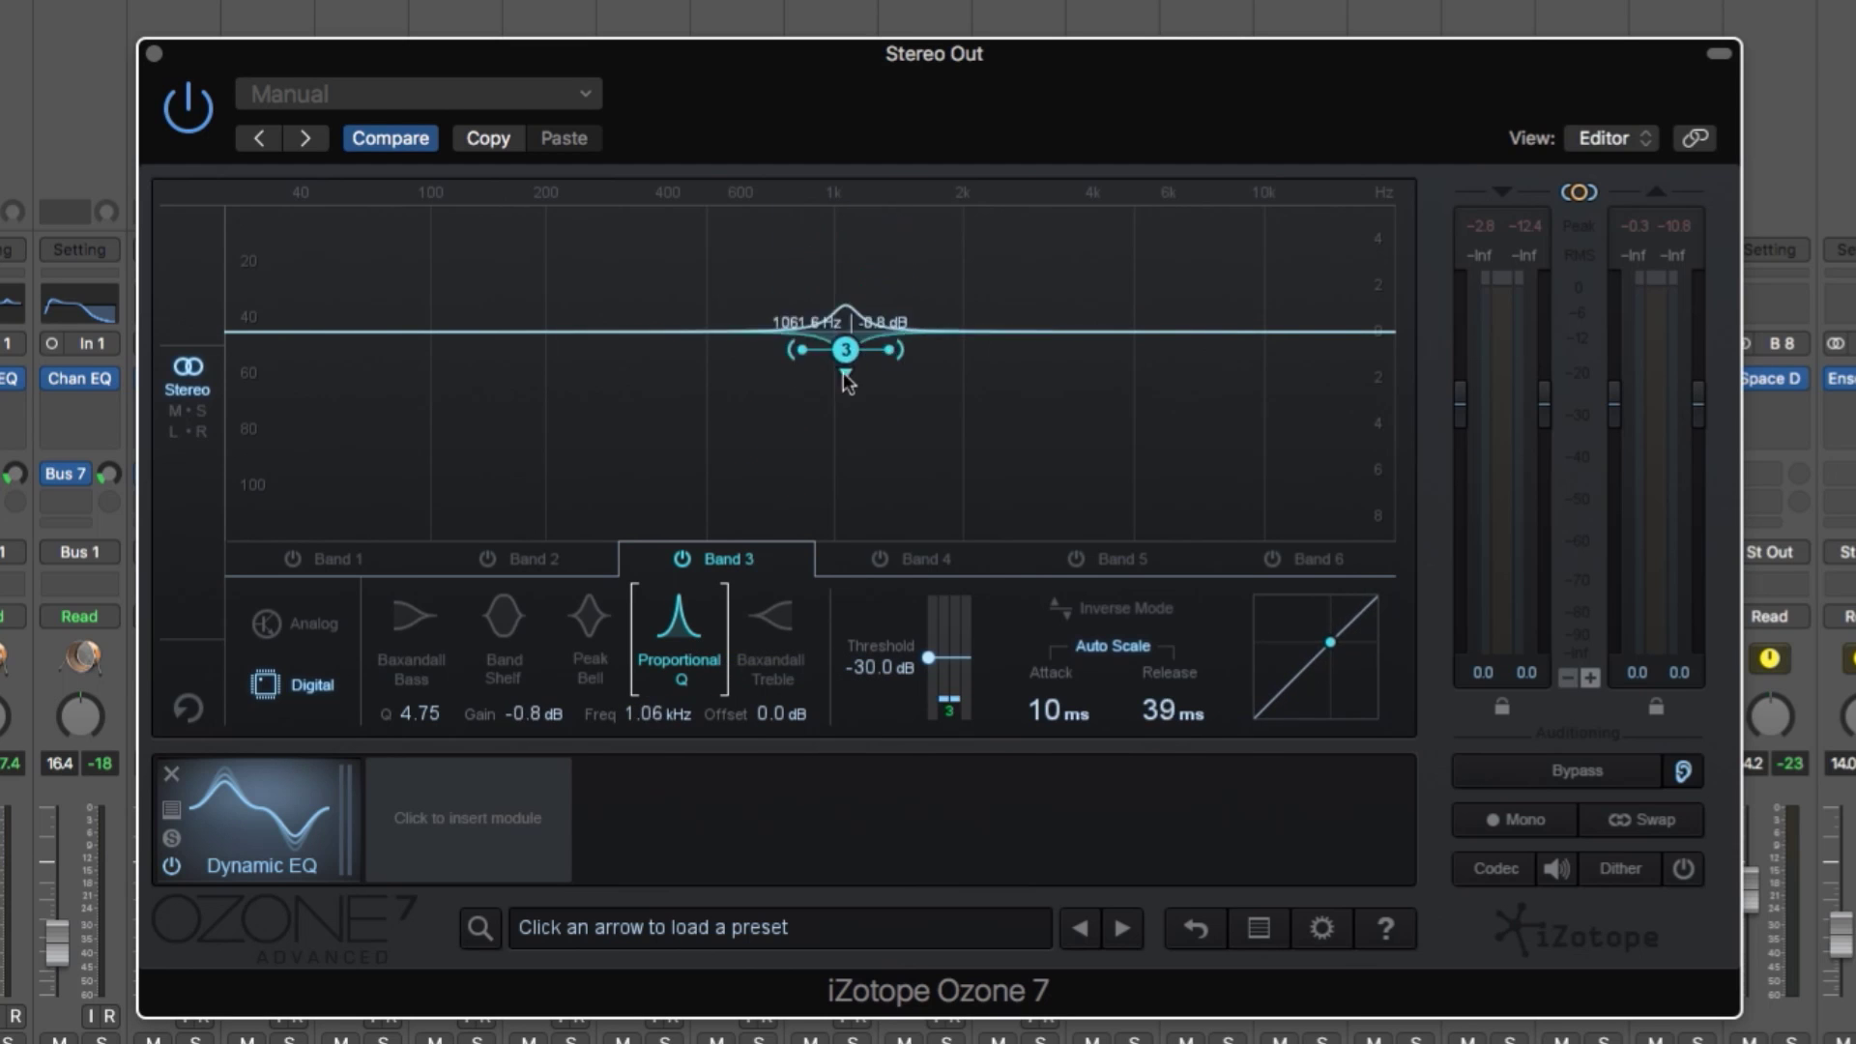
left_click_drag(837, 427, 898, 444)
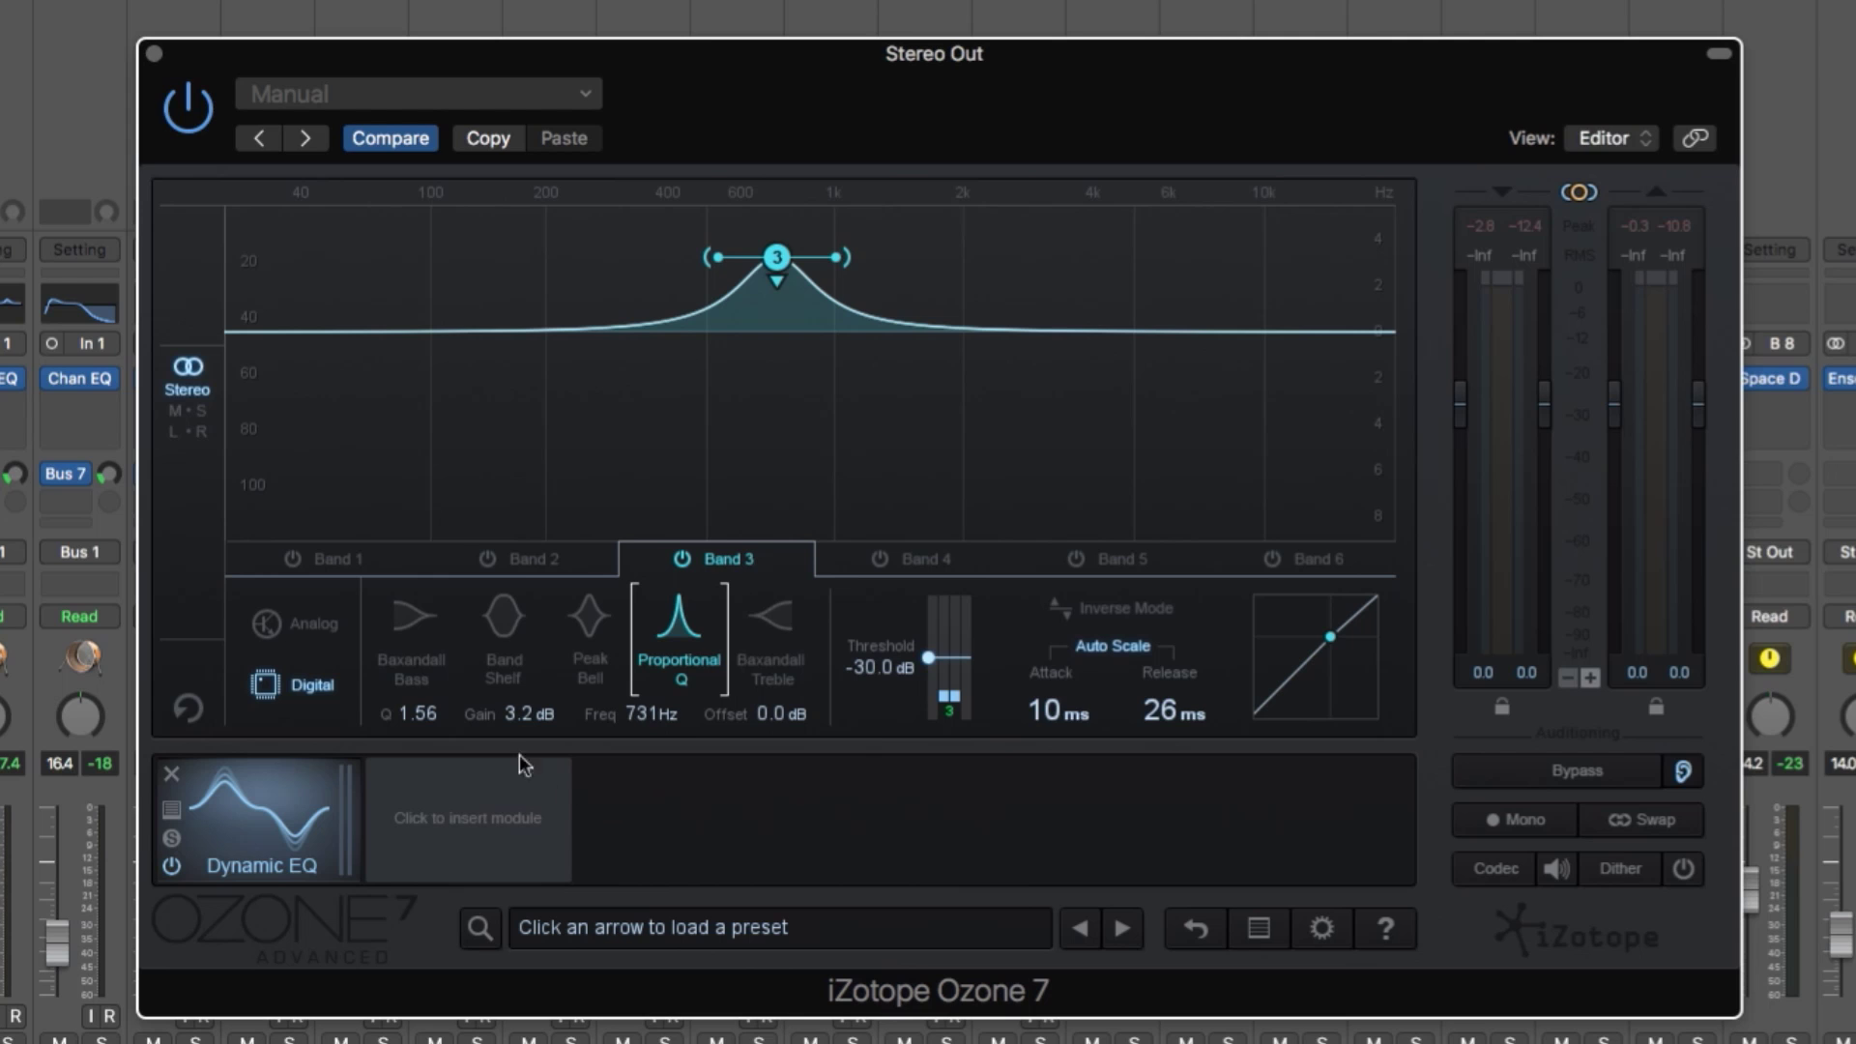
left_click(325, 627)
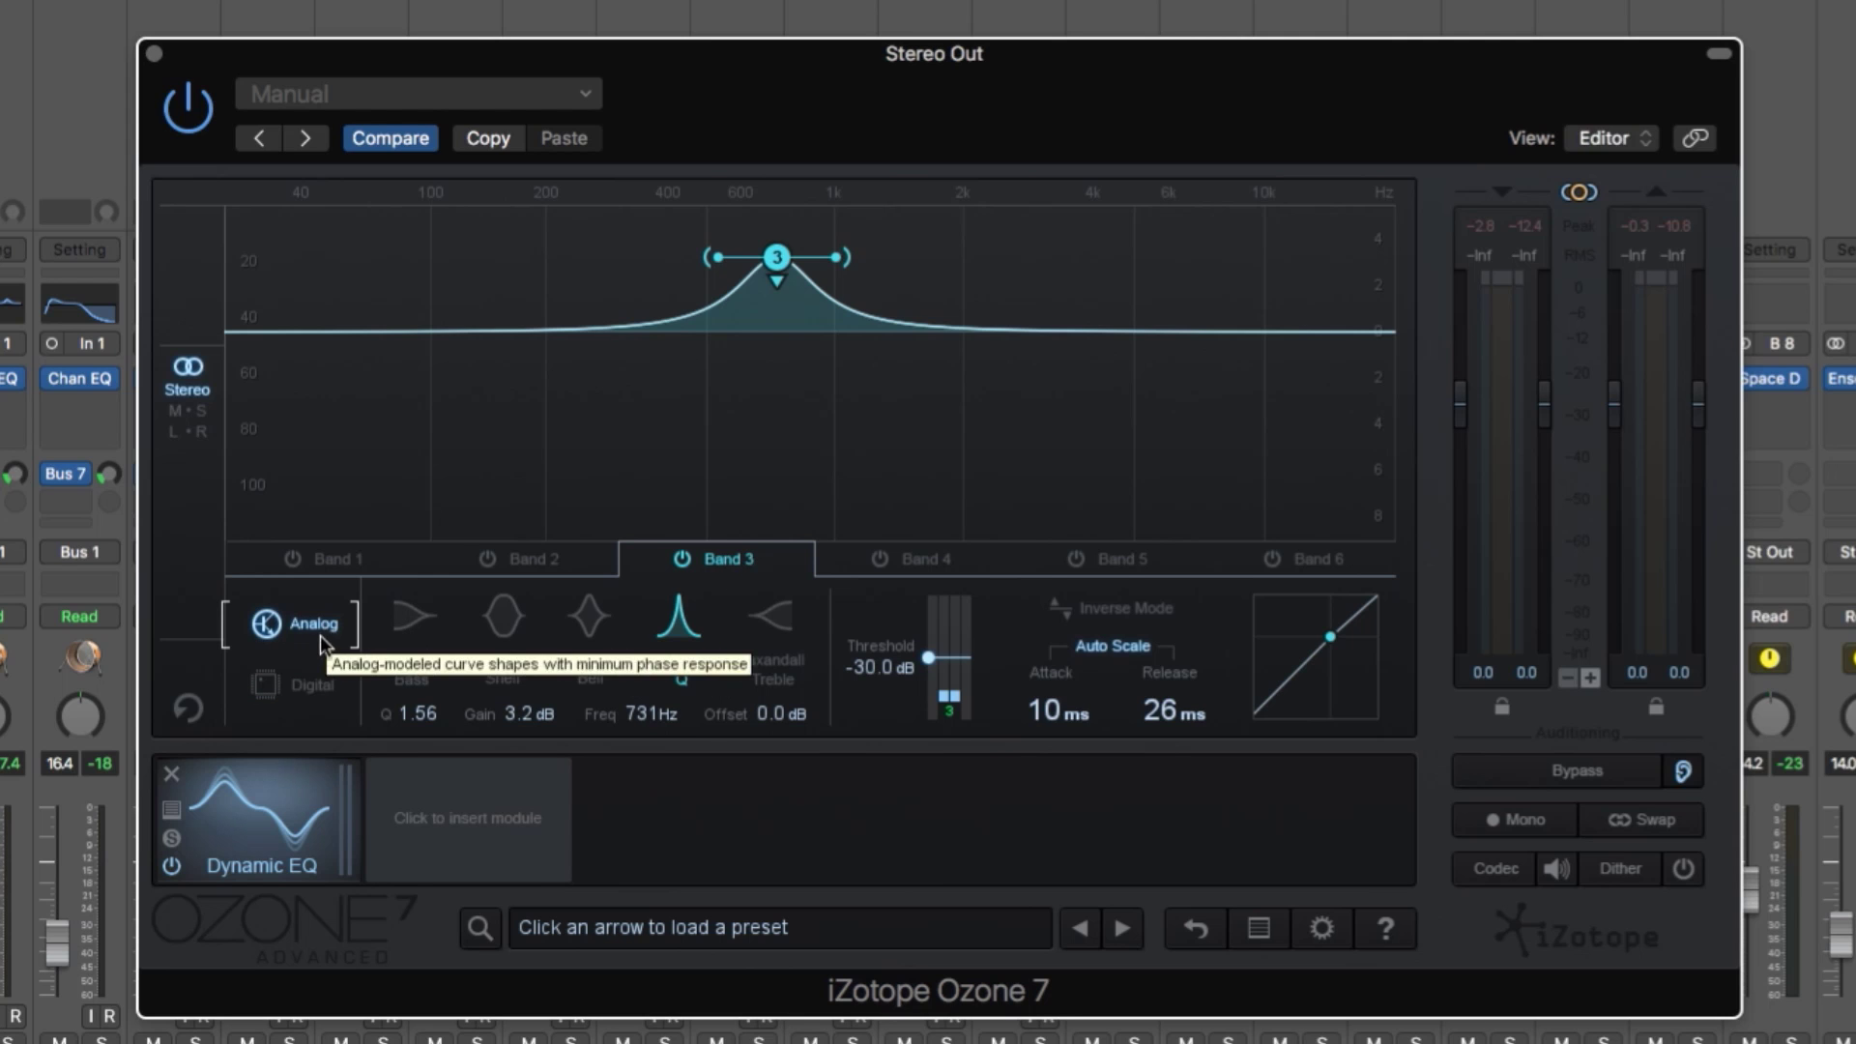
left_click(310, 685)
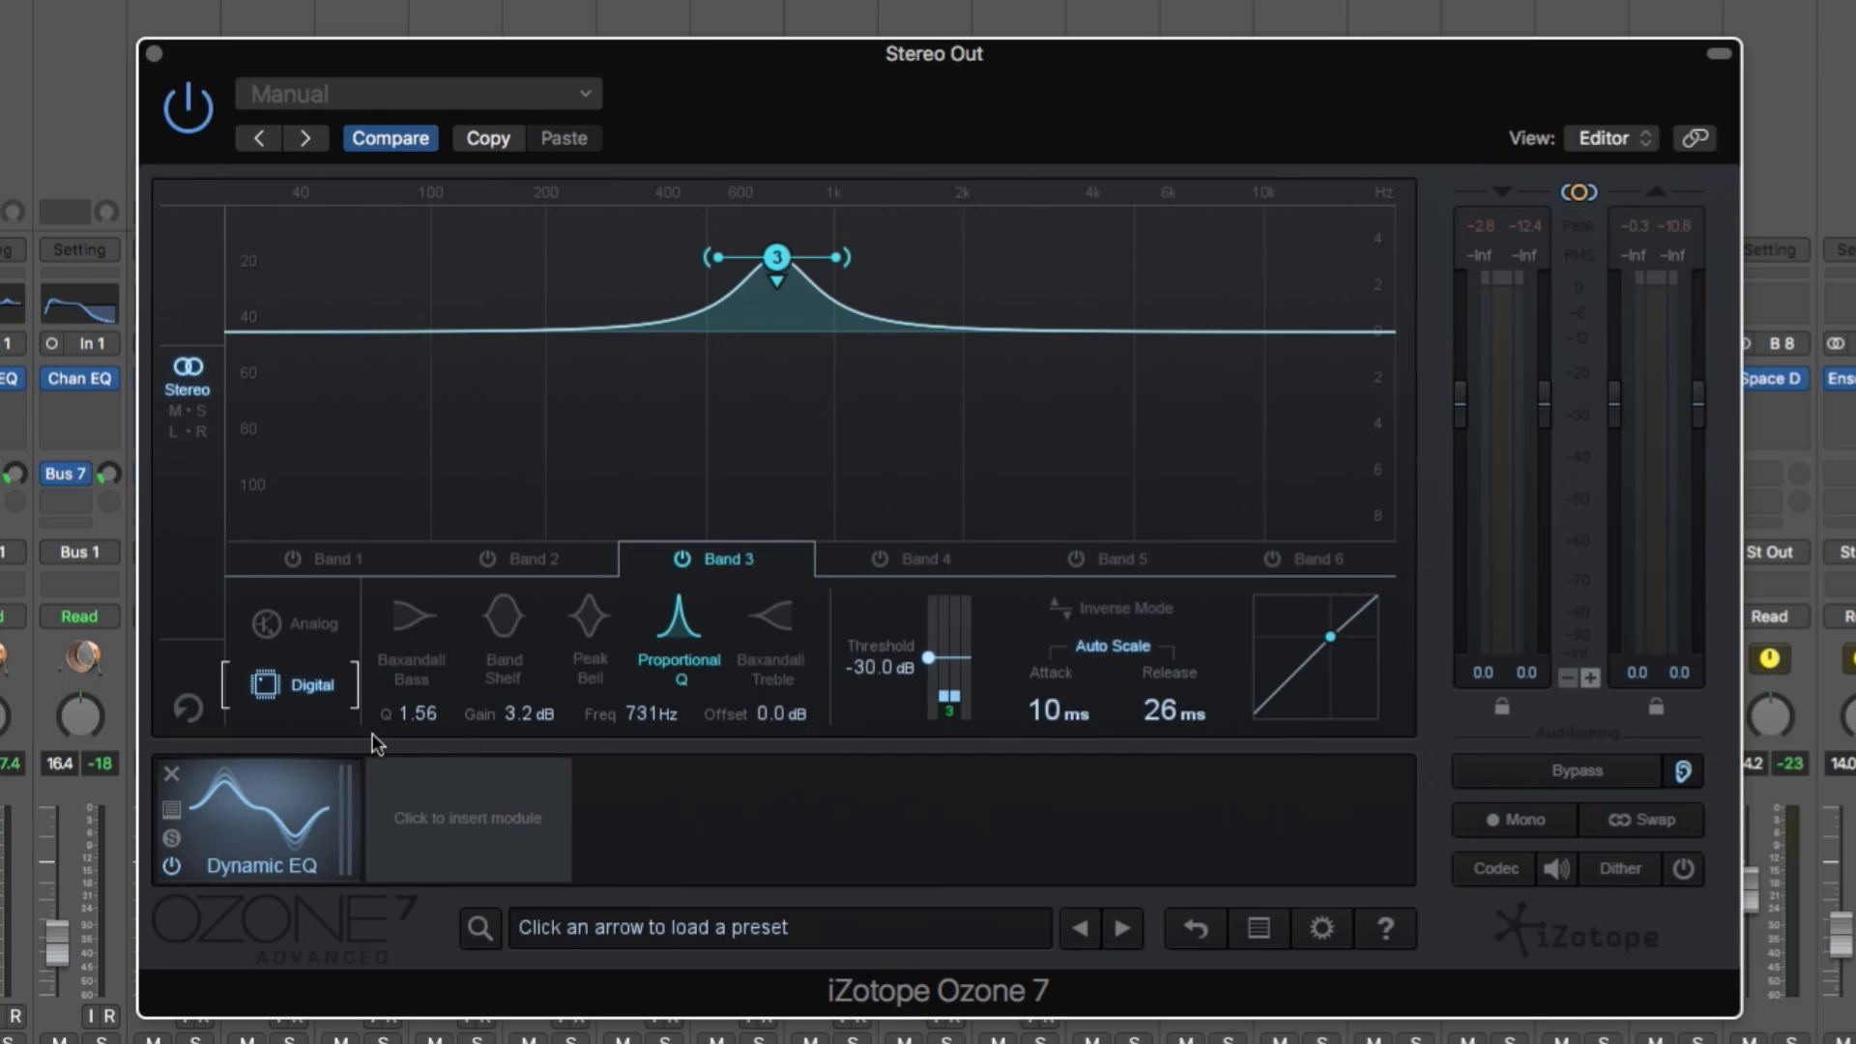
left_click(333, 634)
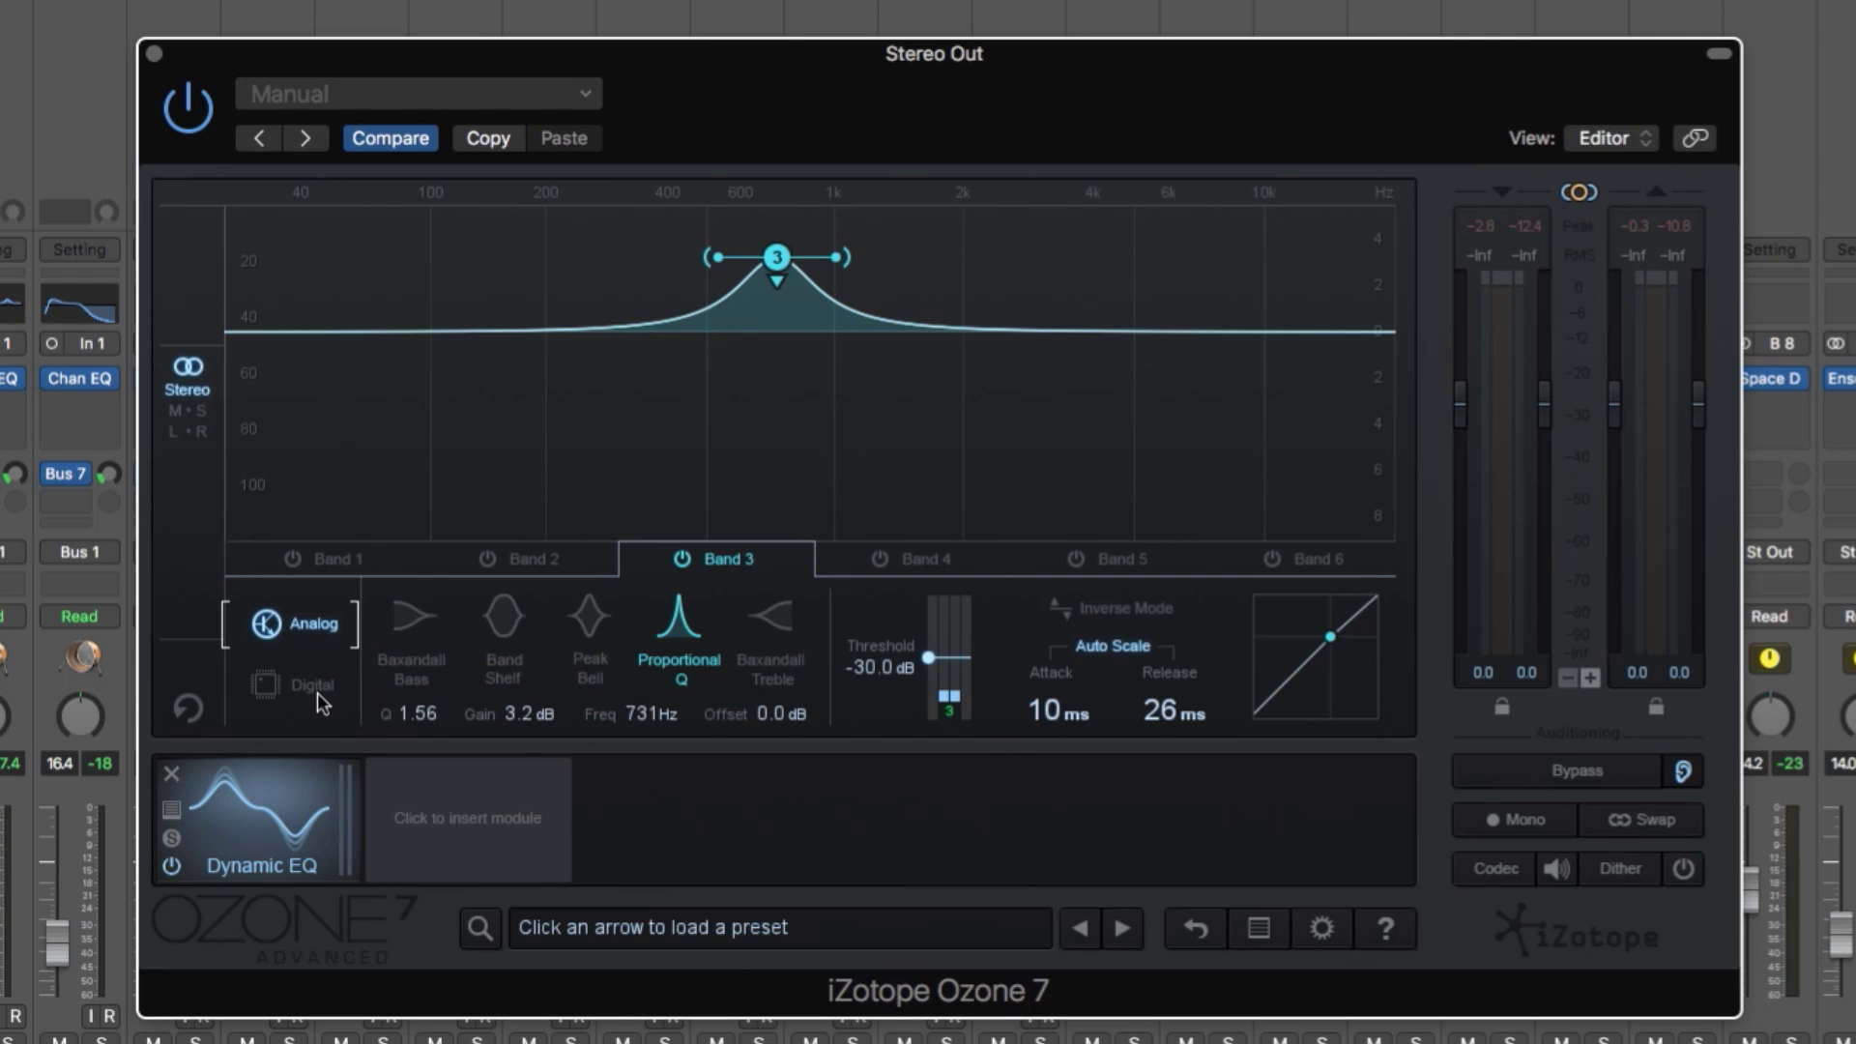
left_click(317, 691)
left_click(338, 627)
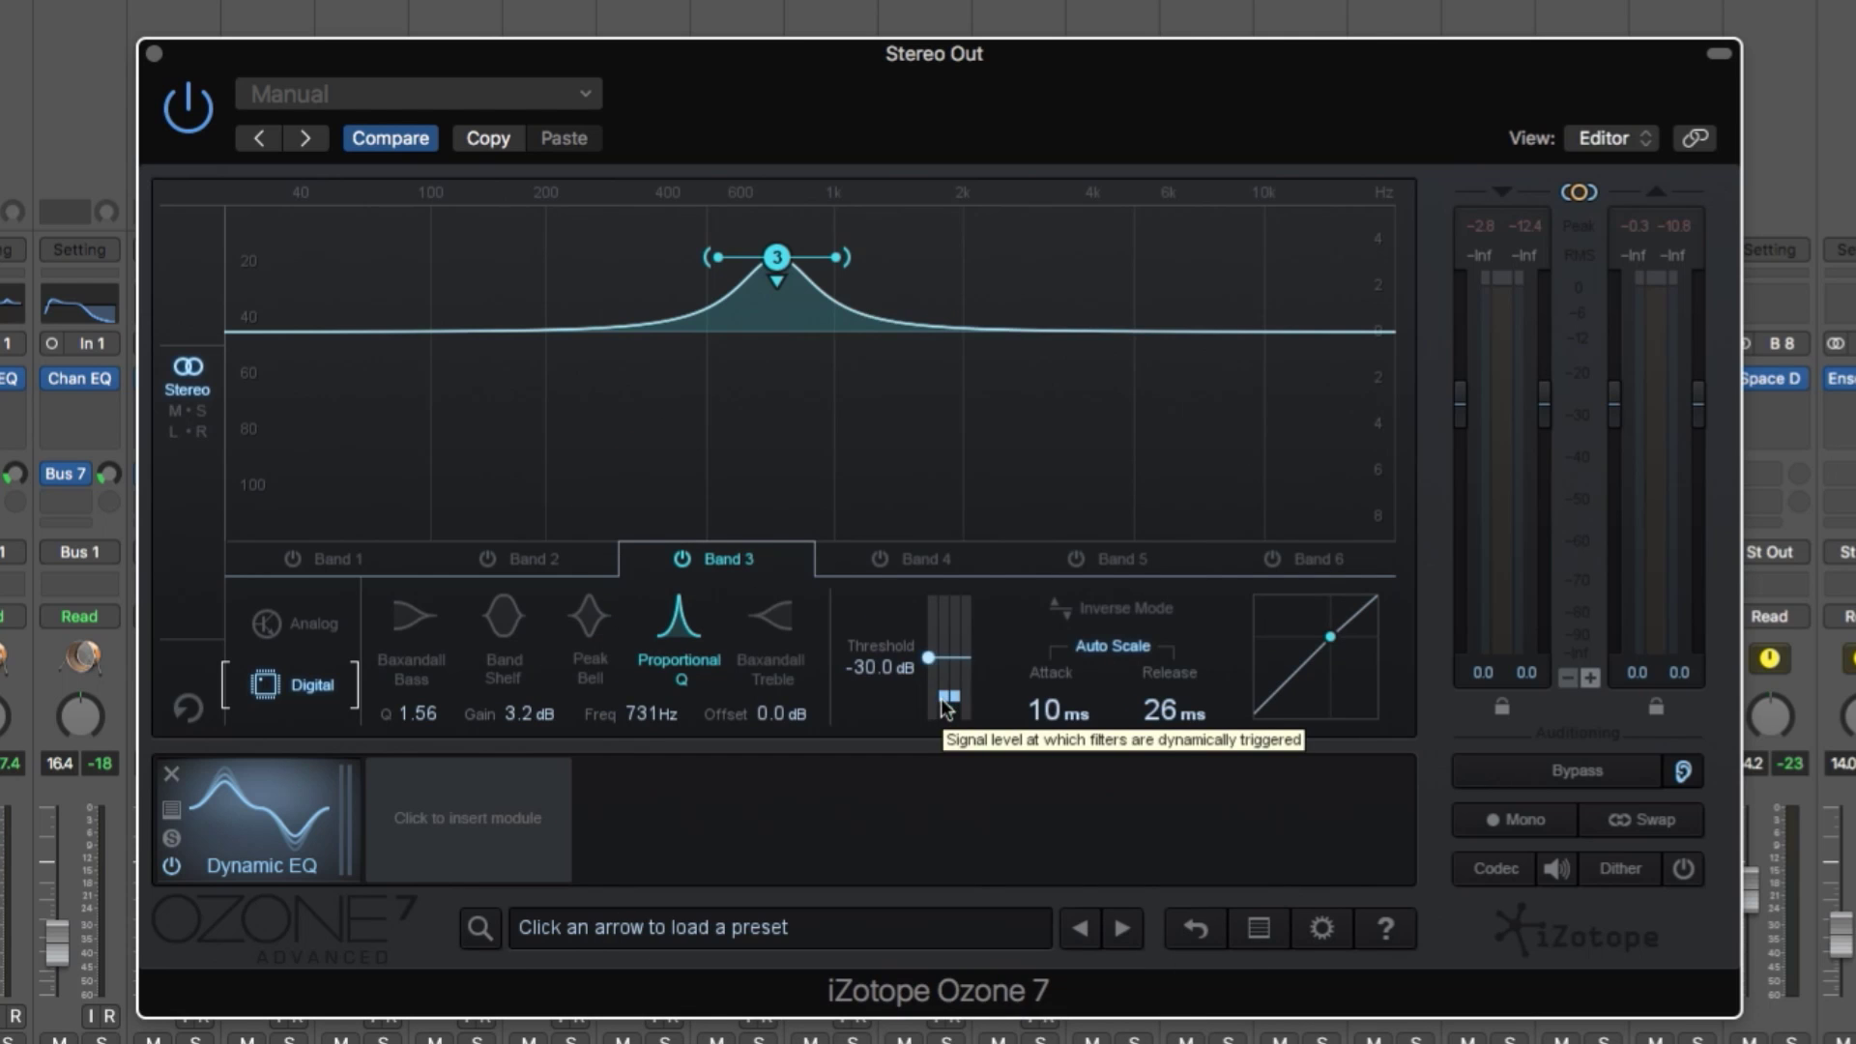
key("space")
- Turn Band 3 into a -5.9 dB cut at 826 Hz and lower its threshold to about -39 dB
left_click_drag(931, 660, 928, 679)
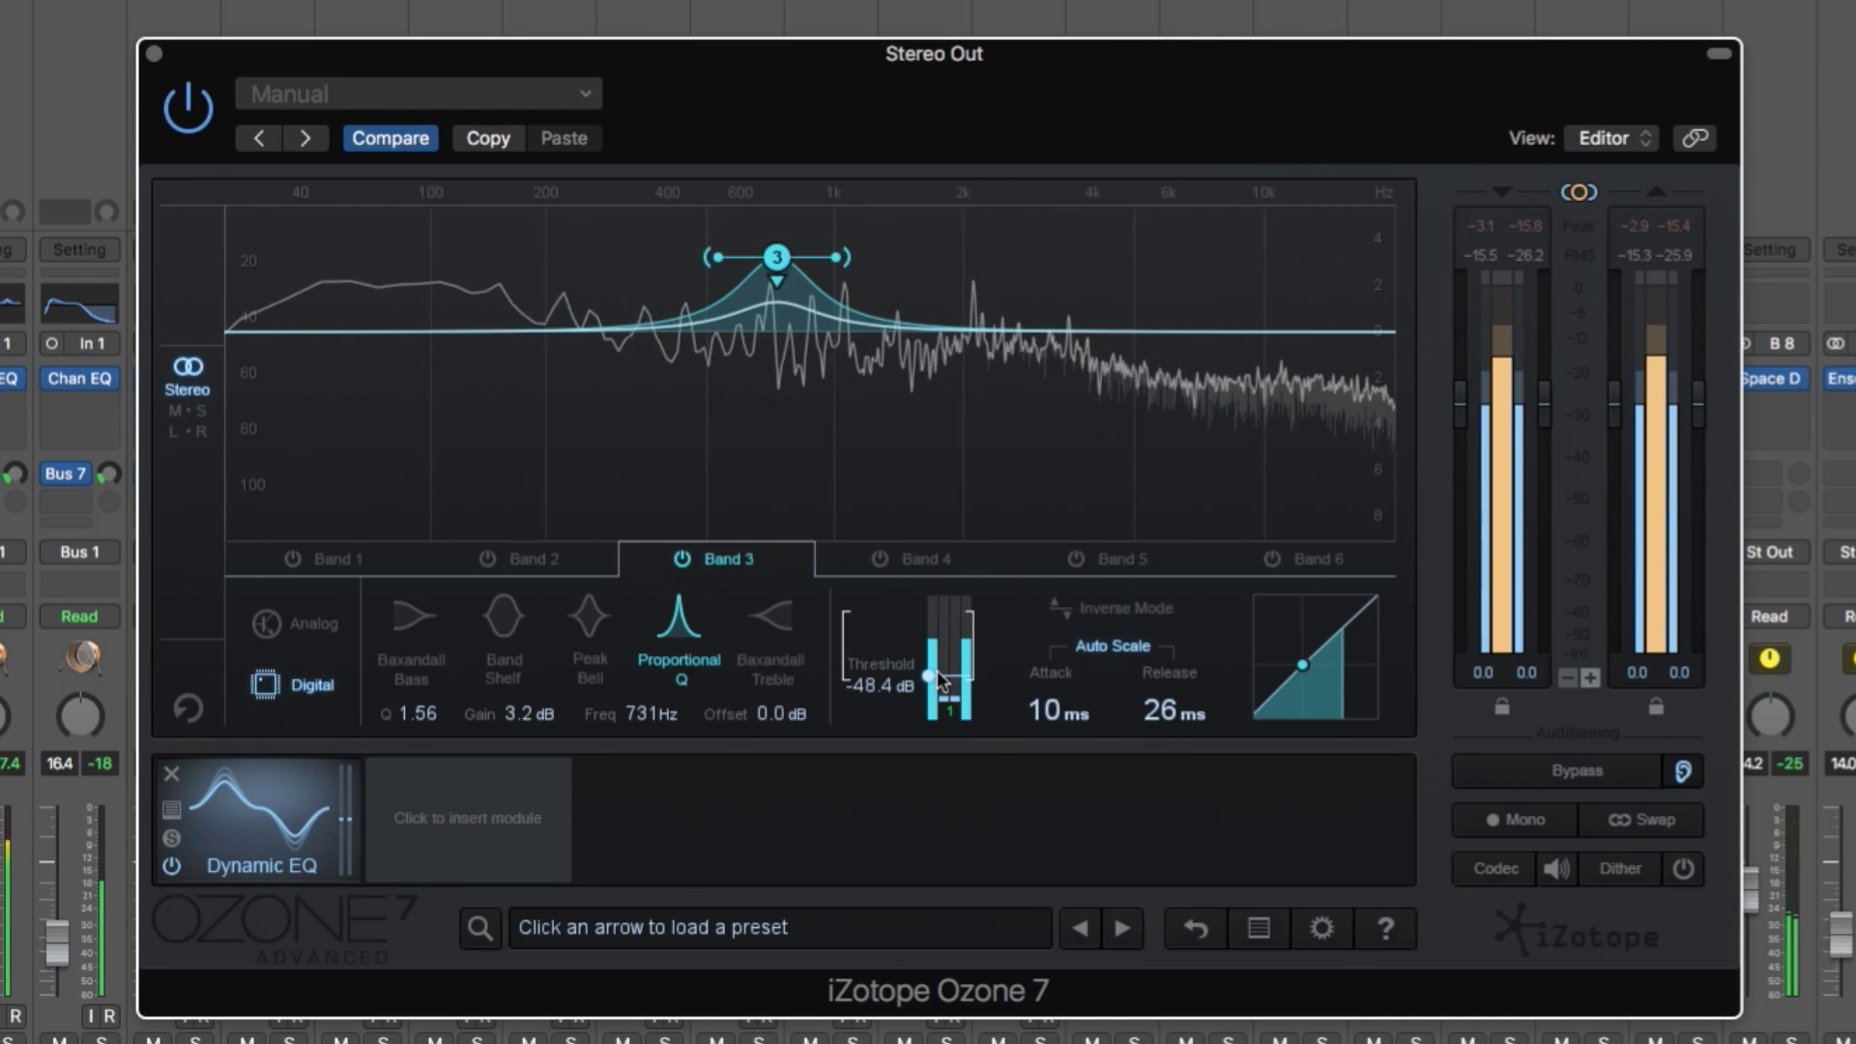
left_click_drag(931, 656, 924, 572)
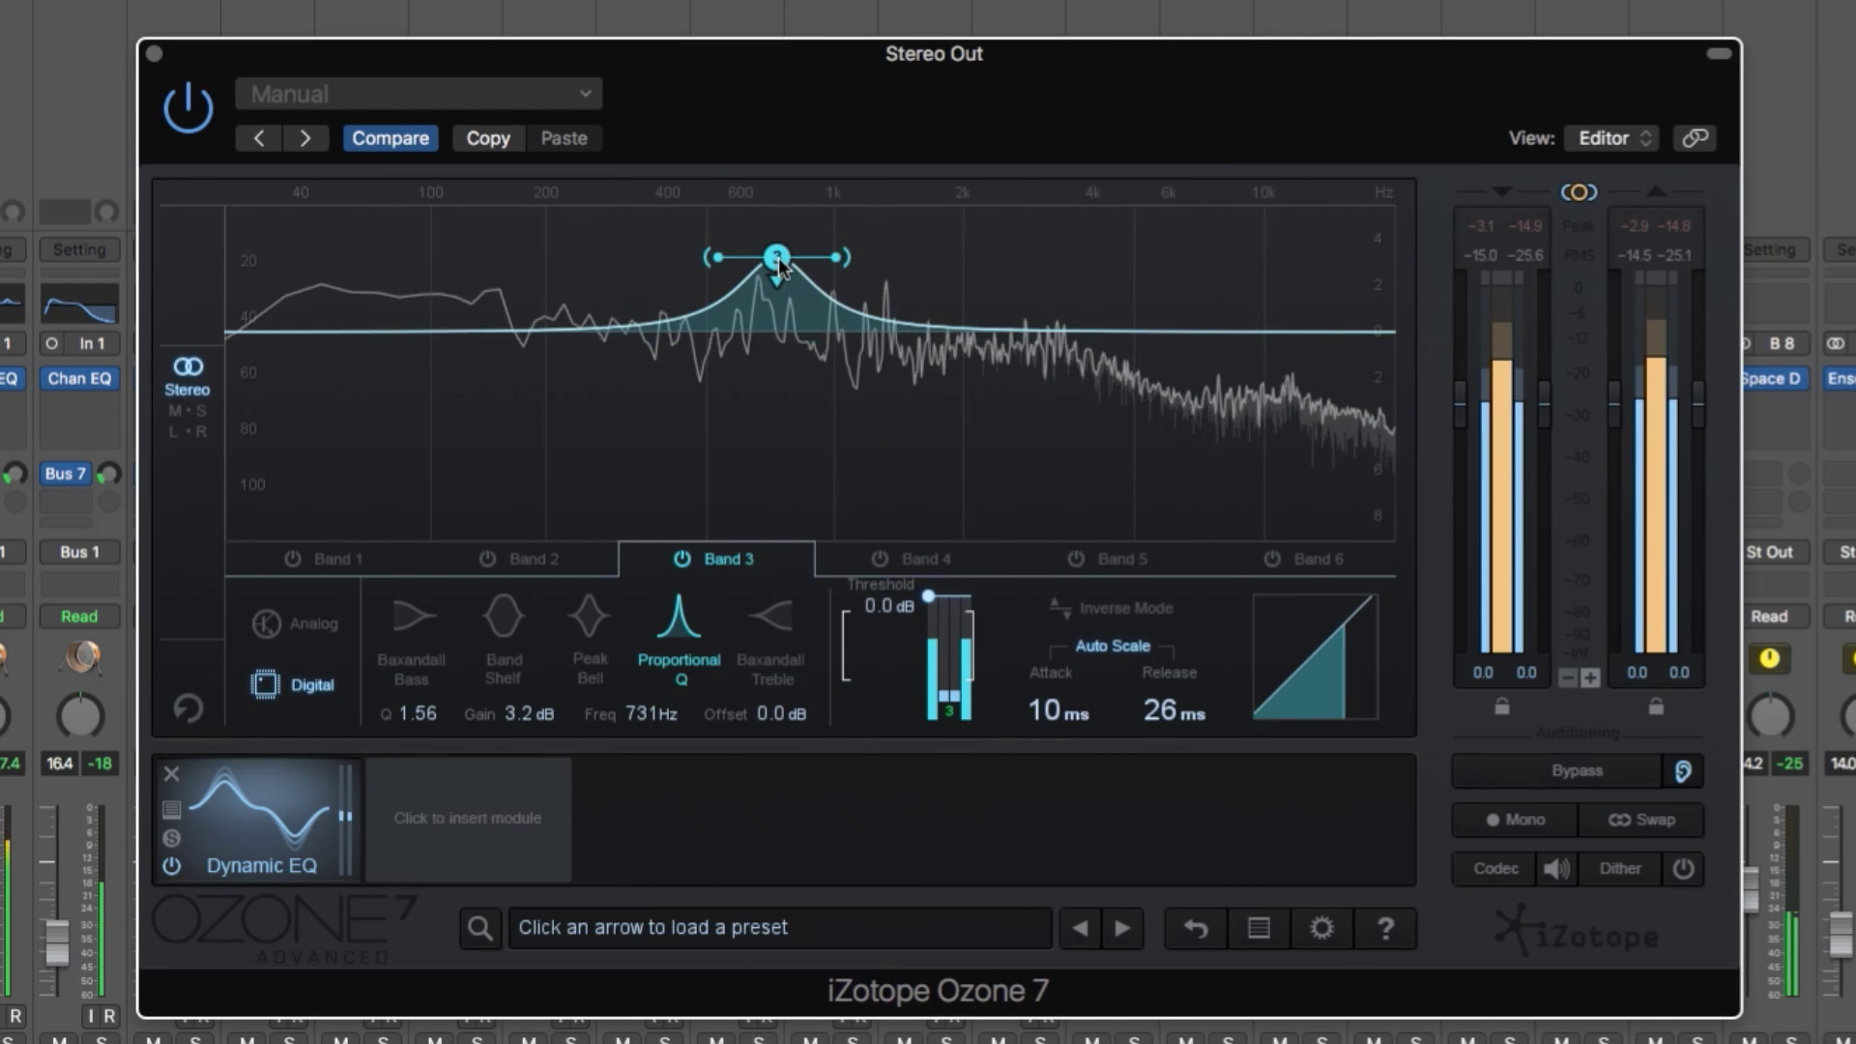
left_click_drag(779, 257, 813, 232)
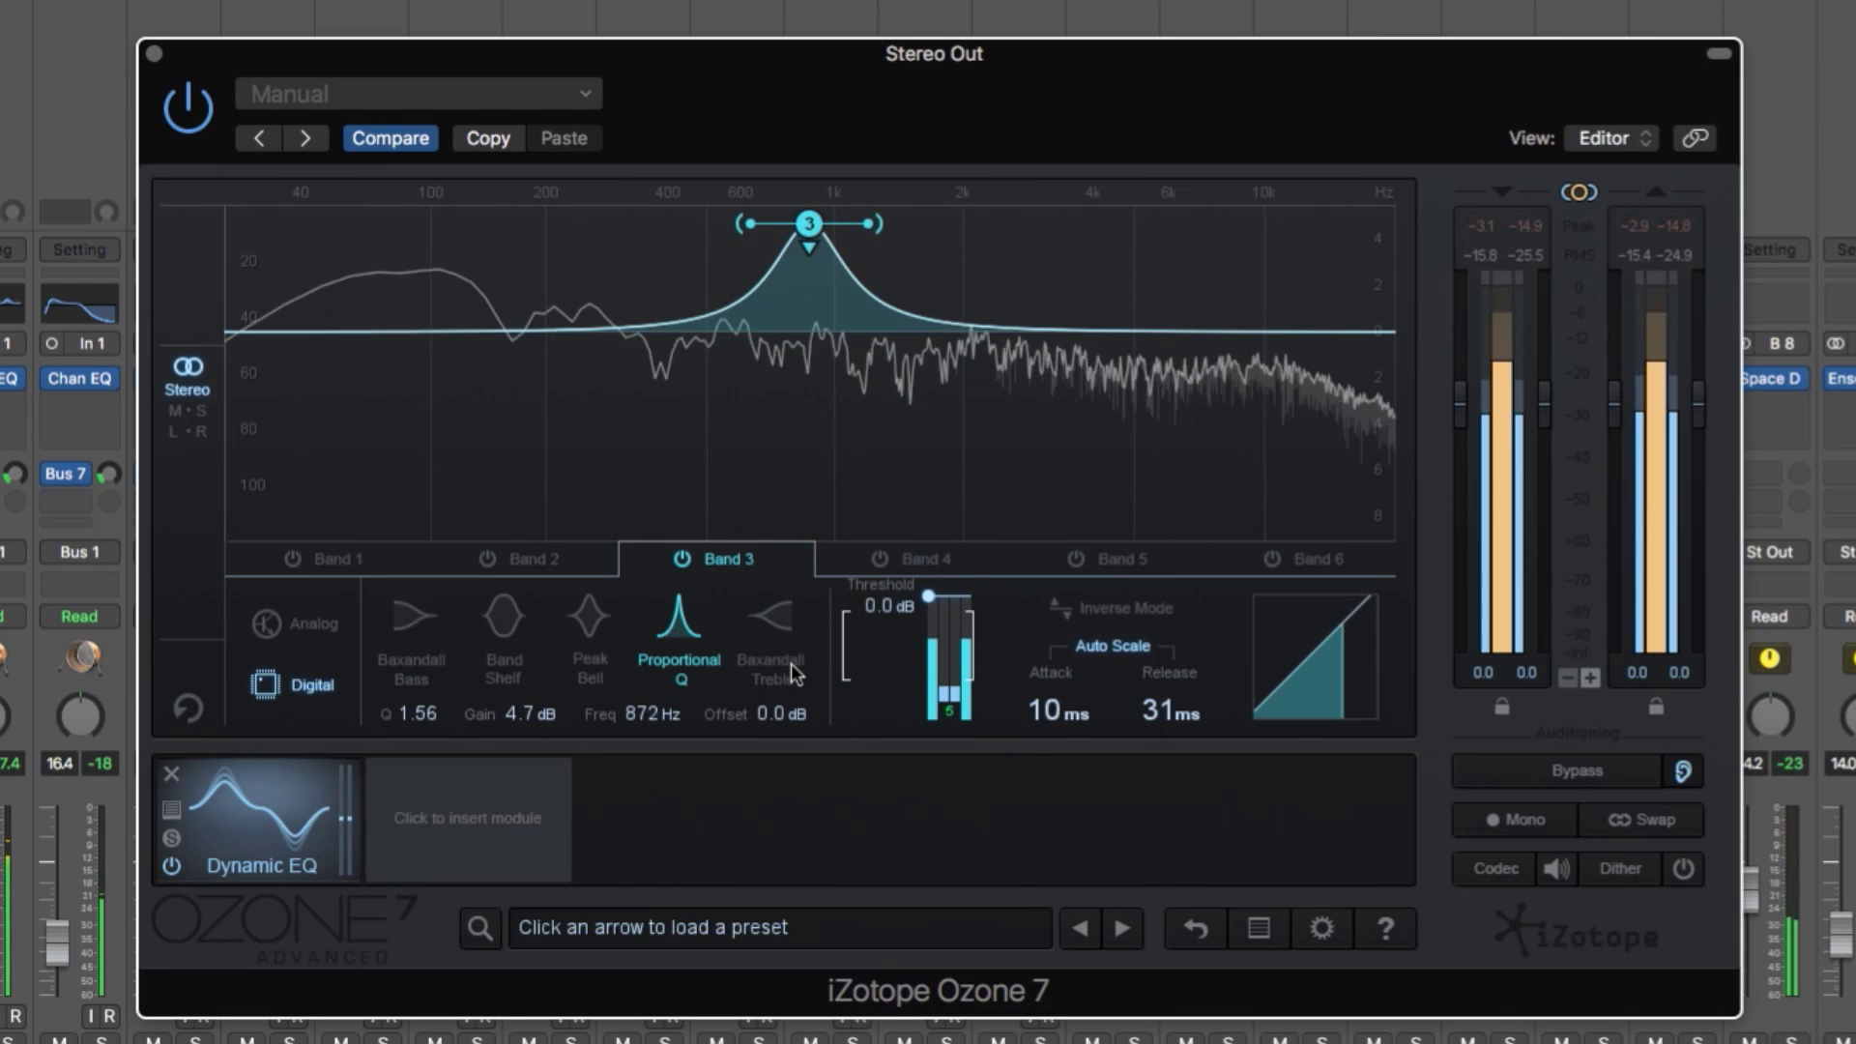
left_click_drag(818, 226, 808, 471)
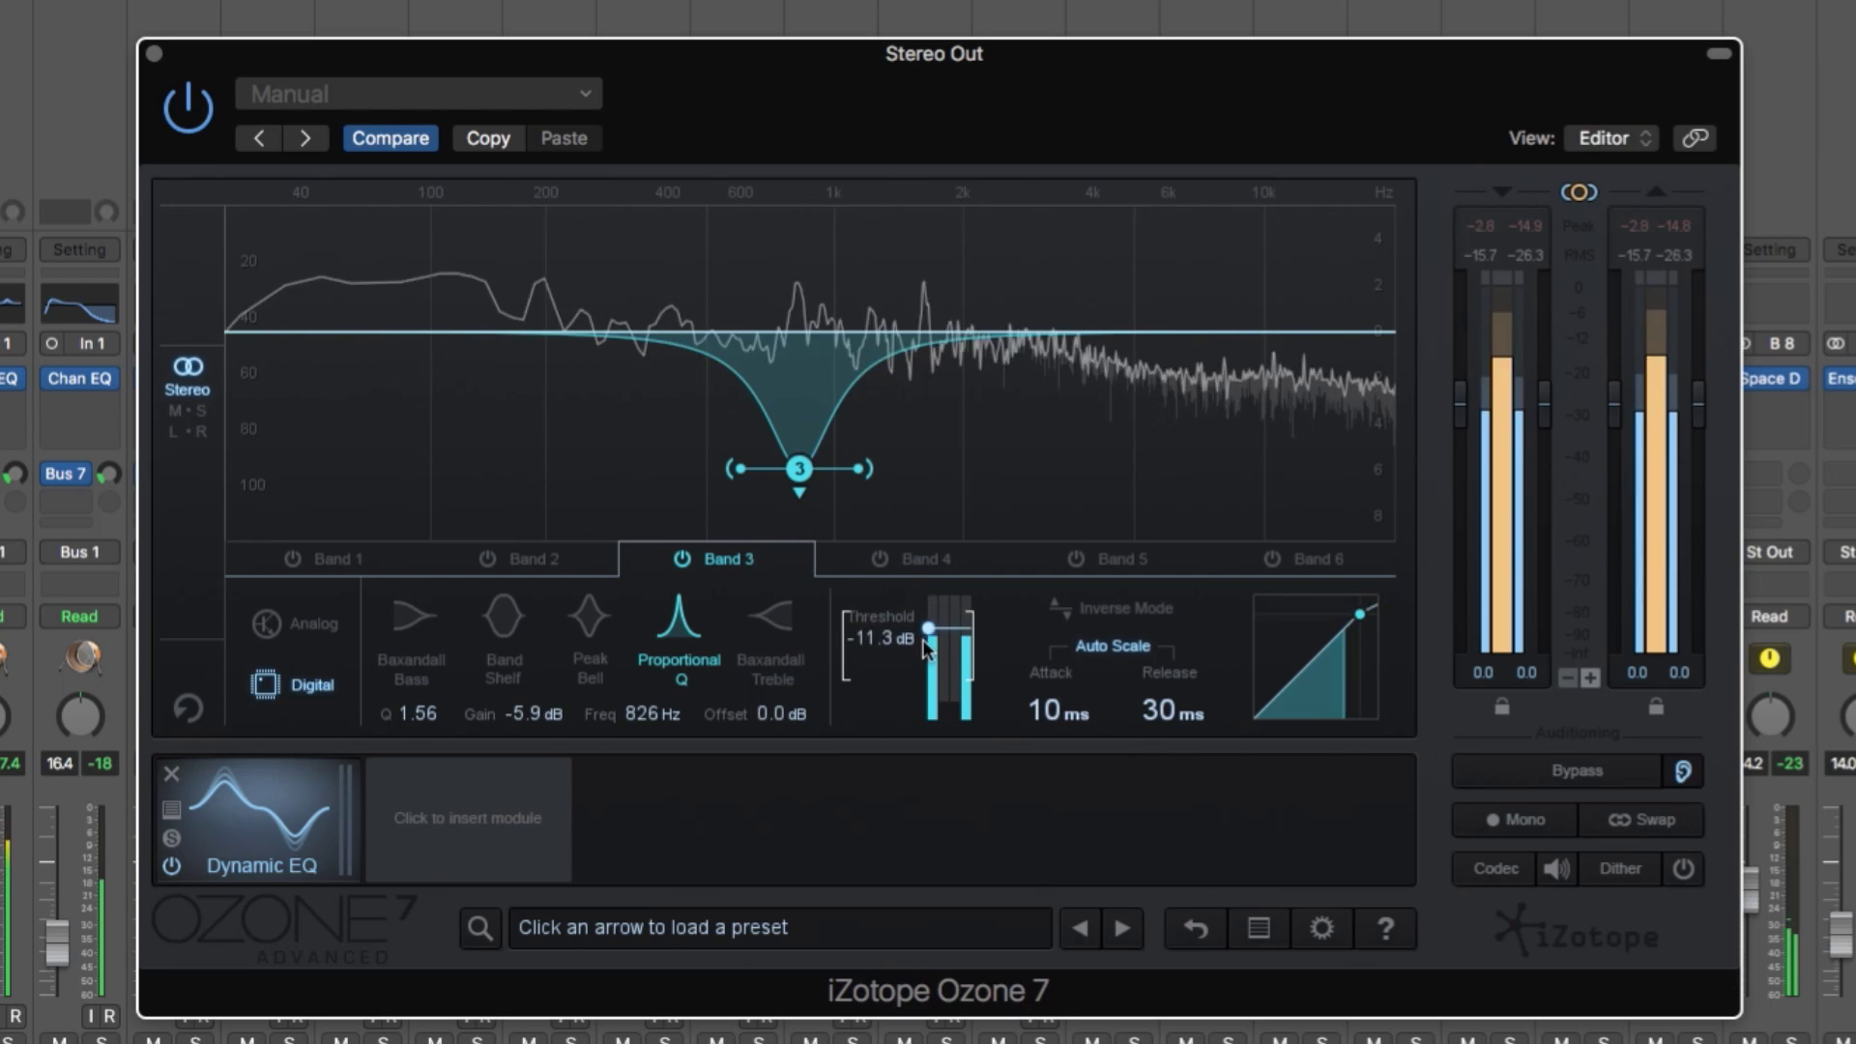
left_click_drag(925, 648, 933, 677)
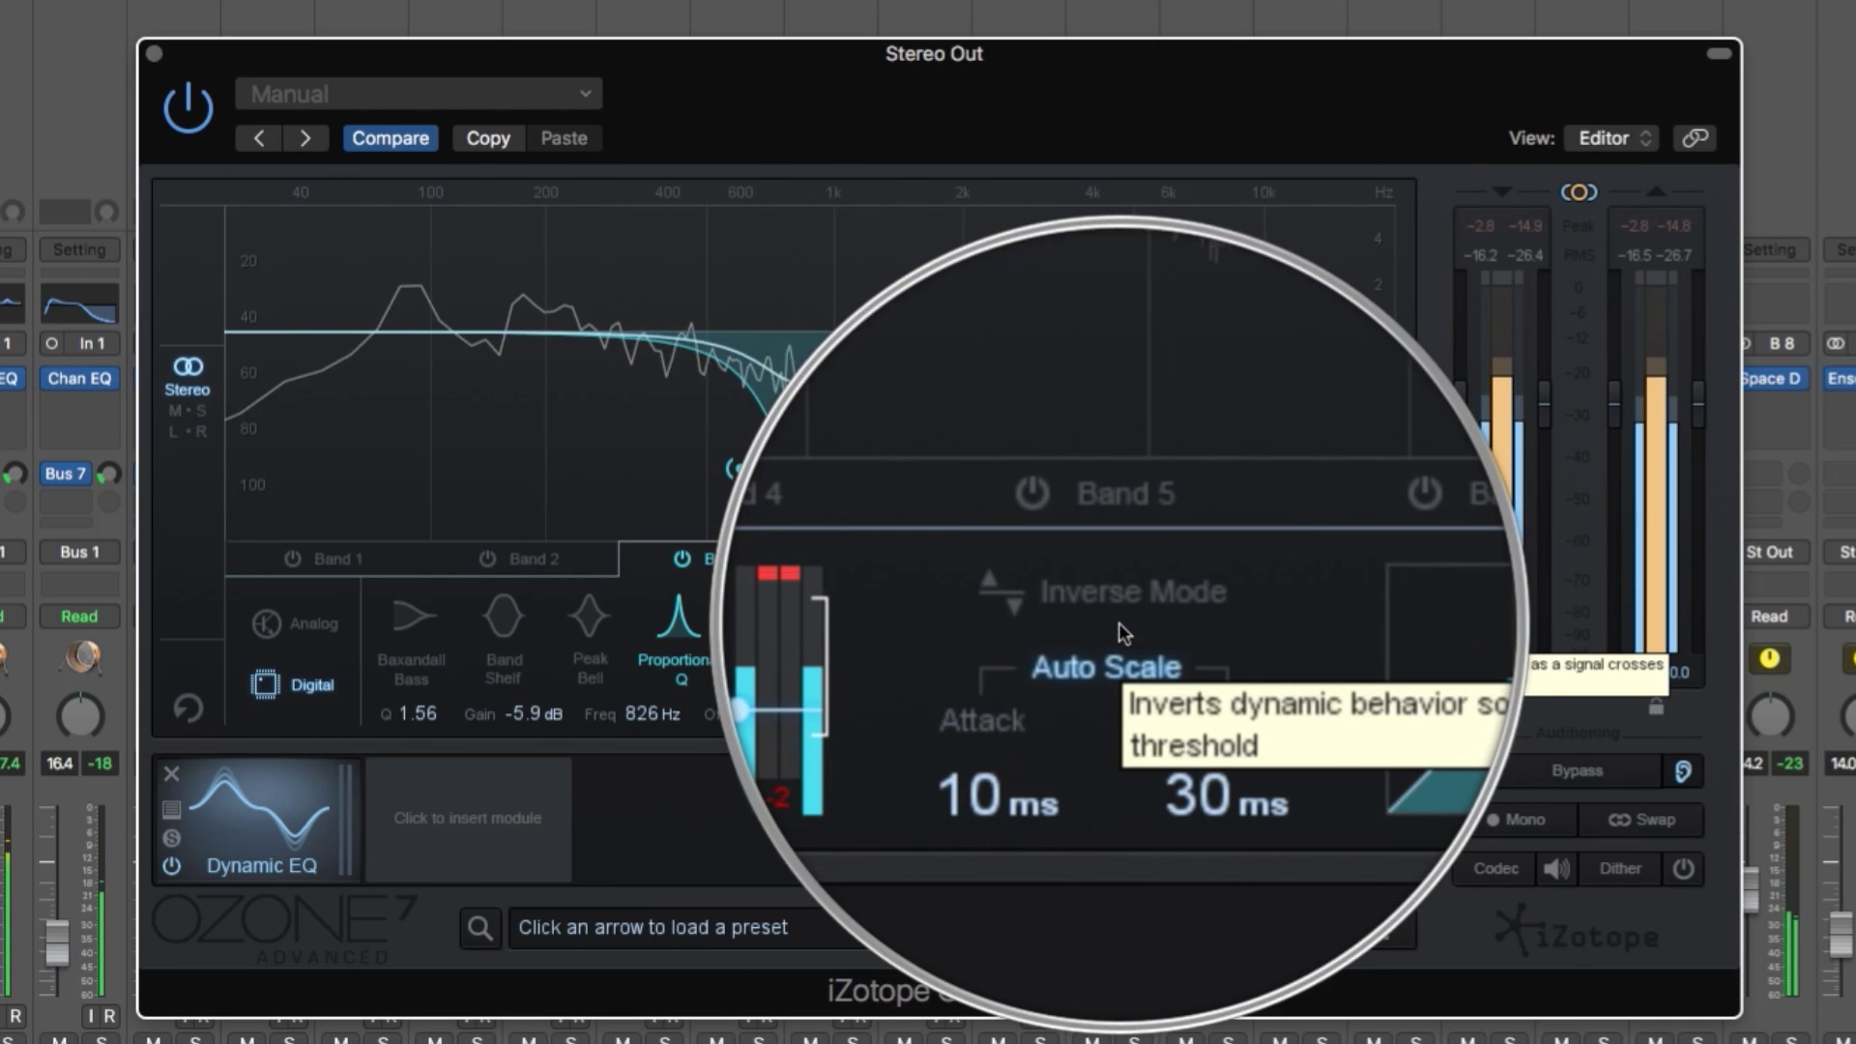
- Reshape Band 3 into a -5.4 dB cut at 795 Hz with a -29.0 dB threshold and Inverse Mode on
left_click(1117, 619)
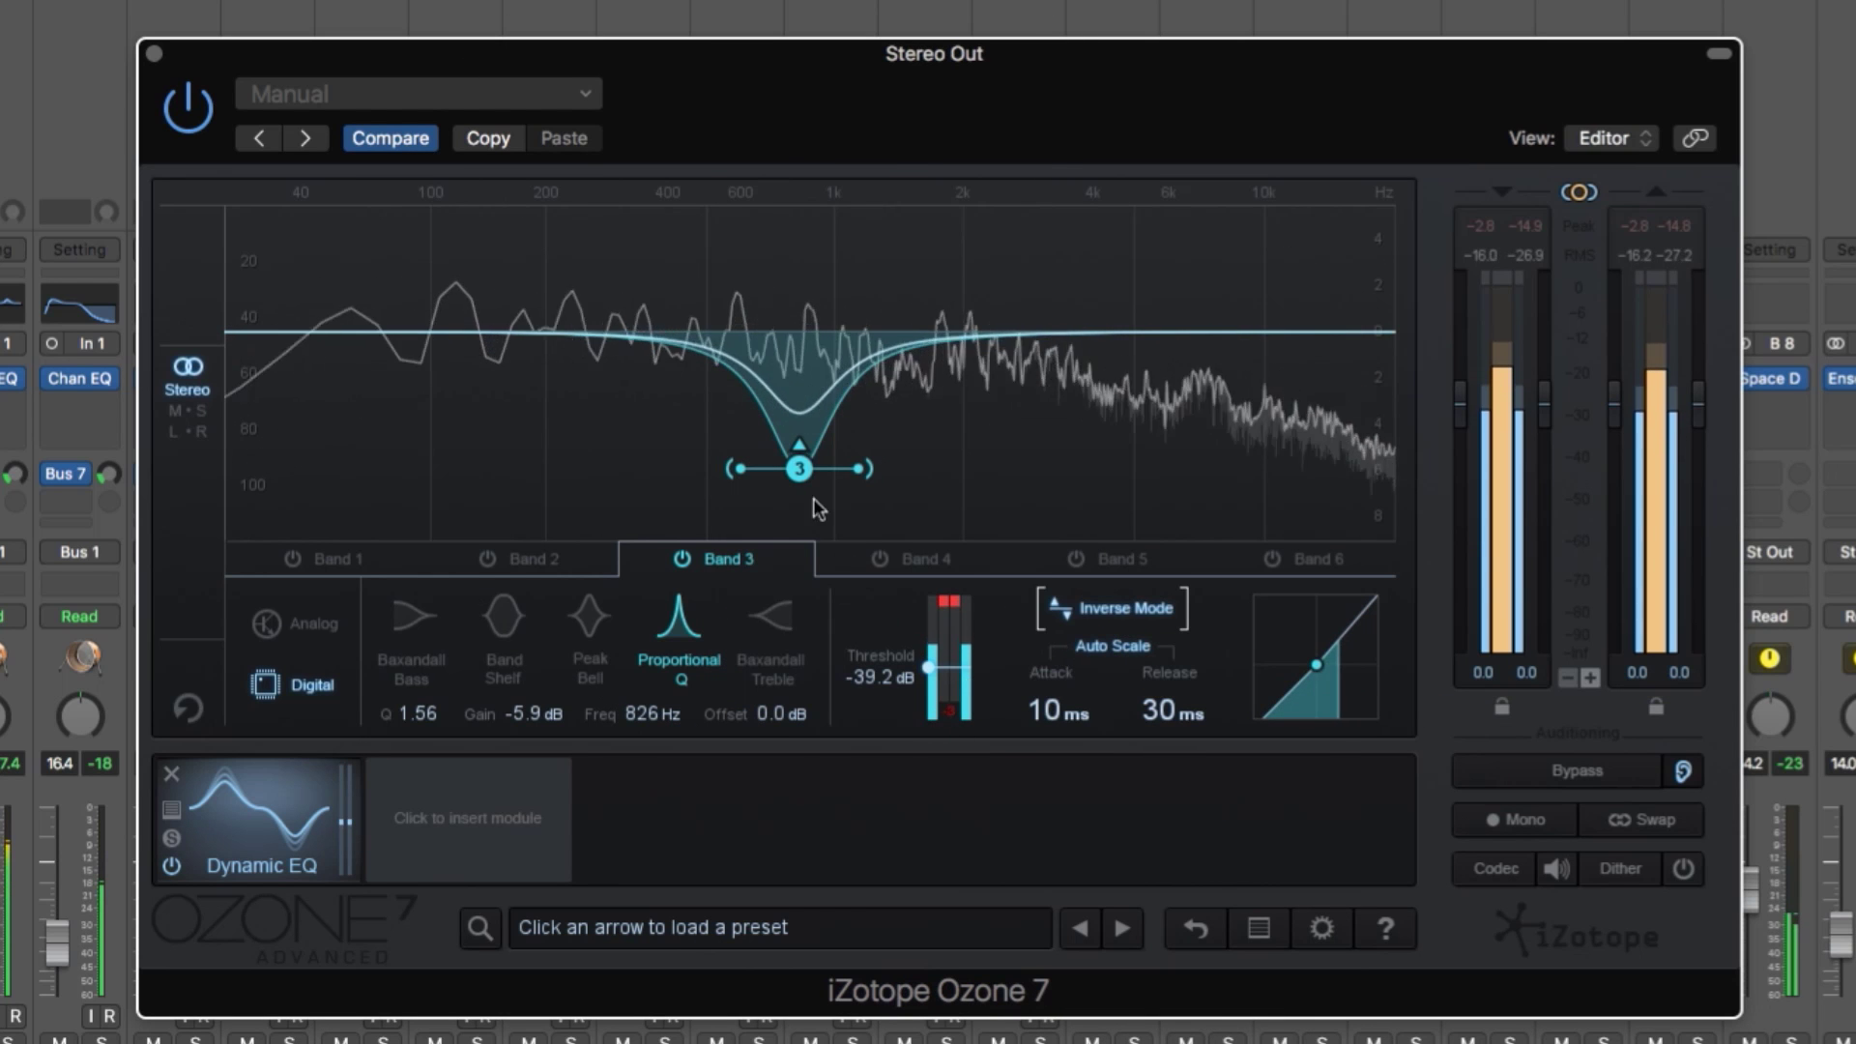
left_click_drag(798, 471, 806, 246)
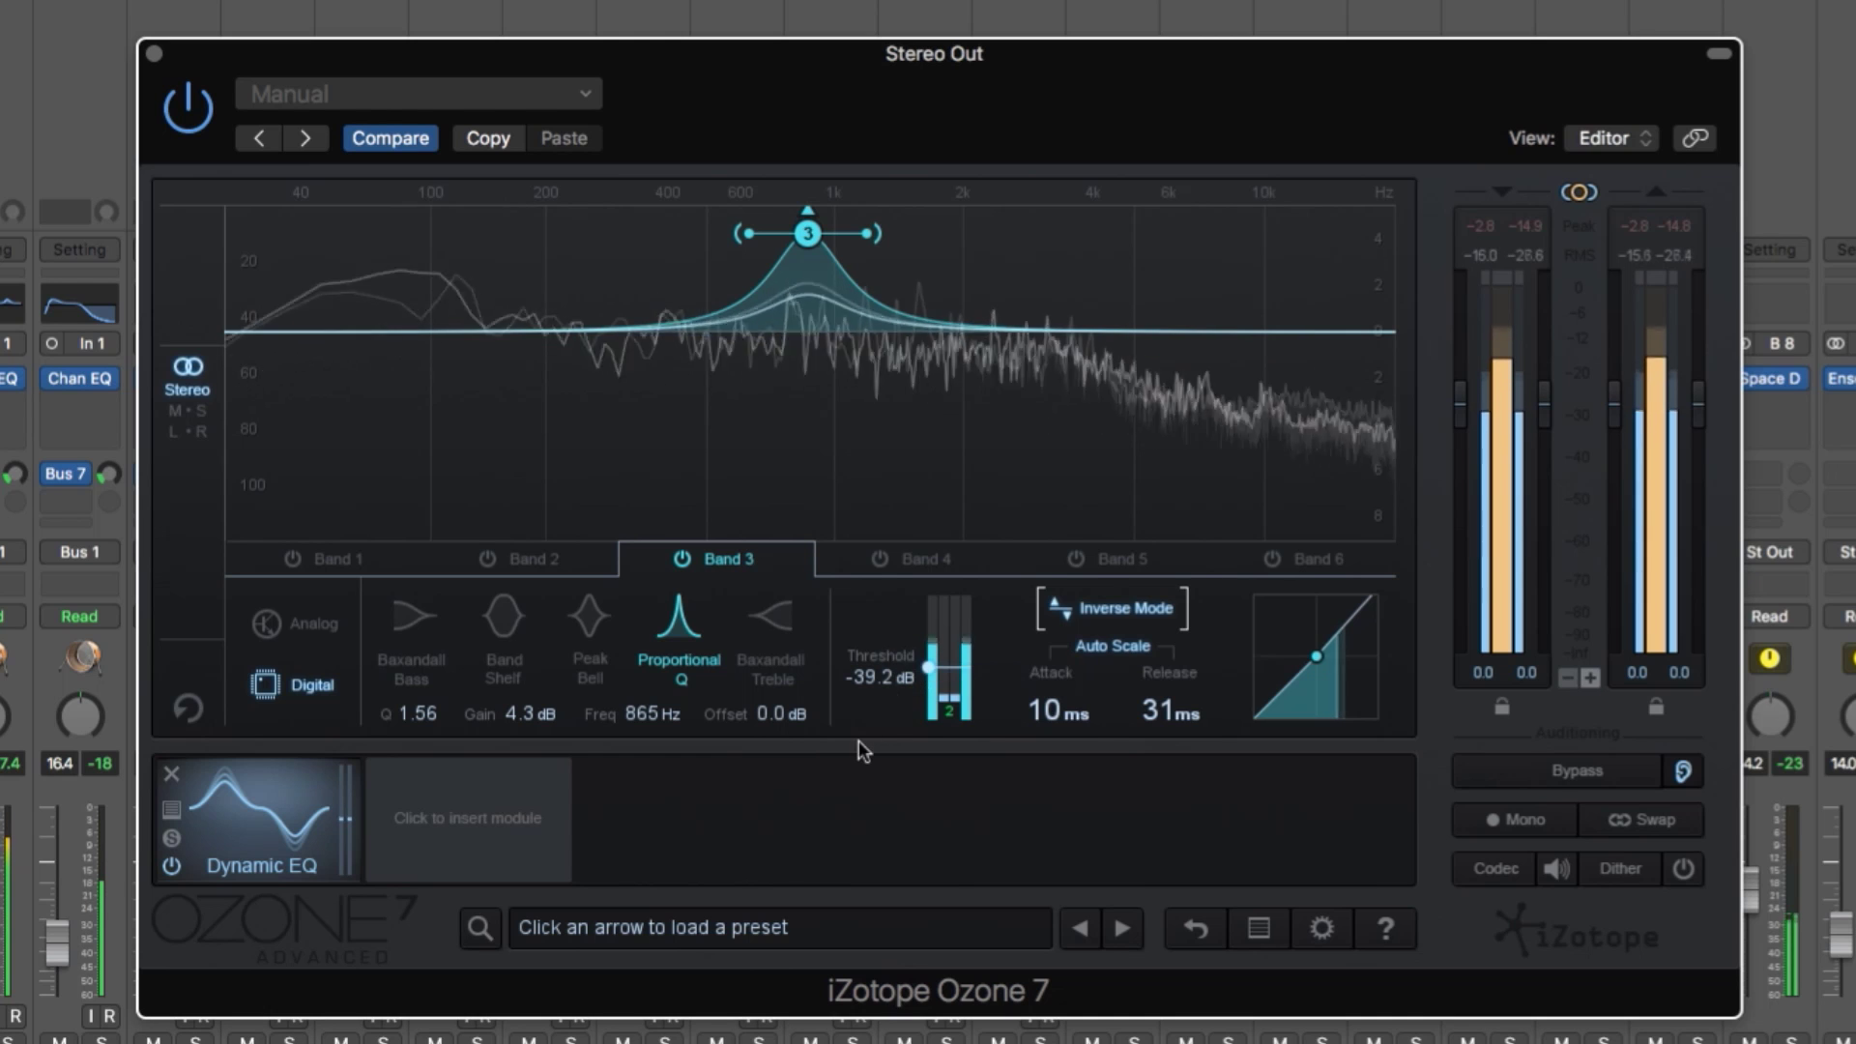
left_click_drag(927, 668, 920, 582)
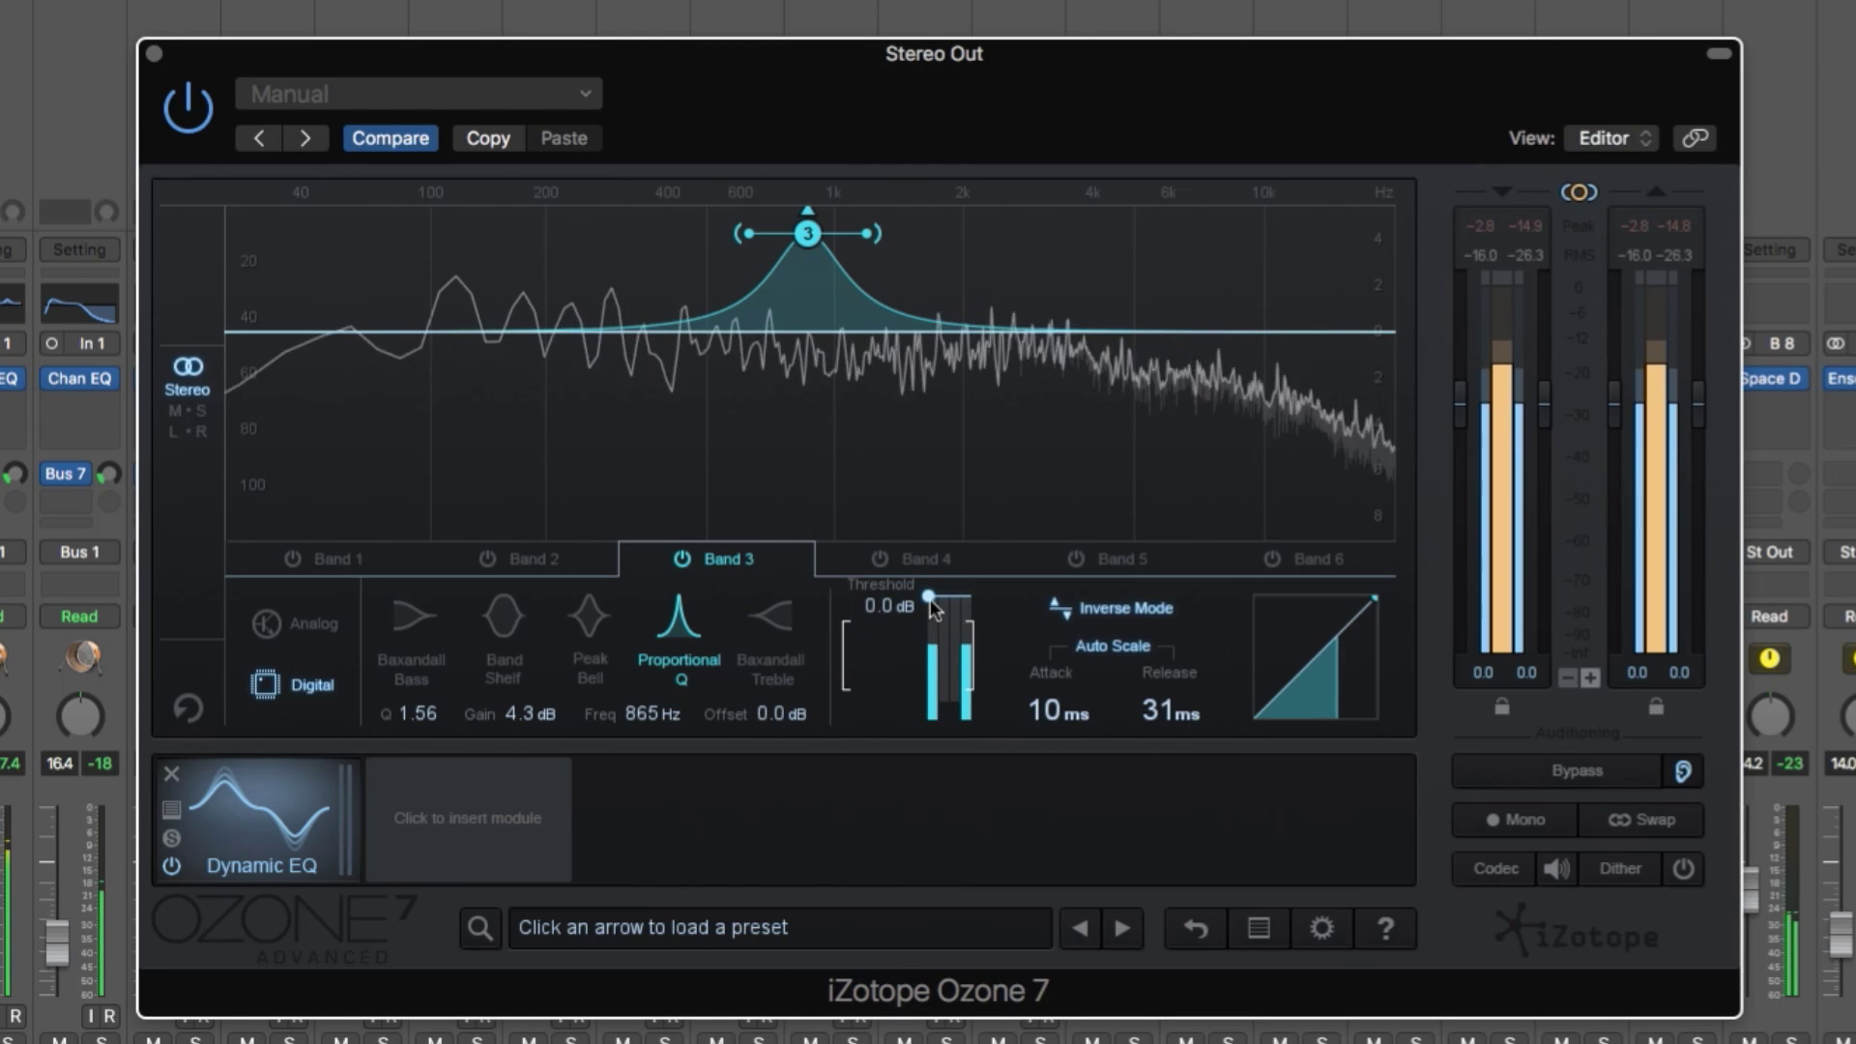
left_click_drag(931, 607, 925, 670)
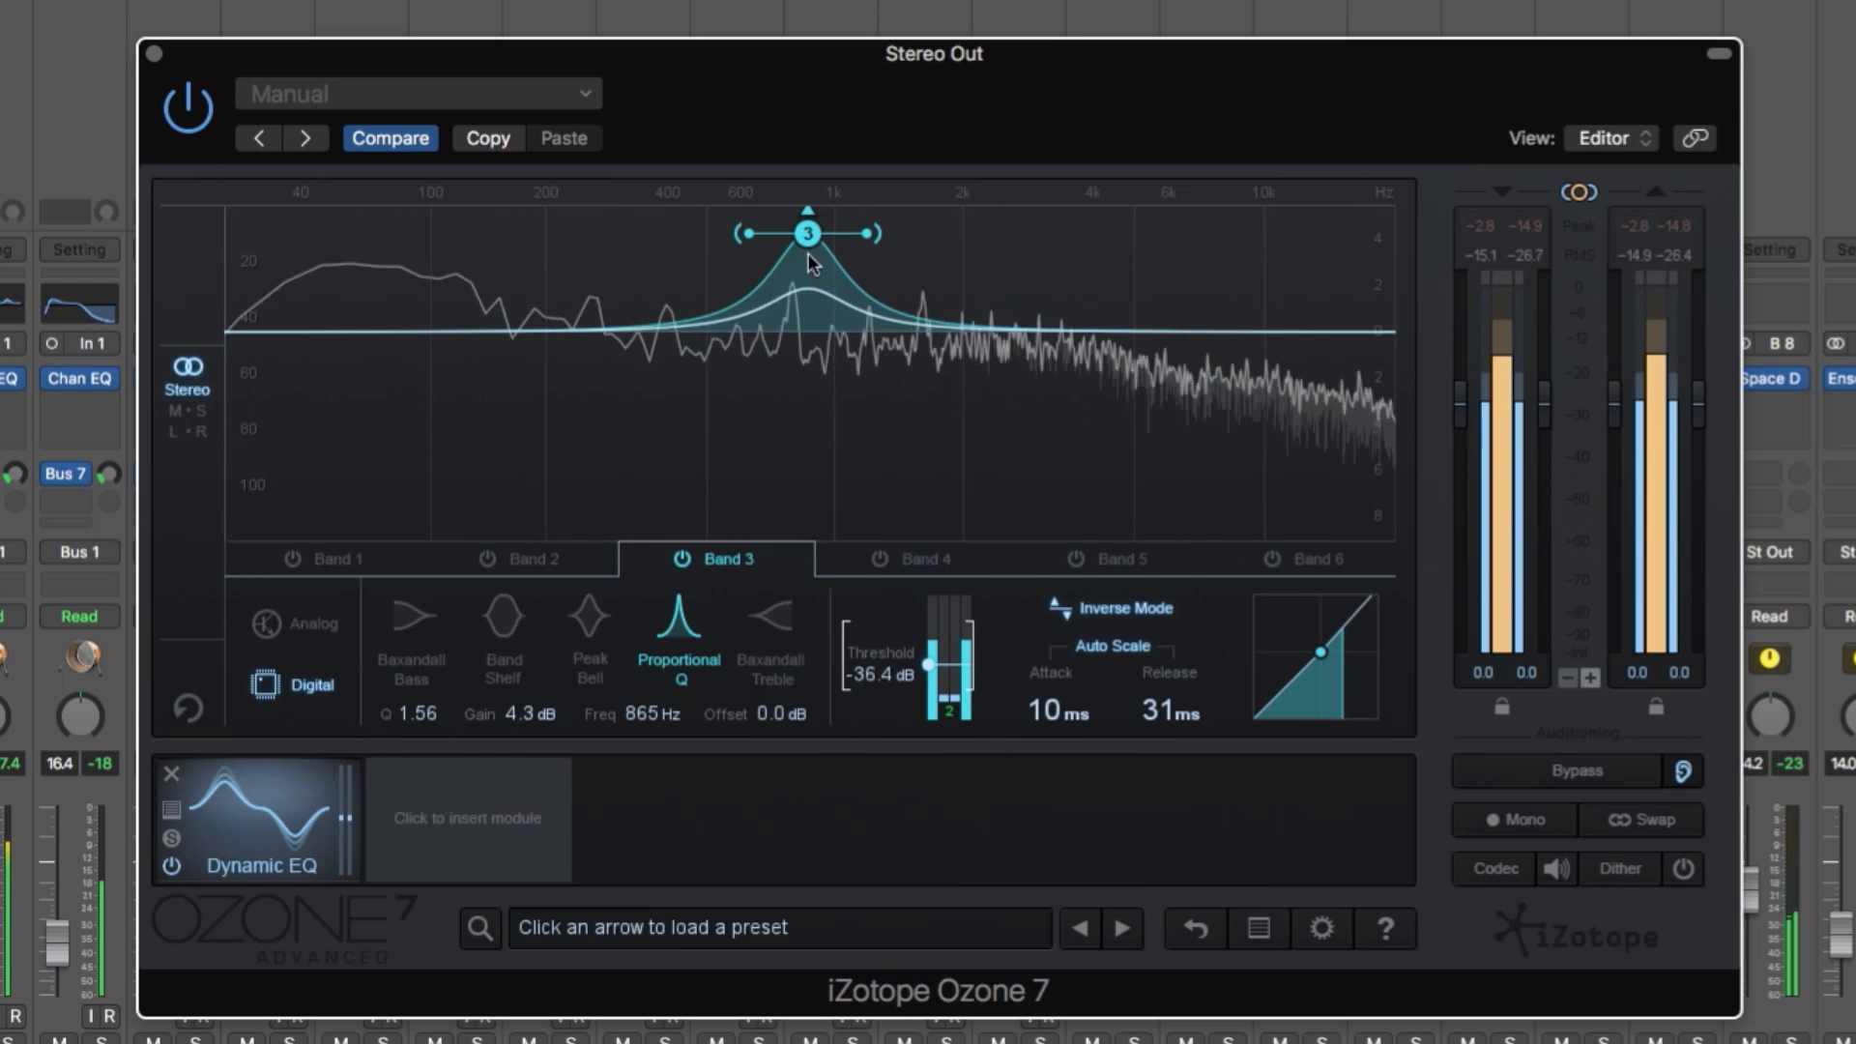
left_click_drag(809, 253, 793, 457)
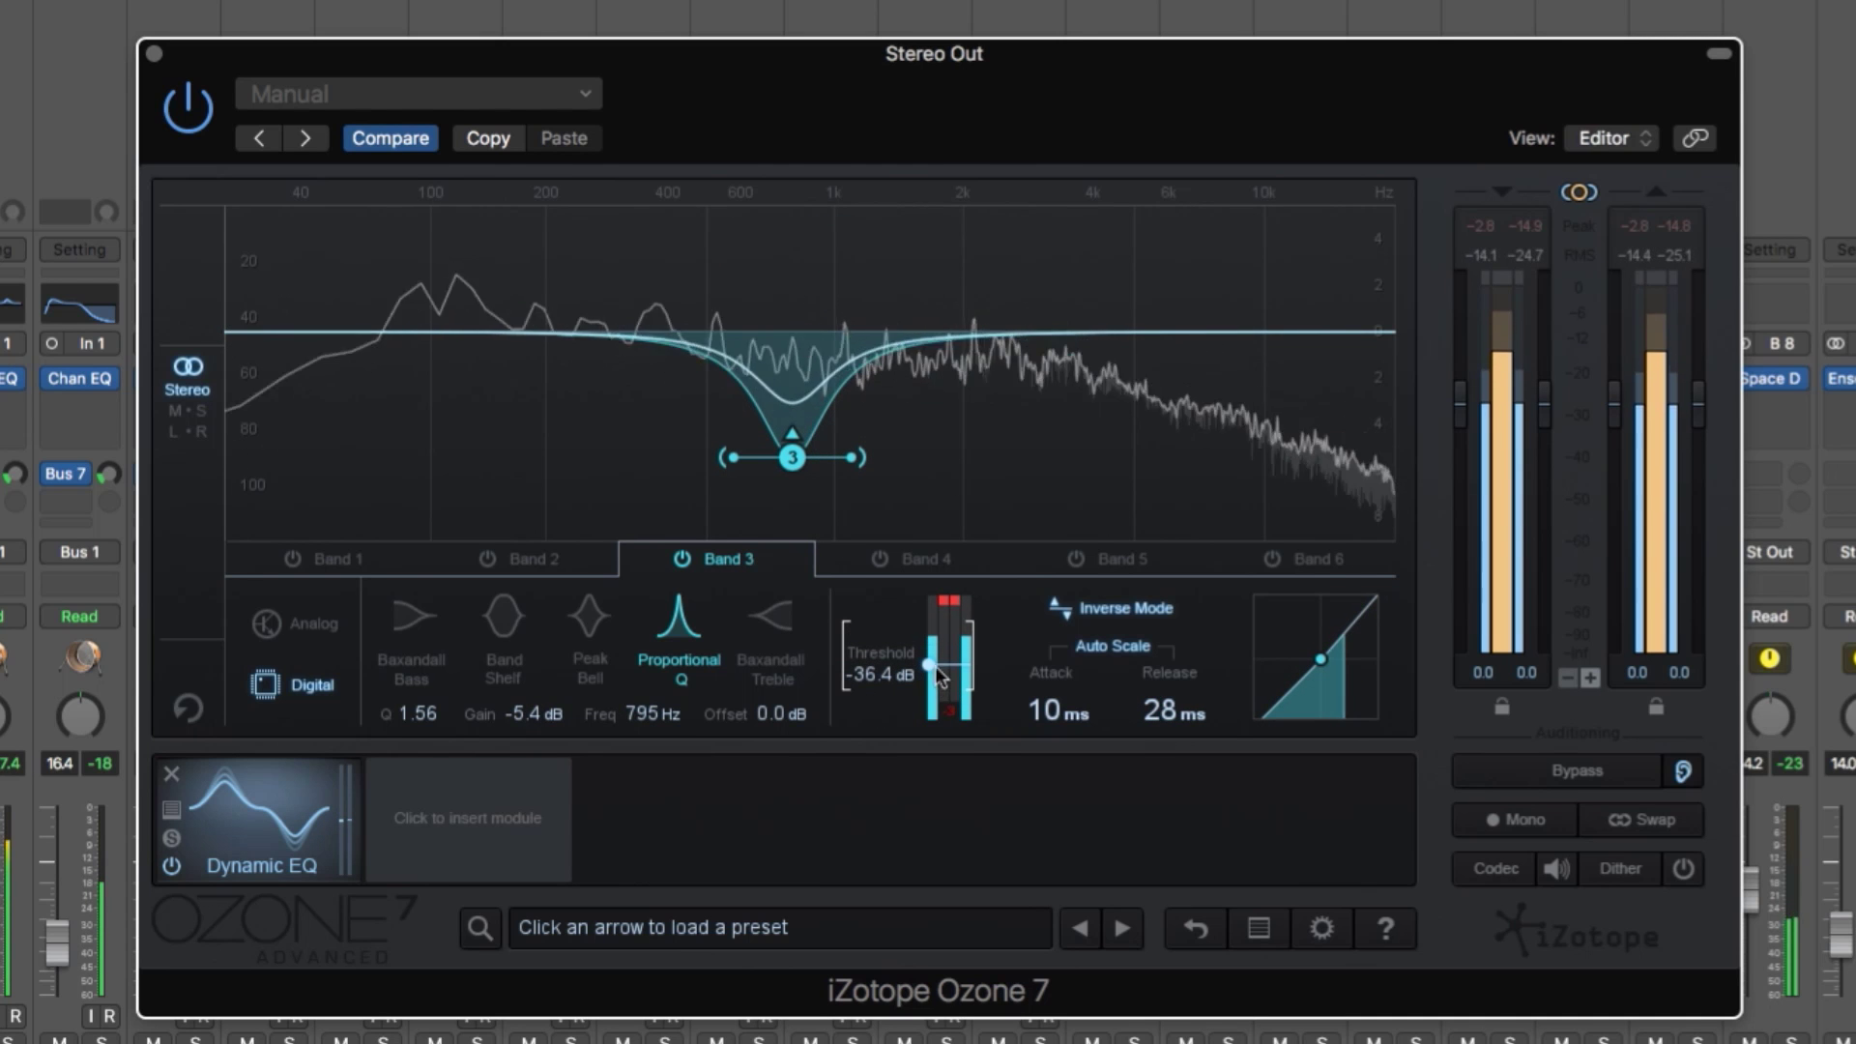
left_click_drag(936, 669, 932, 654)
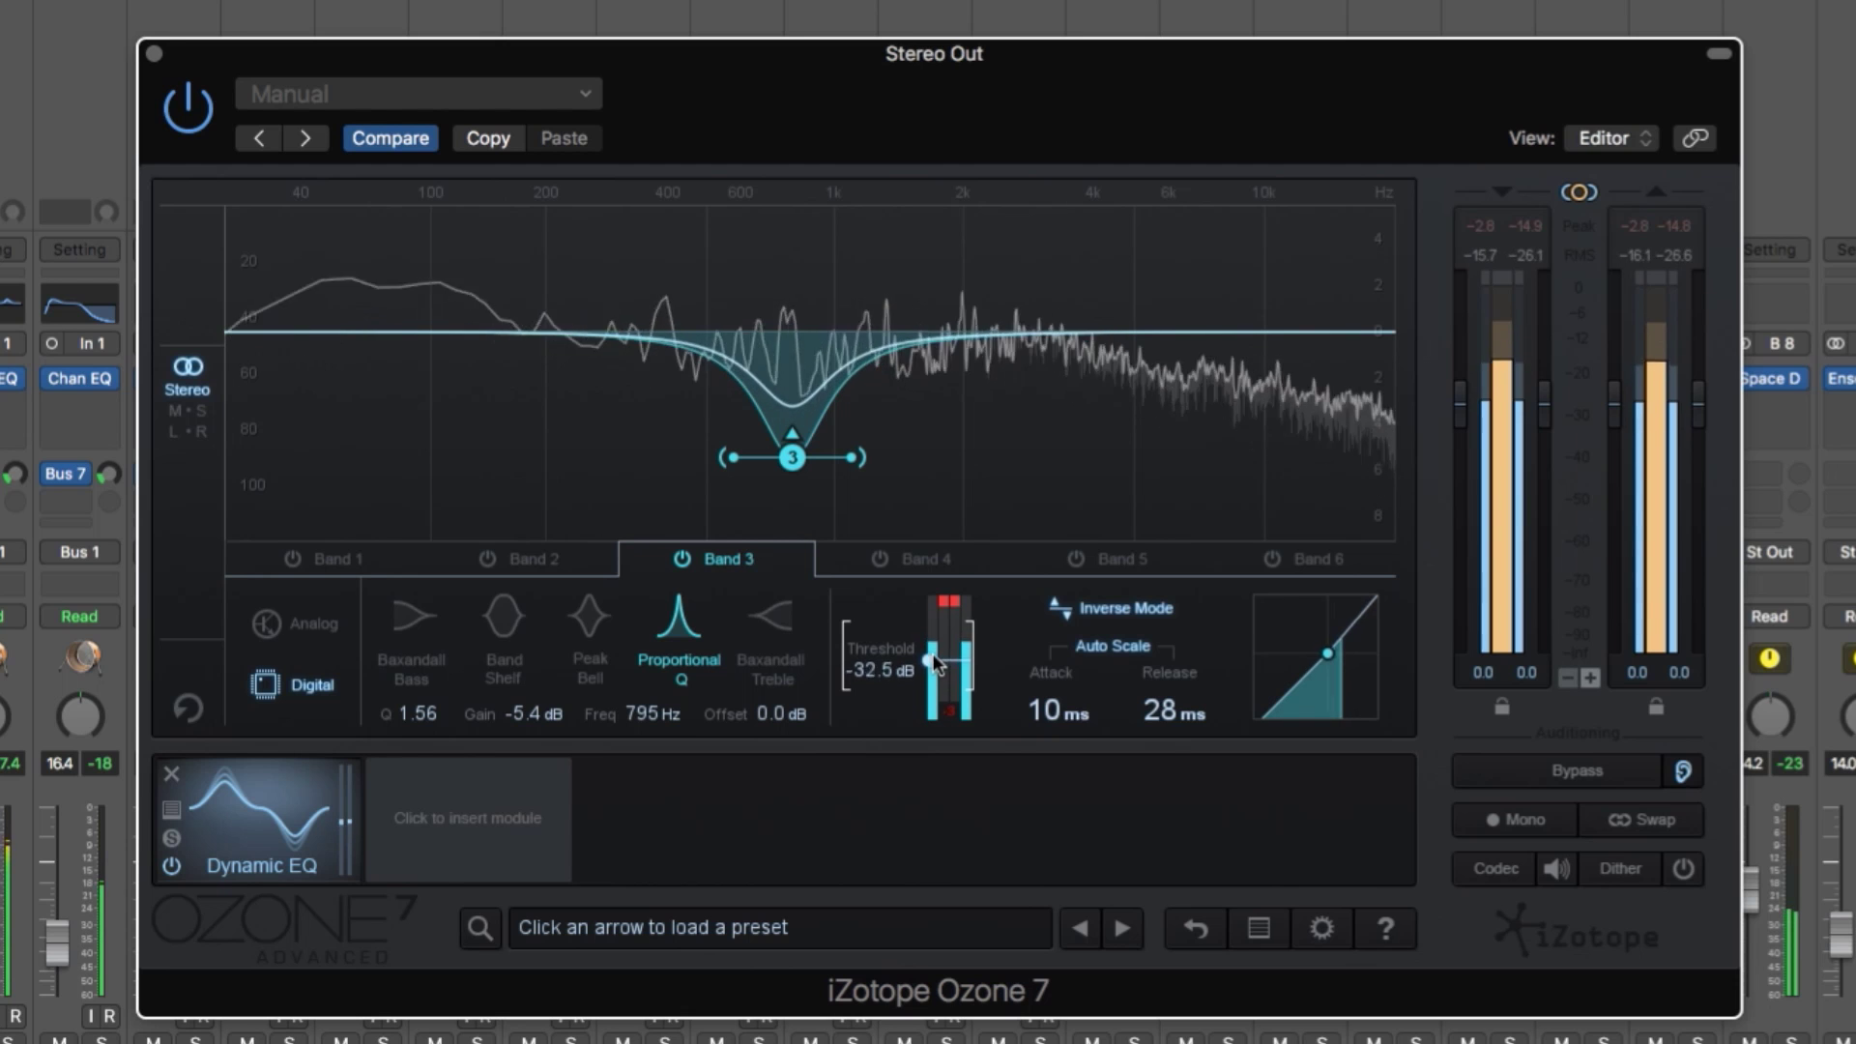
left_click(1080, 616)
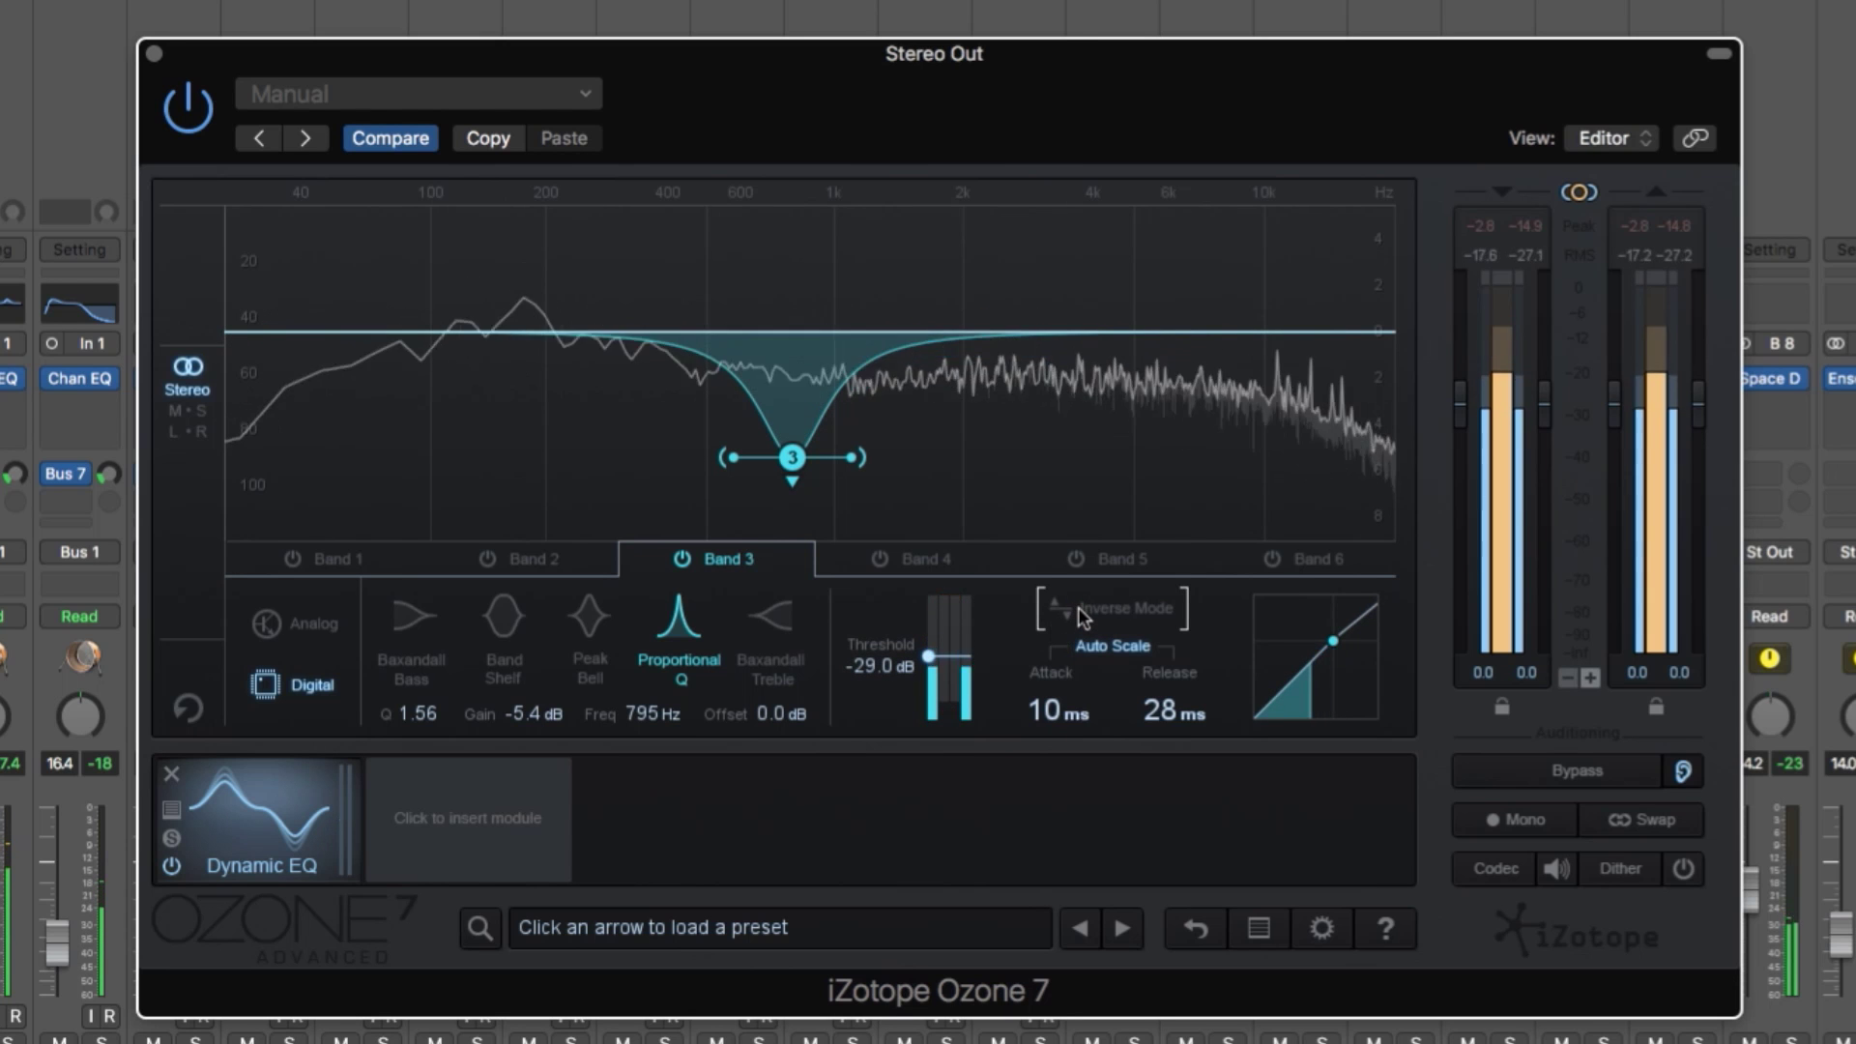
left_click(1077, 607)
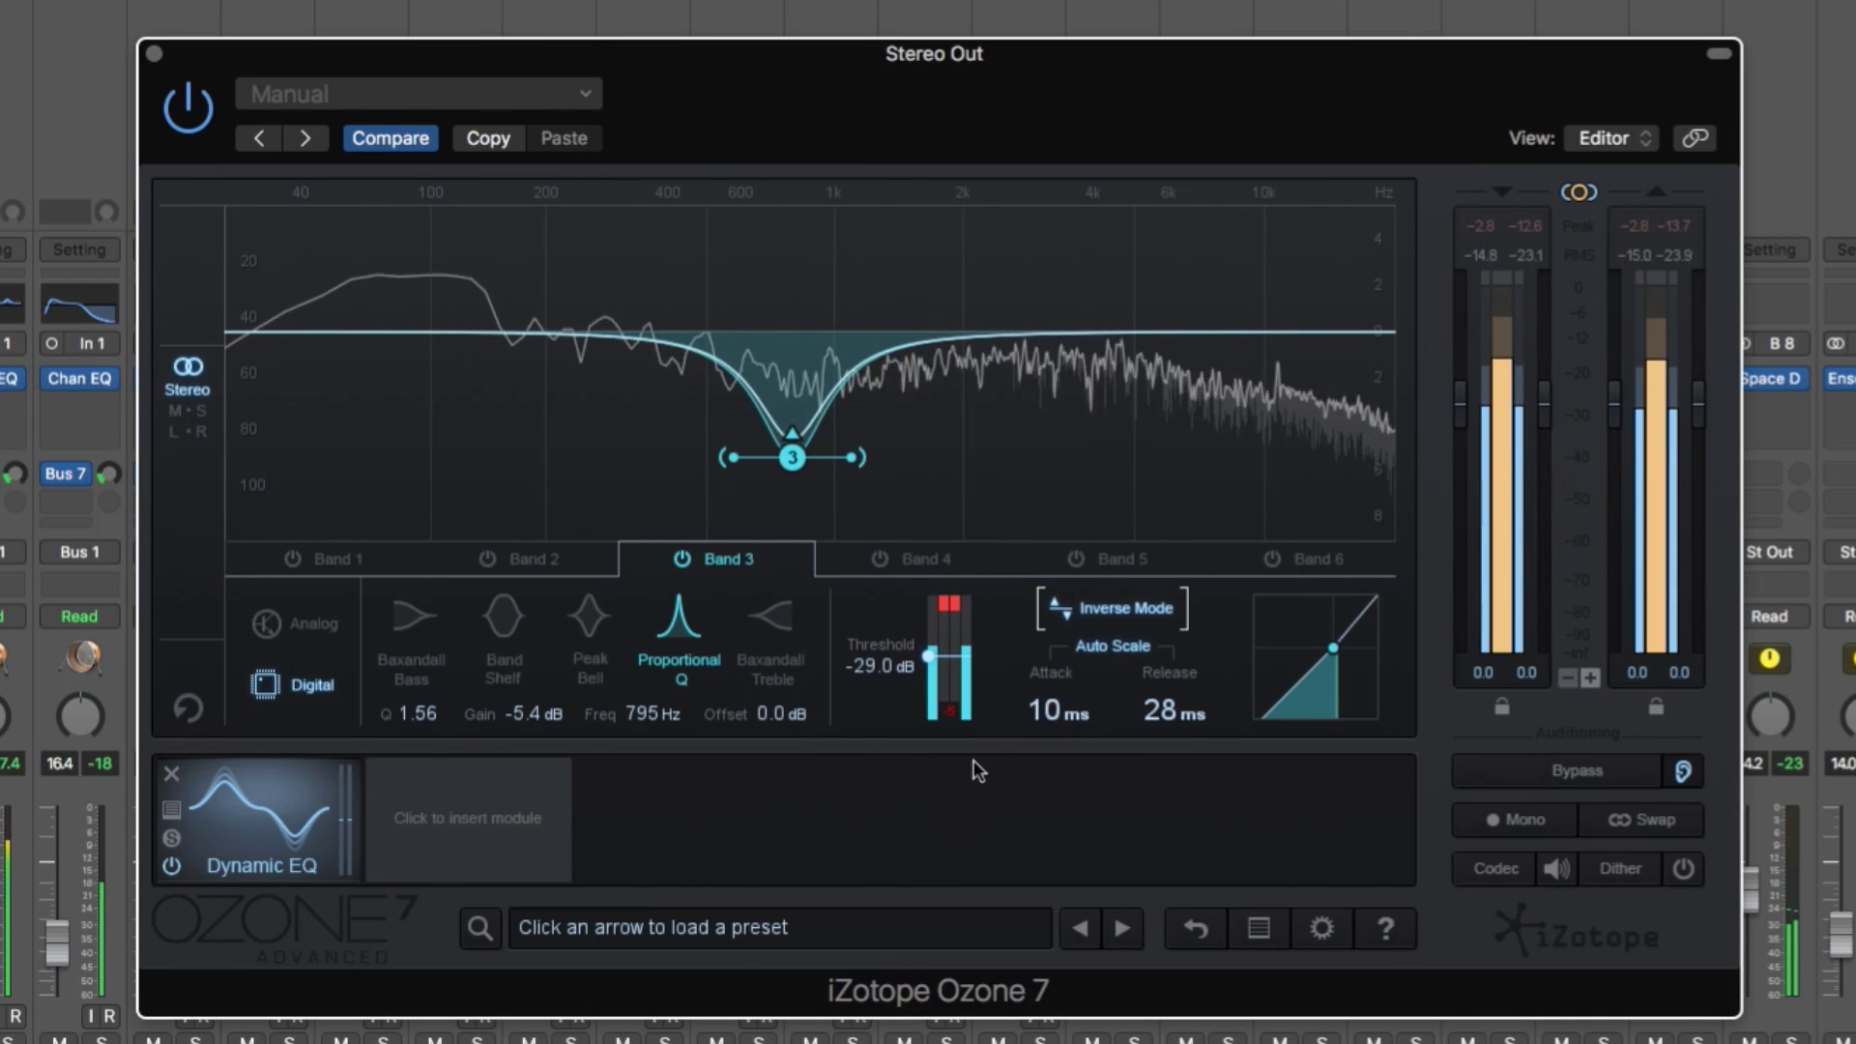
- Move Band 3's cut to 107 Hz with 25 ms attack, then try Mid/Side before returning to Left/Right
left_click_drag(847, 466, 442, 462)
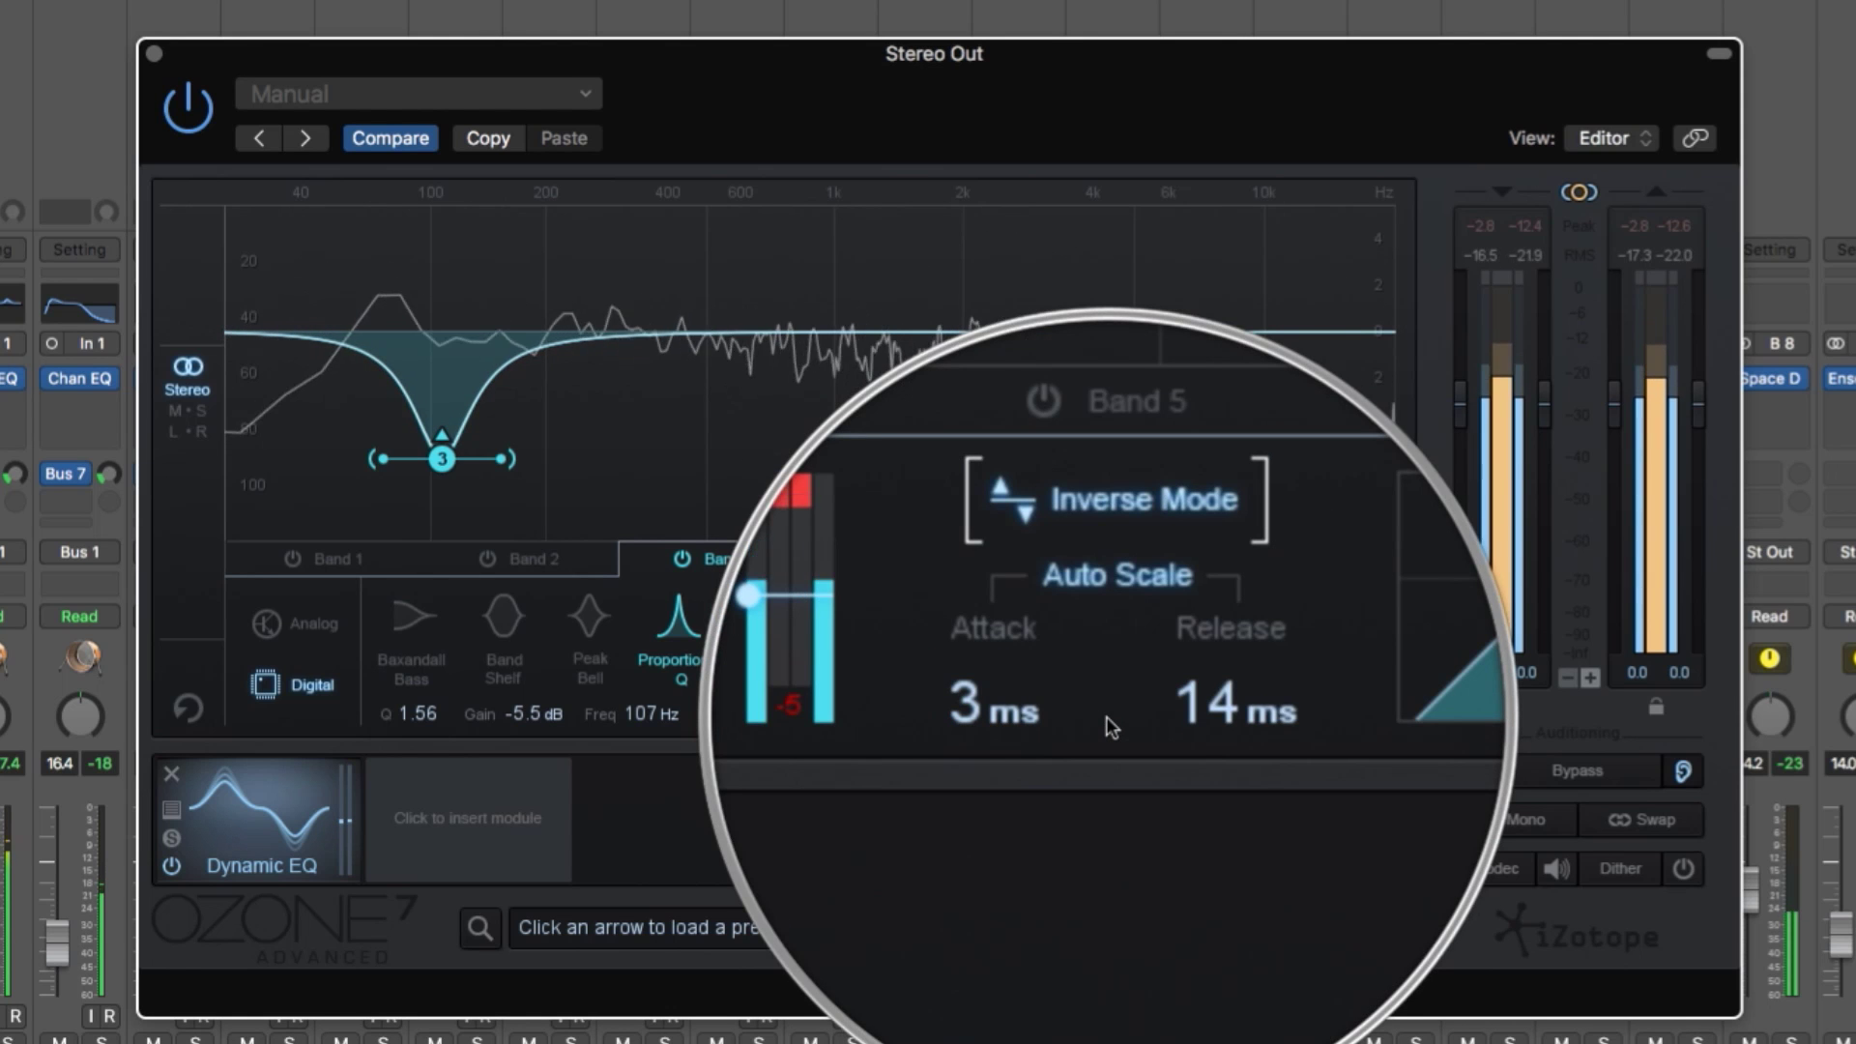
mouse_move(1056, 713)
left_mouse_down()
mouse_move(1033, 655)
mouse_move(1035, 698)
left_mouse_up()
left_click(188, 410)
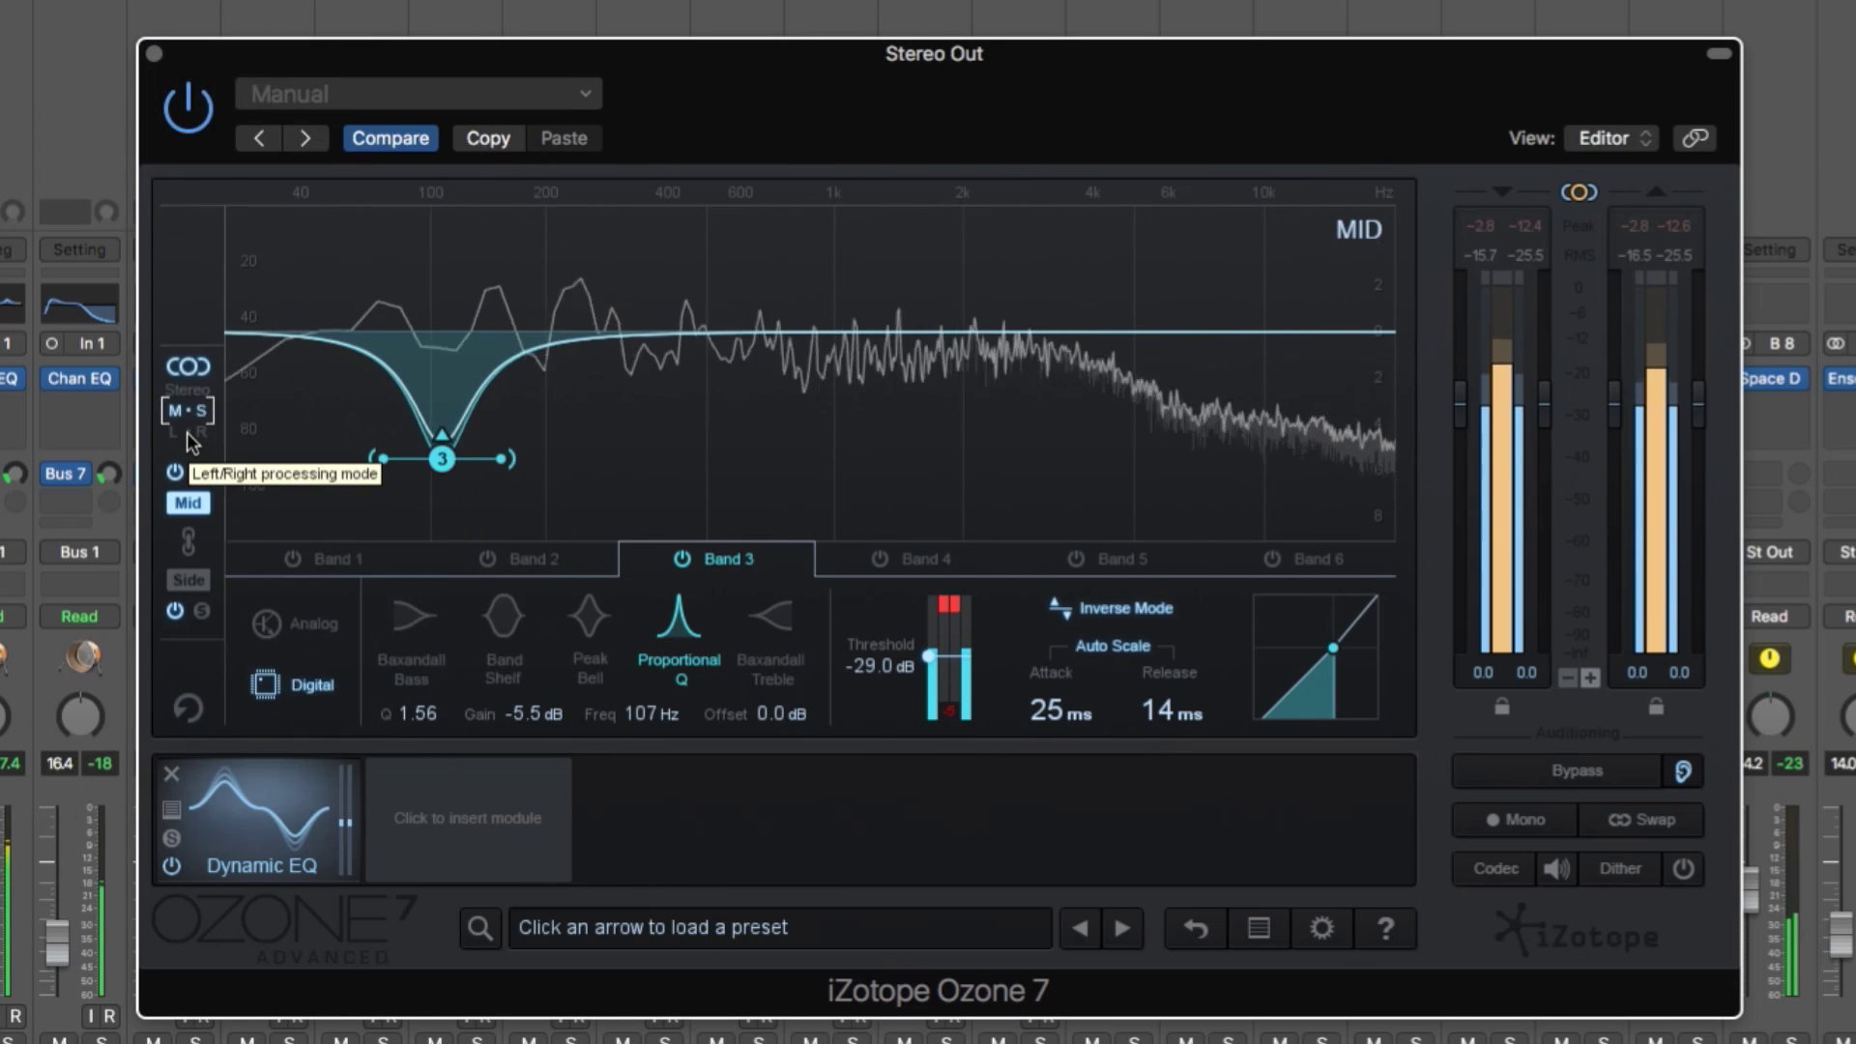
left_click(187, 432)
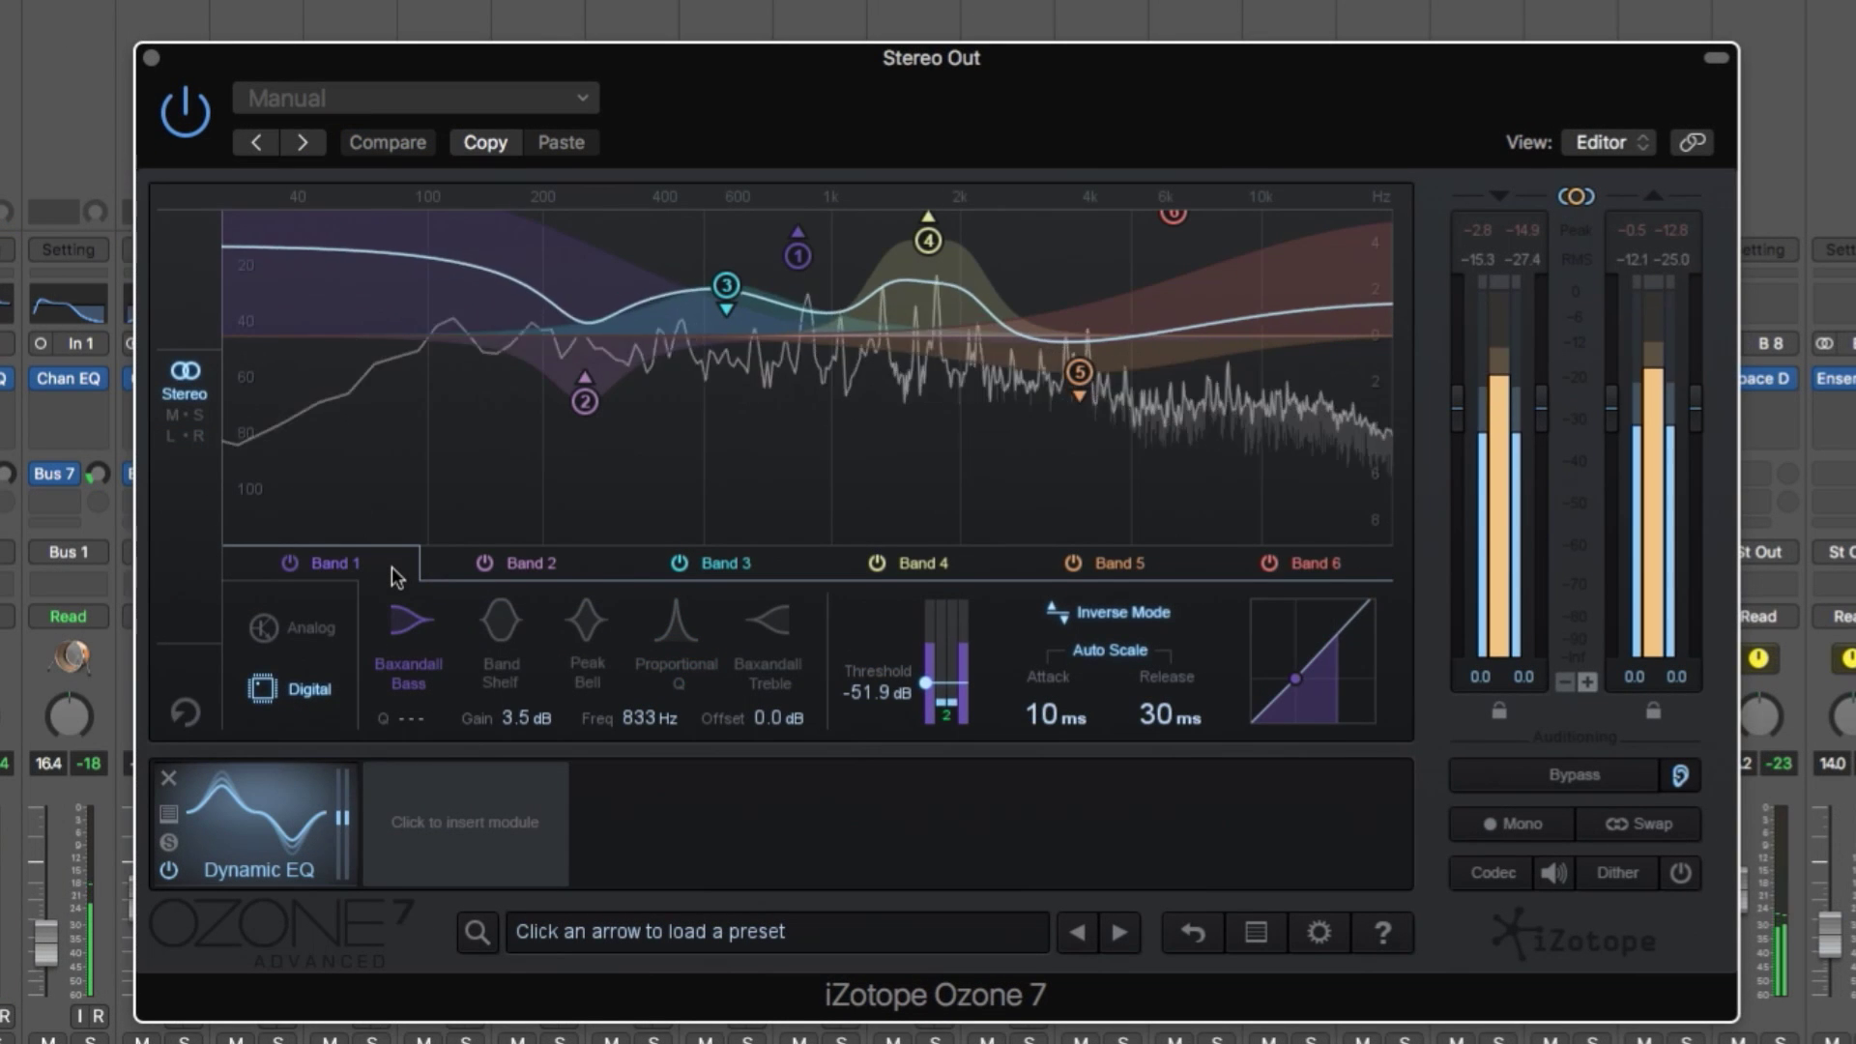
- Review the band settings, lowering Band 6's threshold to -61.4 dB and Band 4's to -59.4 dB
left_click(547, 577)
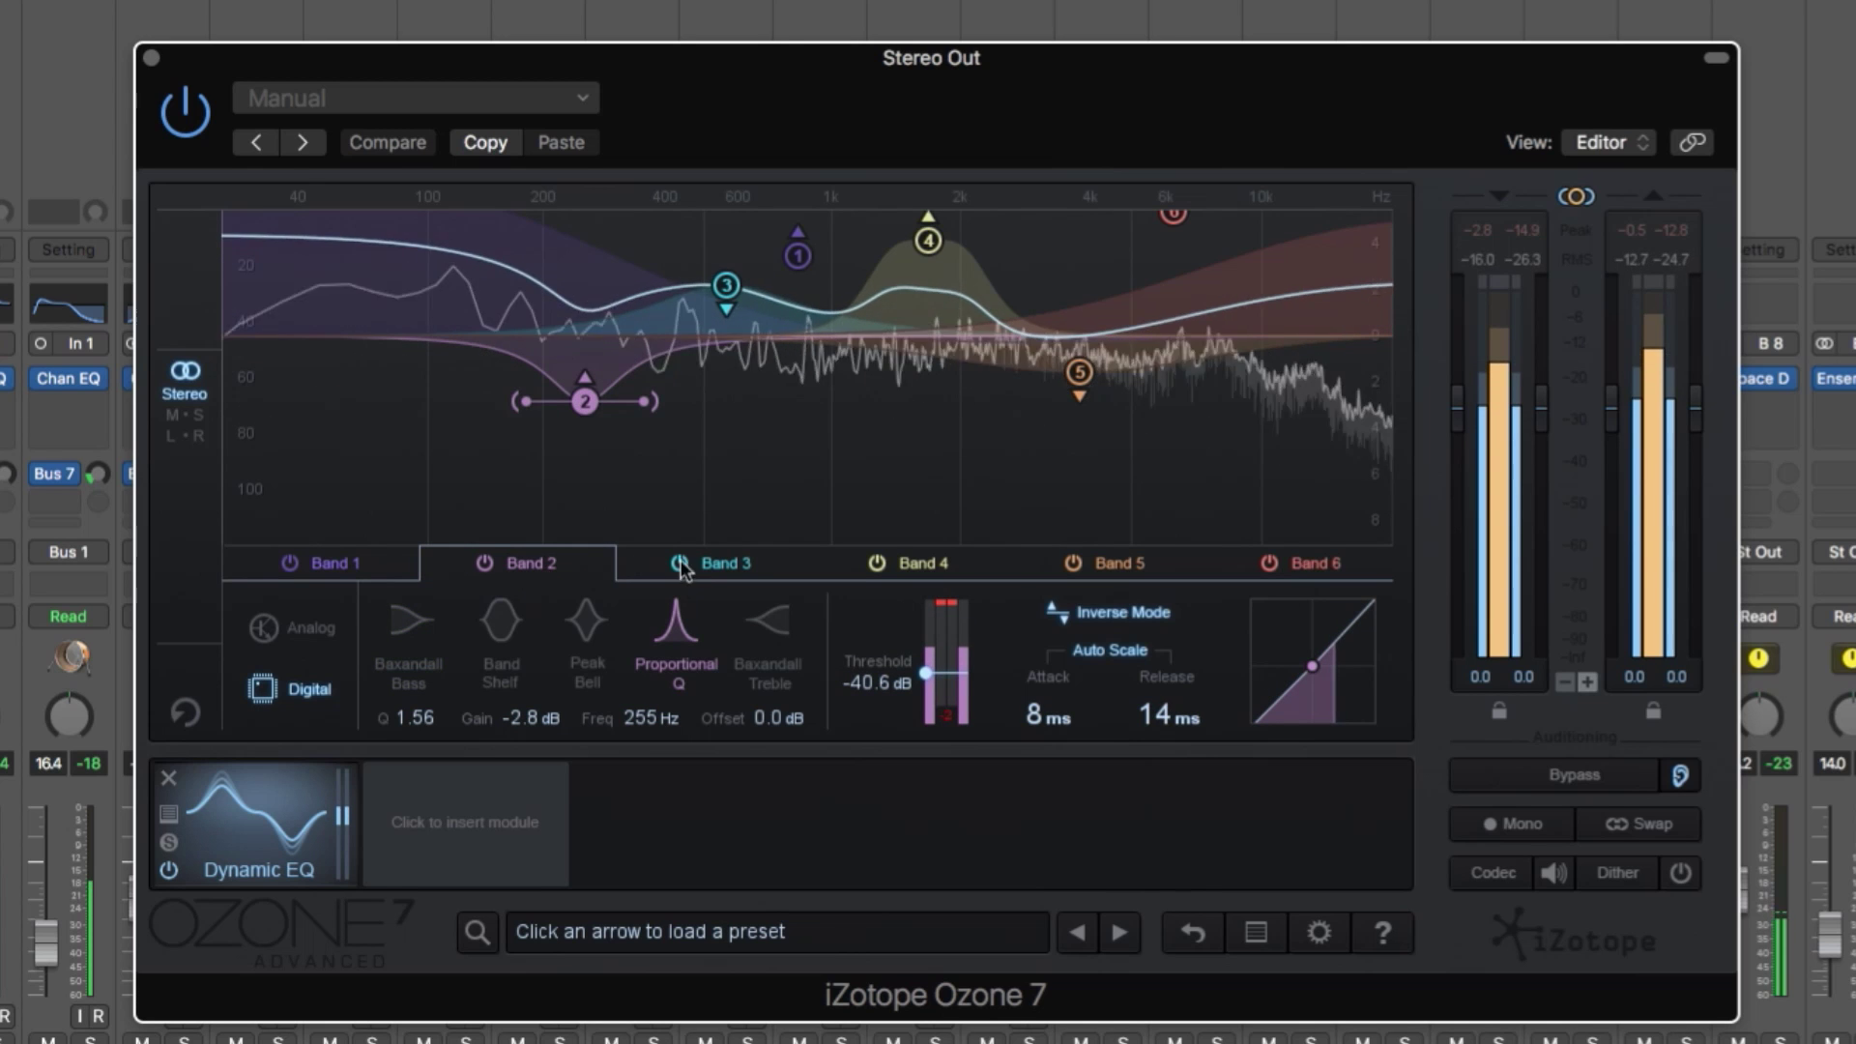
left_click(719, 564)
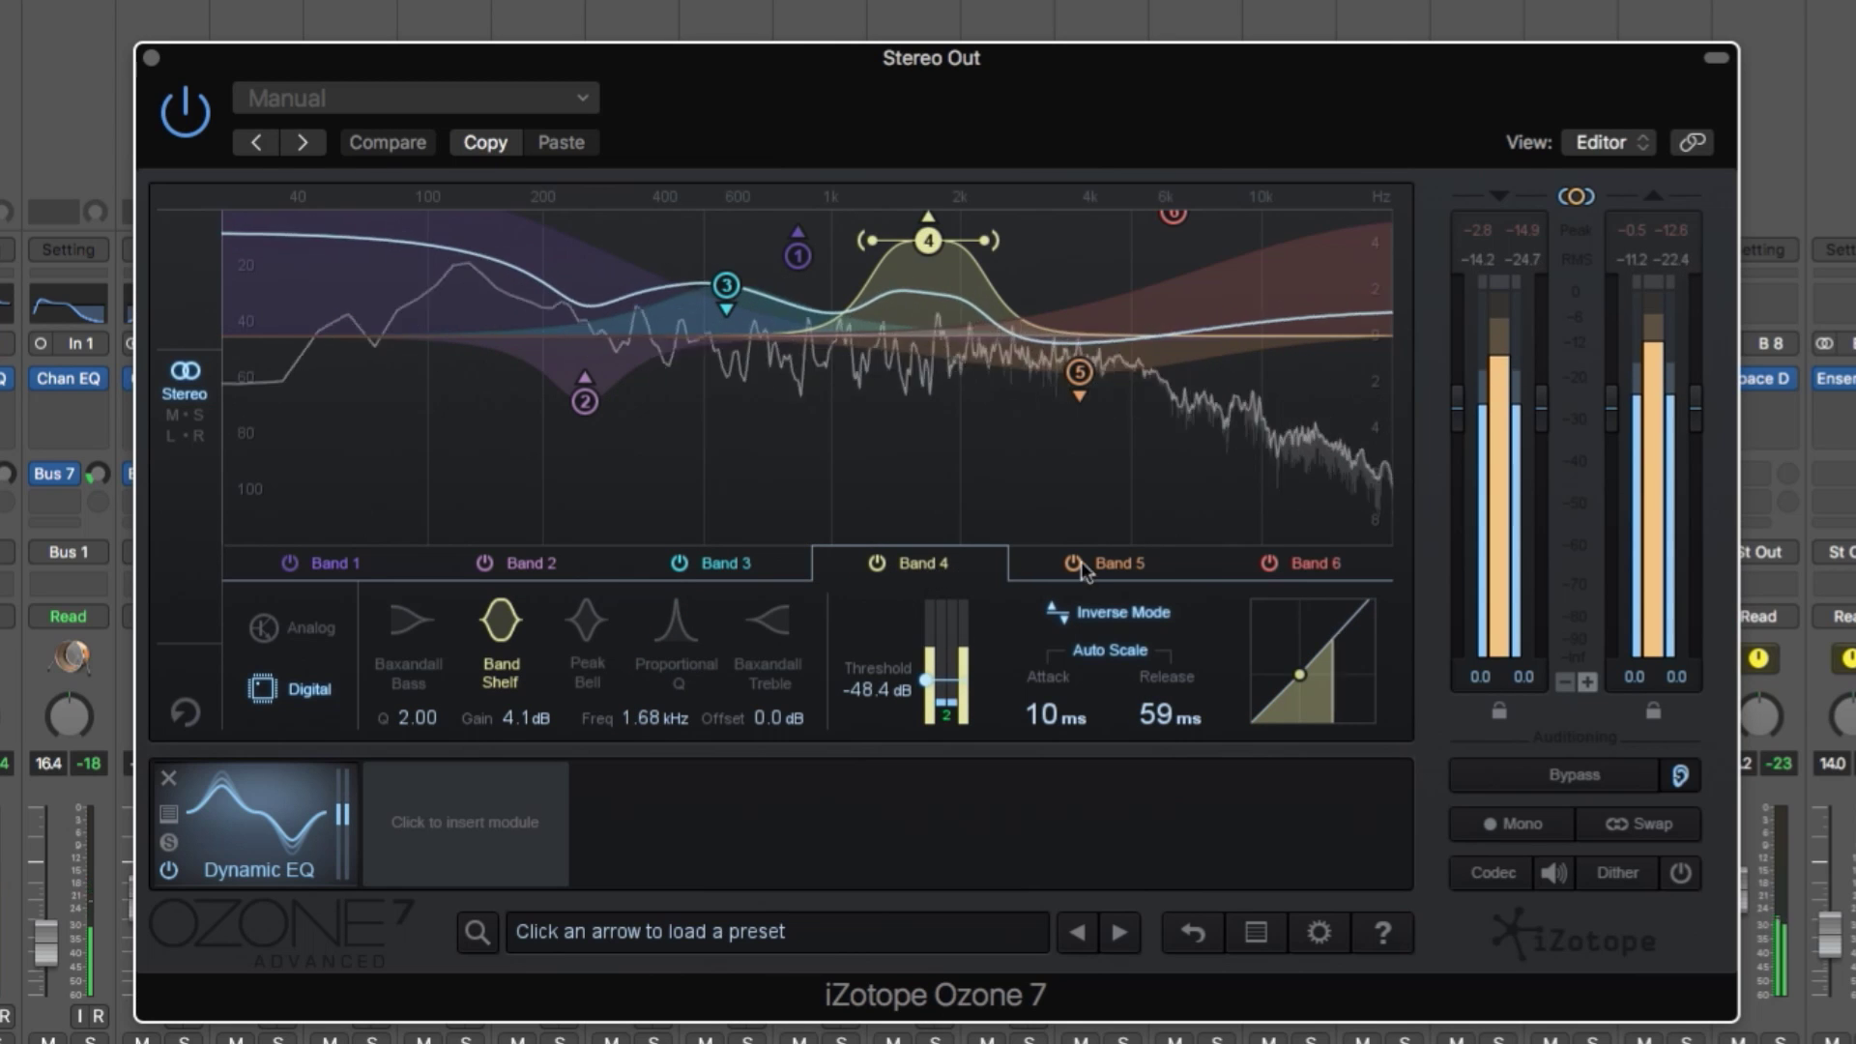
left_click(1112, 564)
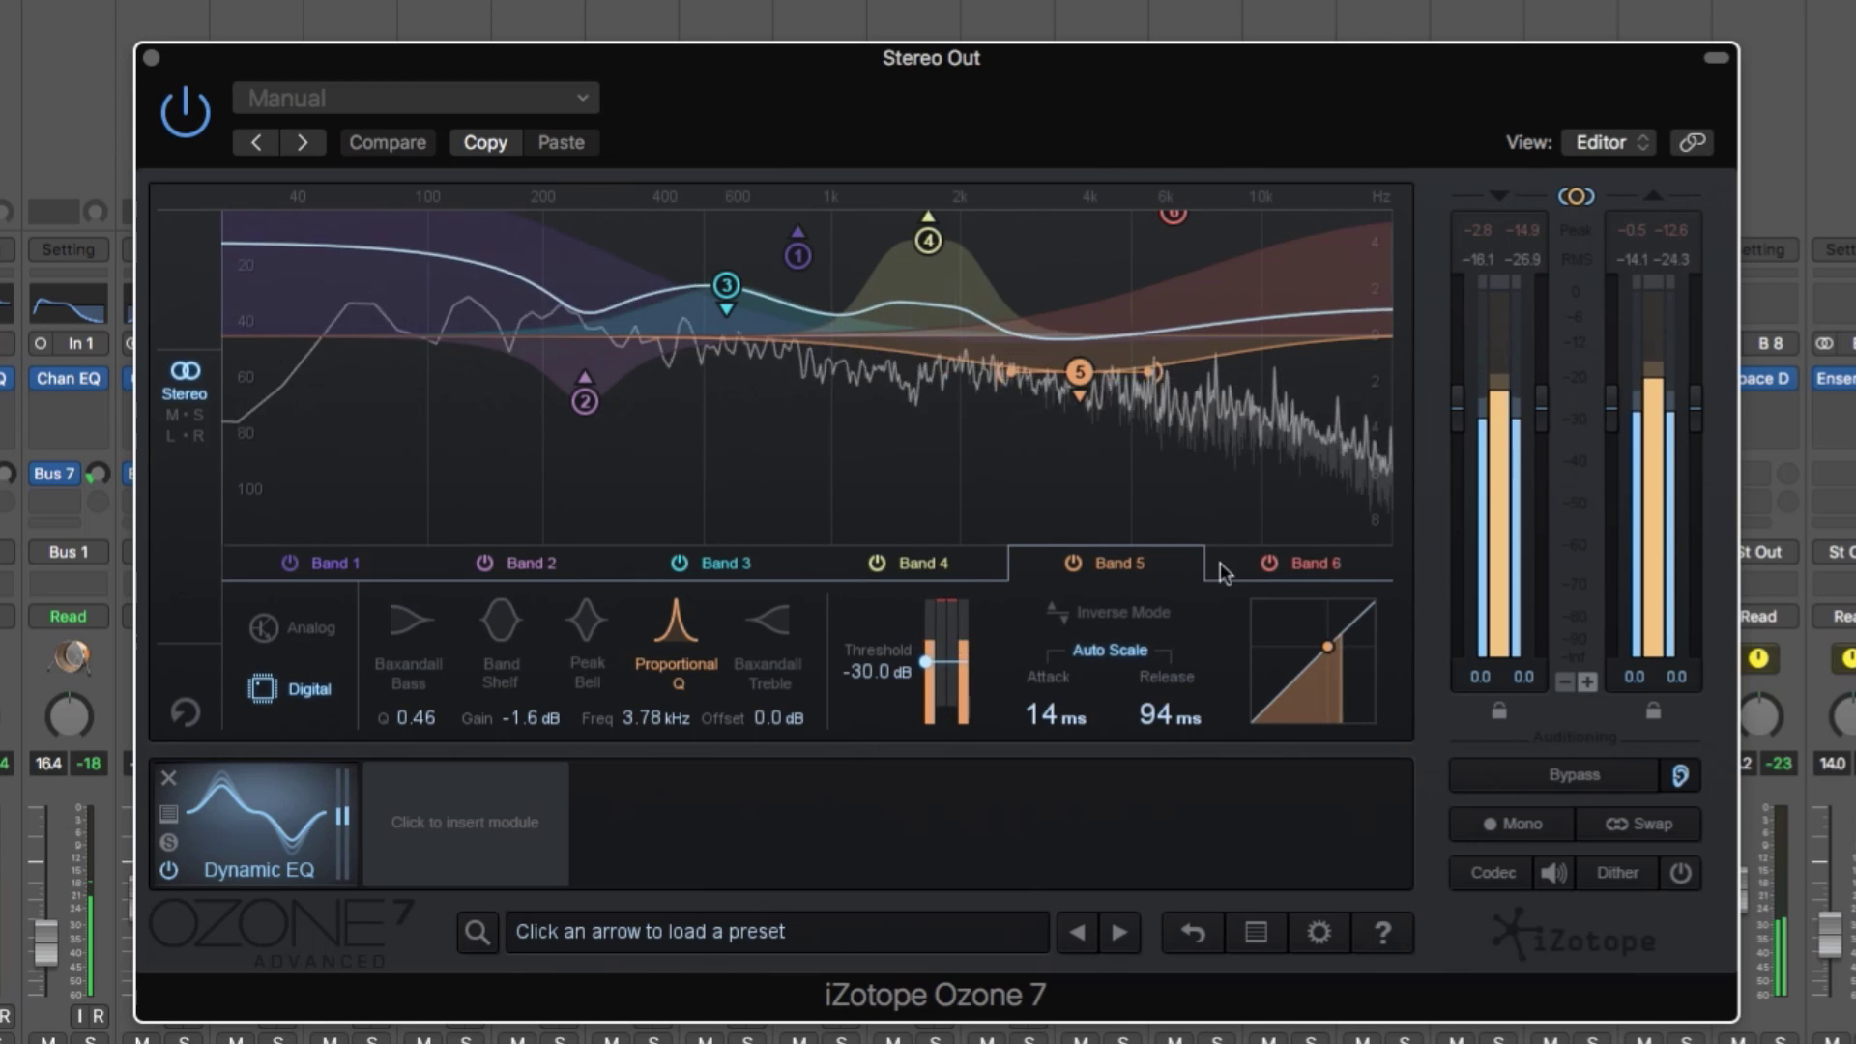
left_click(1298, 561)
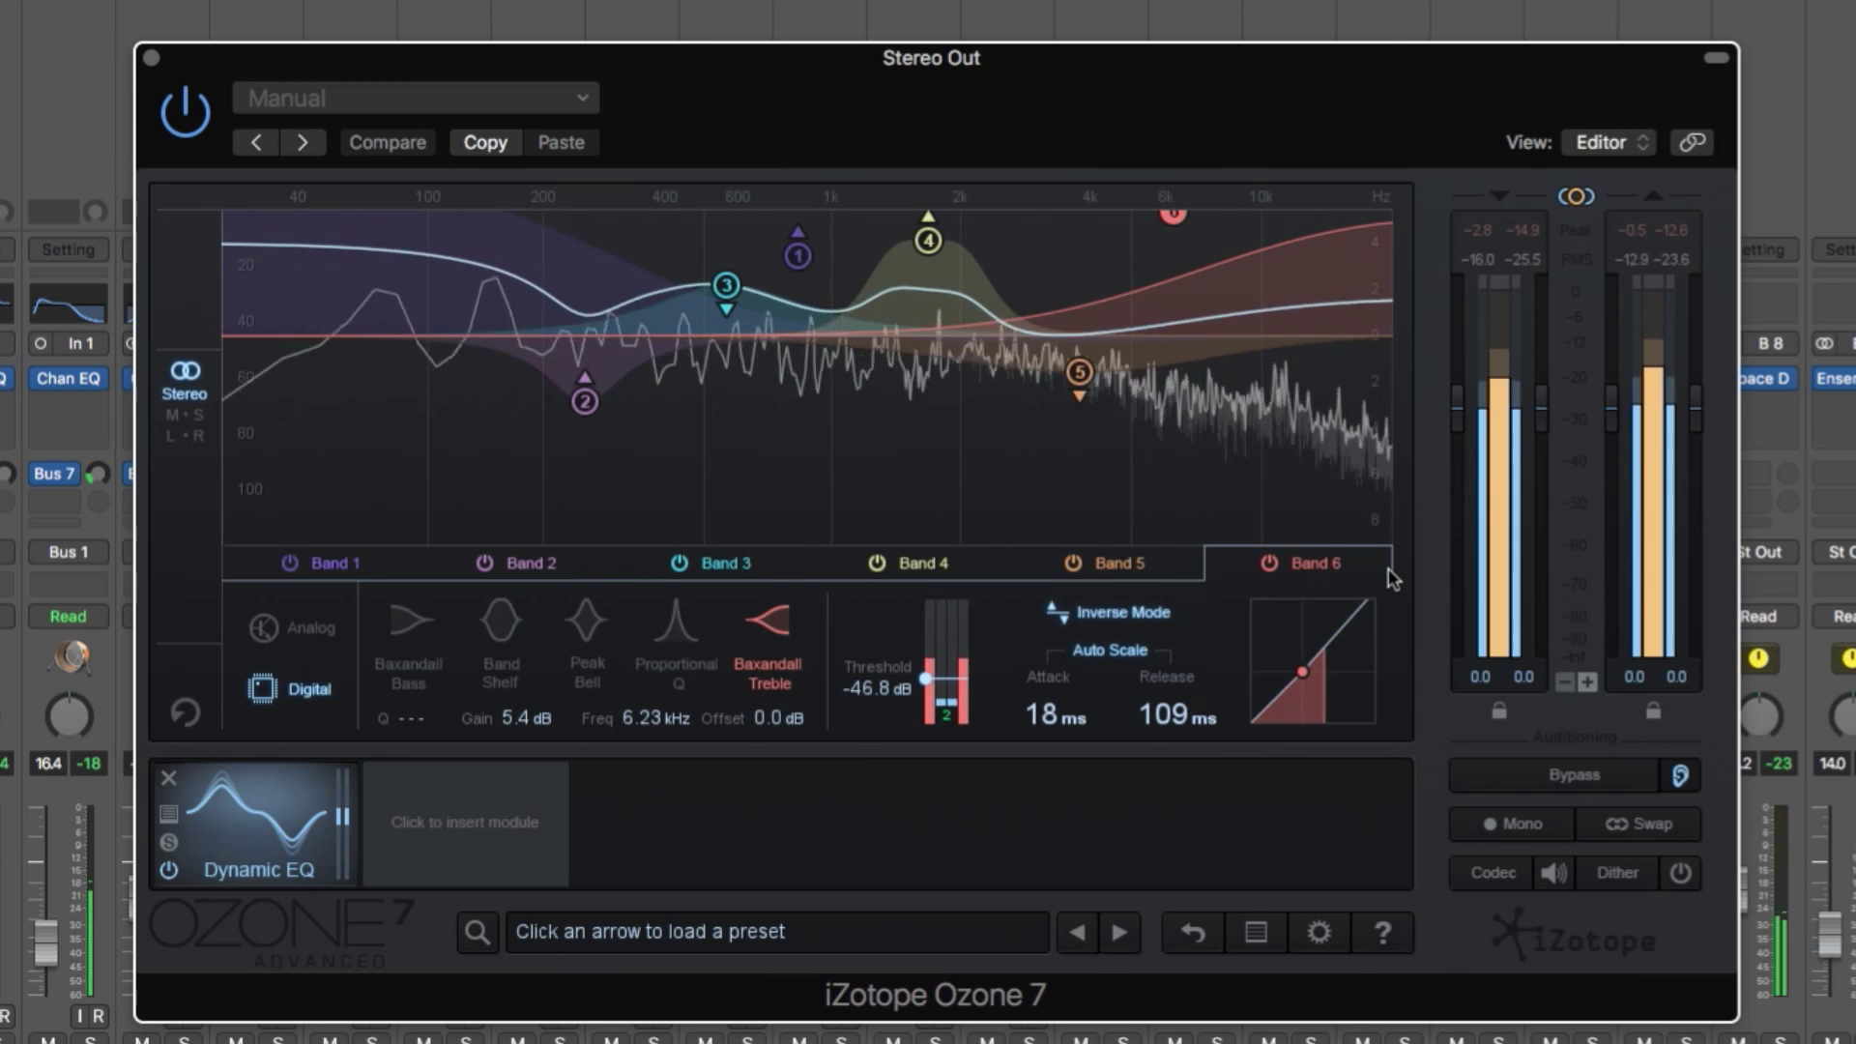
mouse_move(926, 679)
left_mouse_down()
mouse_move(923, 701)
mouse_move(926, 677)
left_mouse_up()
left_click(1110, 563)
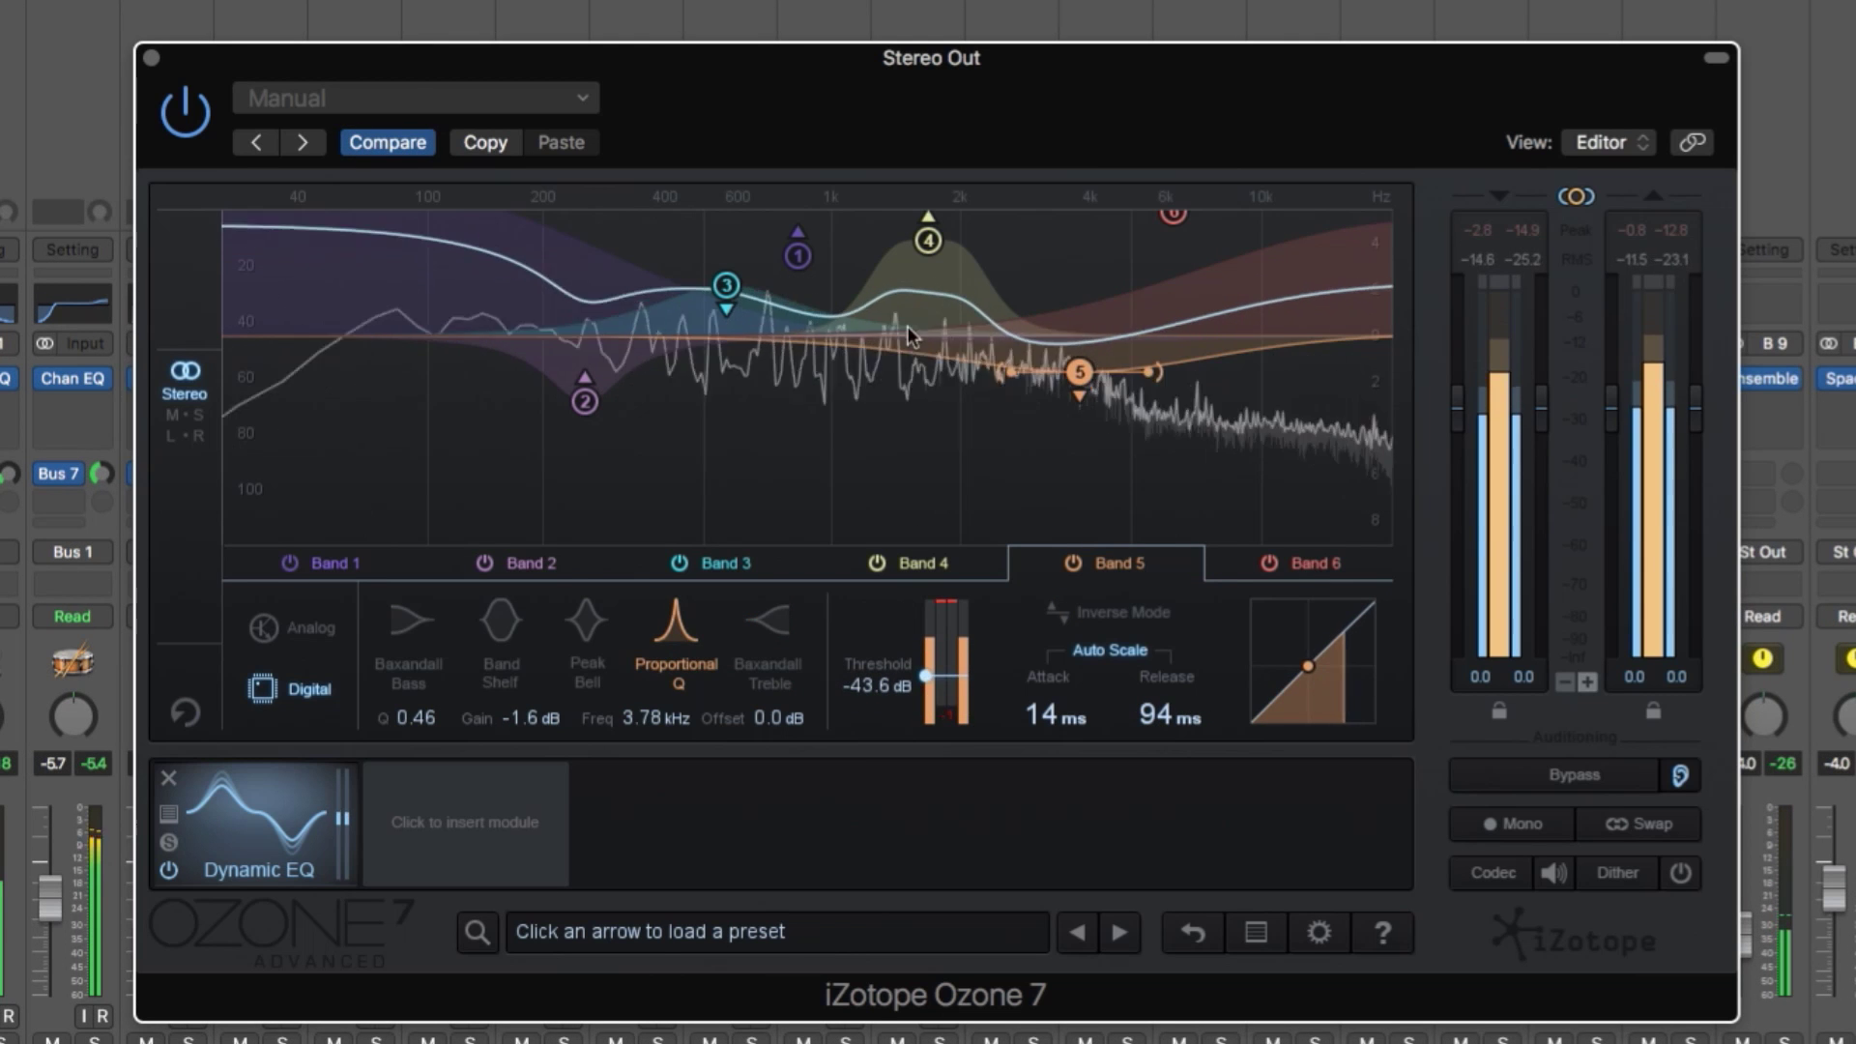
left_click(924, 563)
left_click_drag(926, 613, 925, 689)
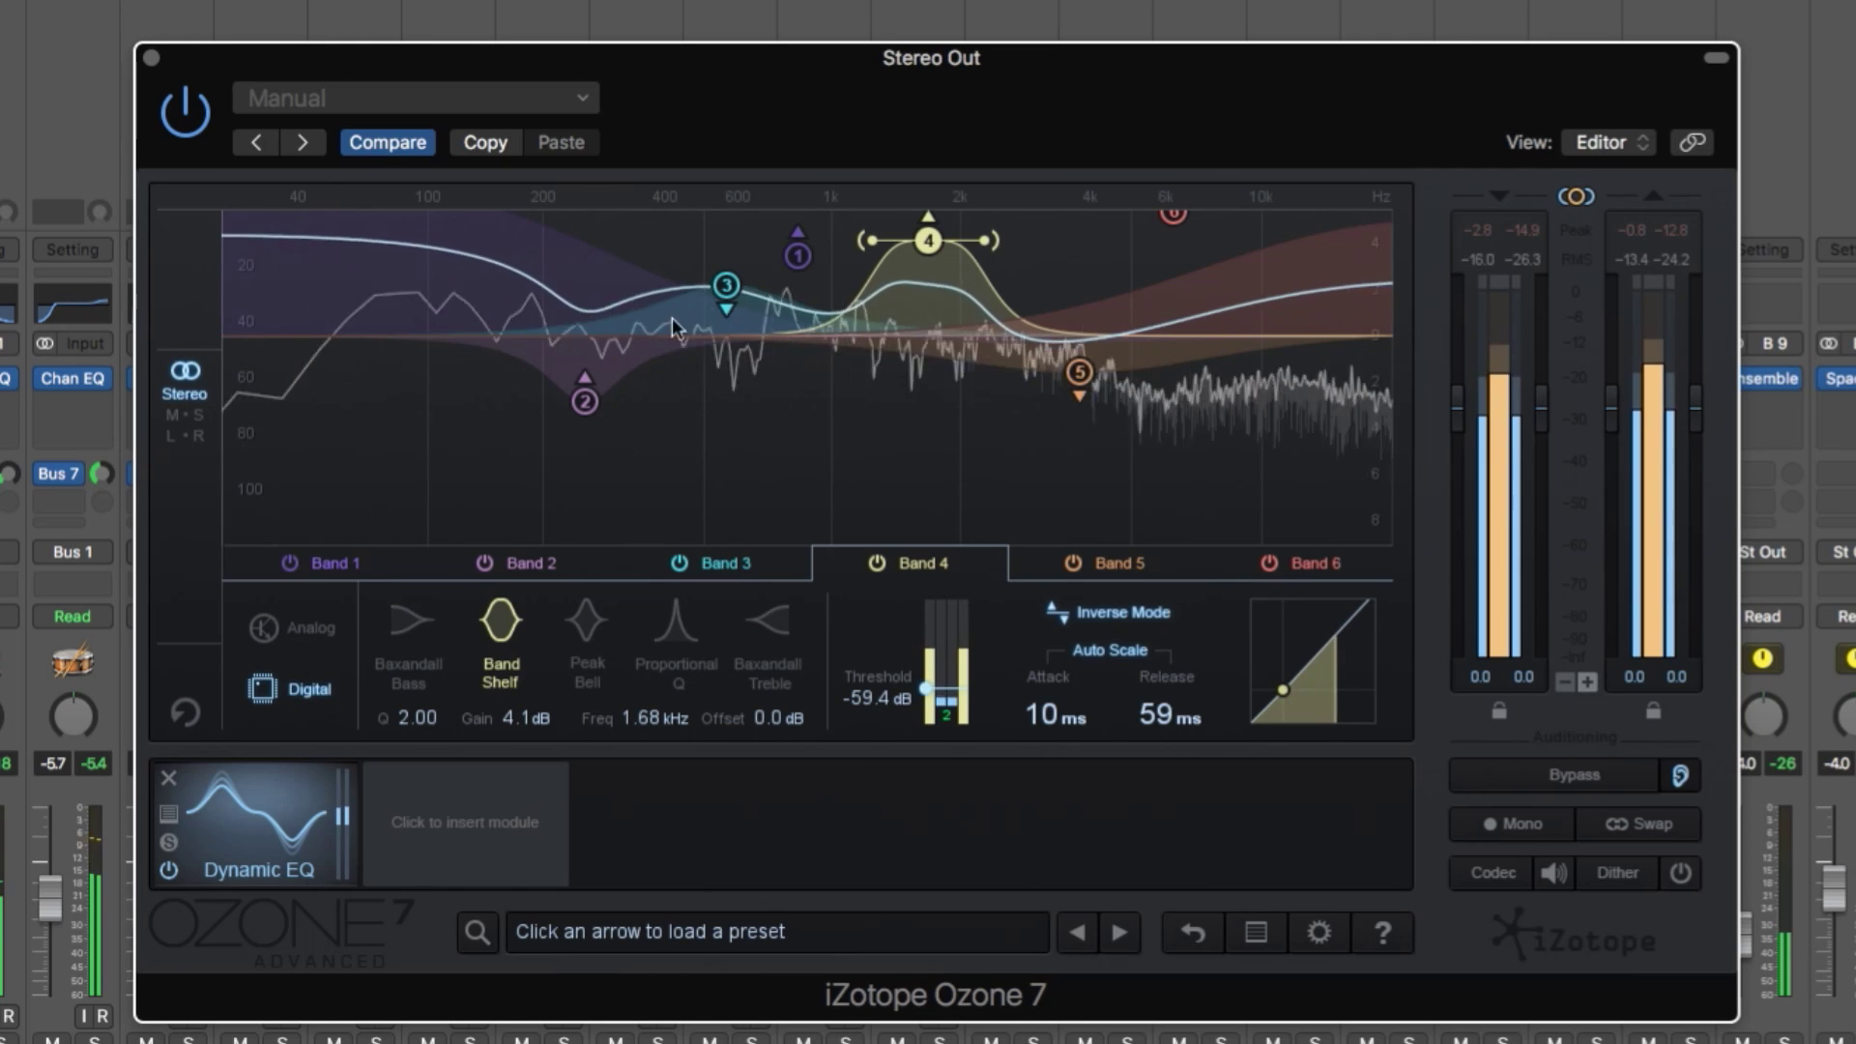
- Nudge Band 1 higher and set Band 6 to 3.83 kHz with a -98.9 dB threshold, comparing against bypass
left_click_drag(798, 256, 805, 262)
left_click(580, 402)
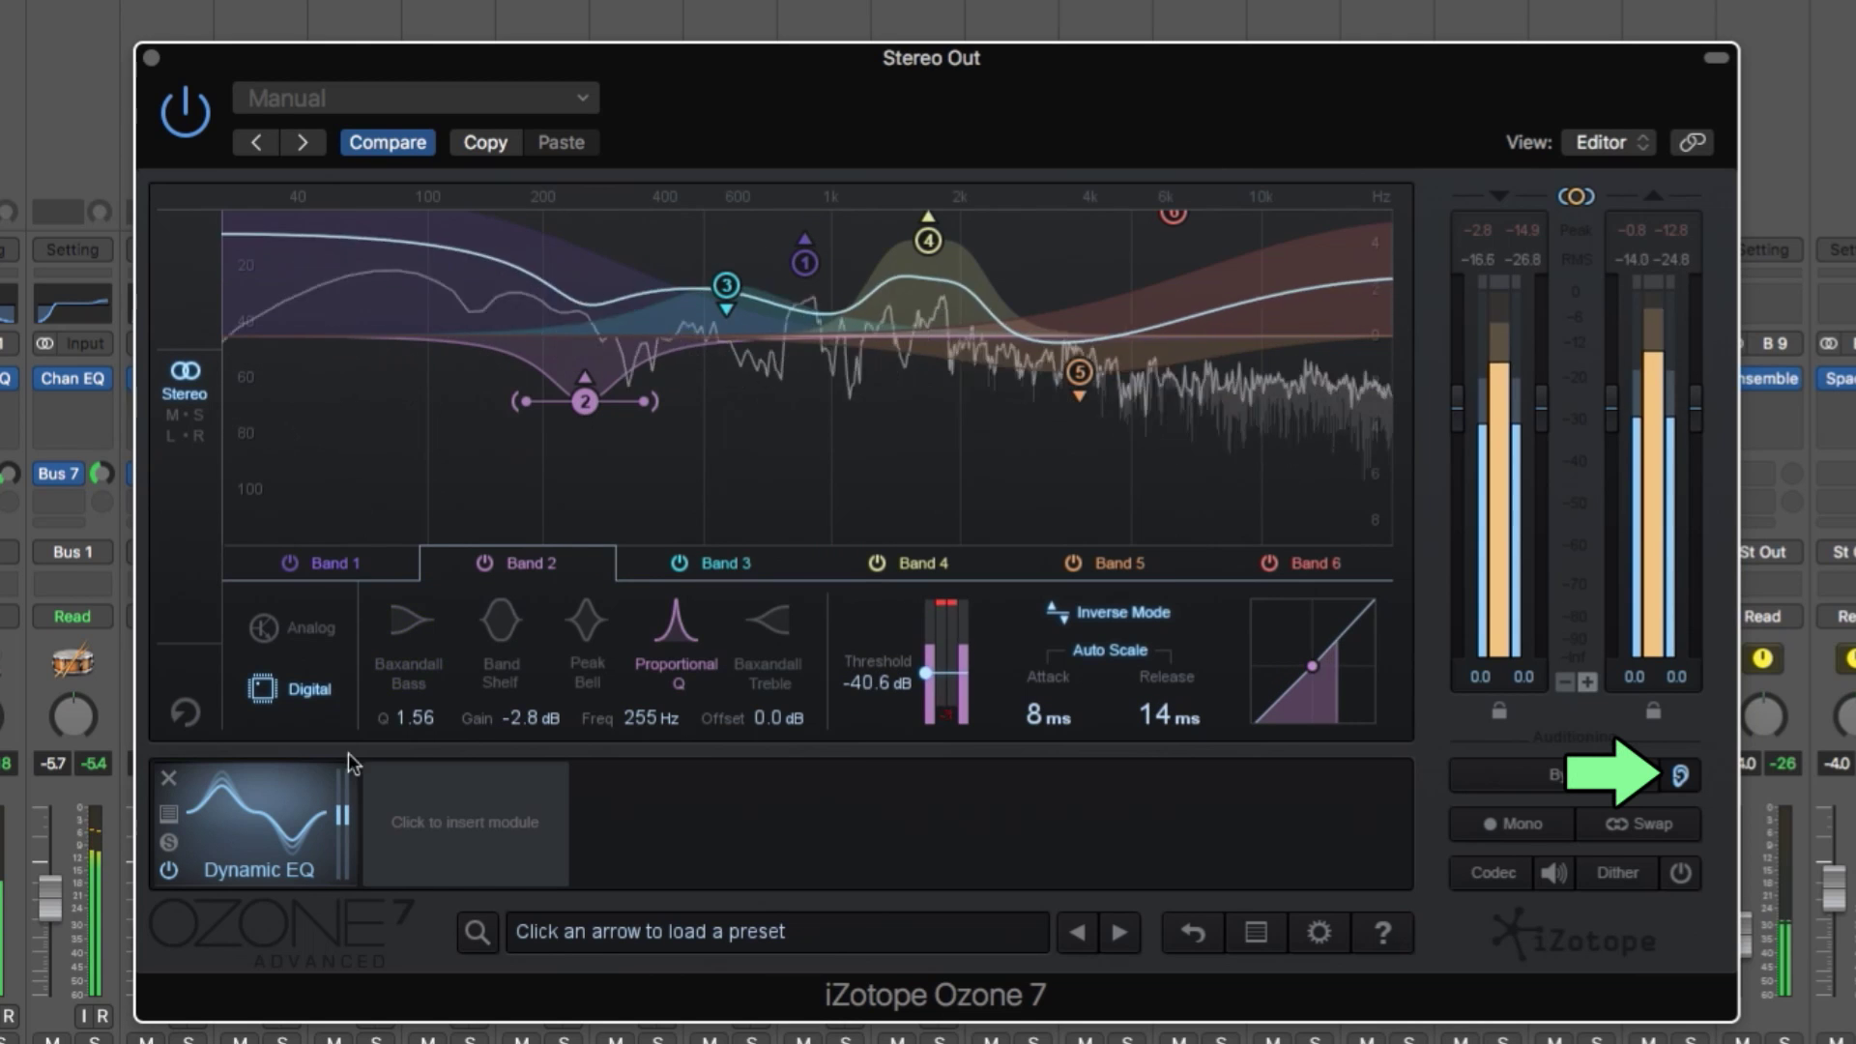
left_click(168, 870)
left_click(168, 870)
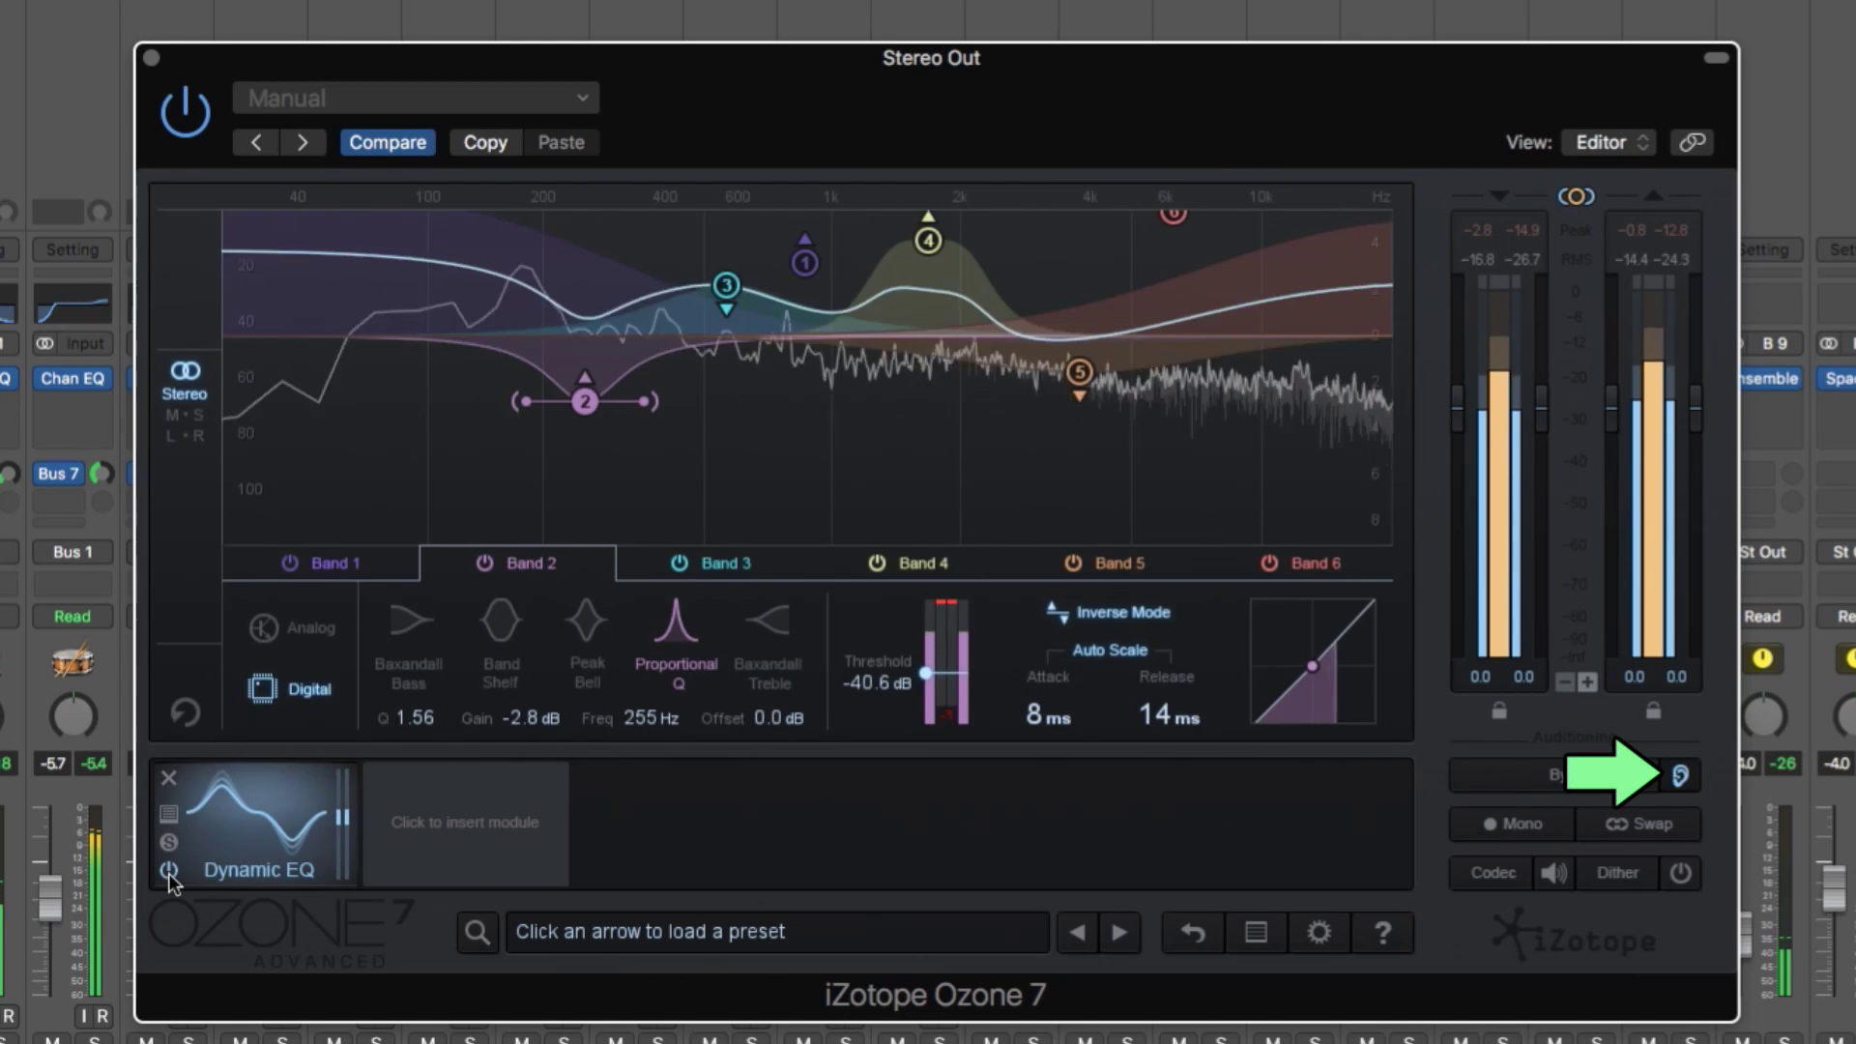
left_click_drag(1166, 217, 1083, 218)
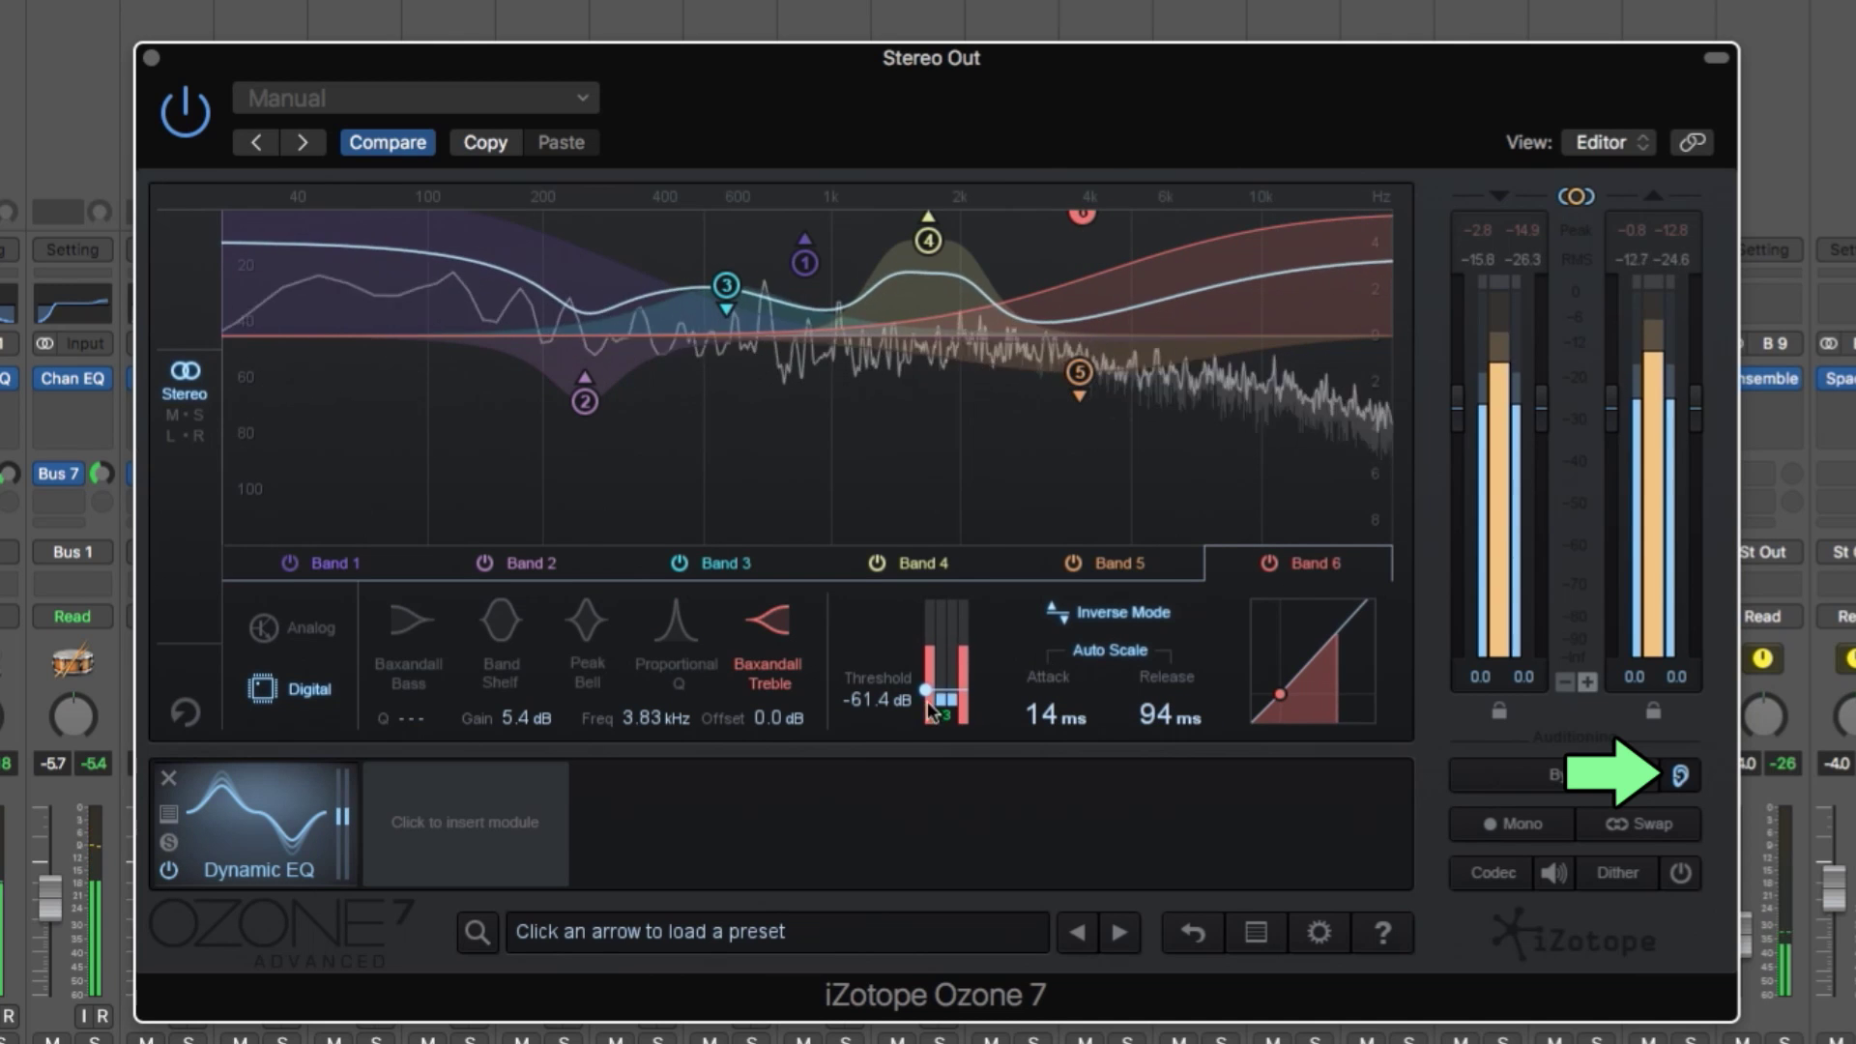
left_click_drag(928, 703, 928, 723)
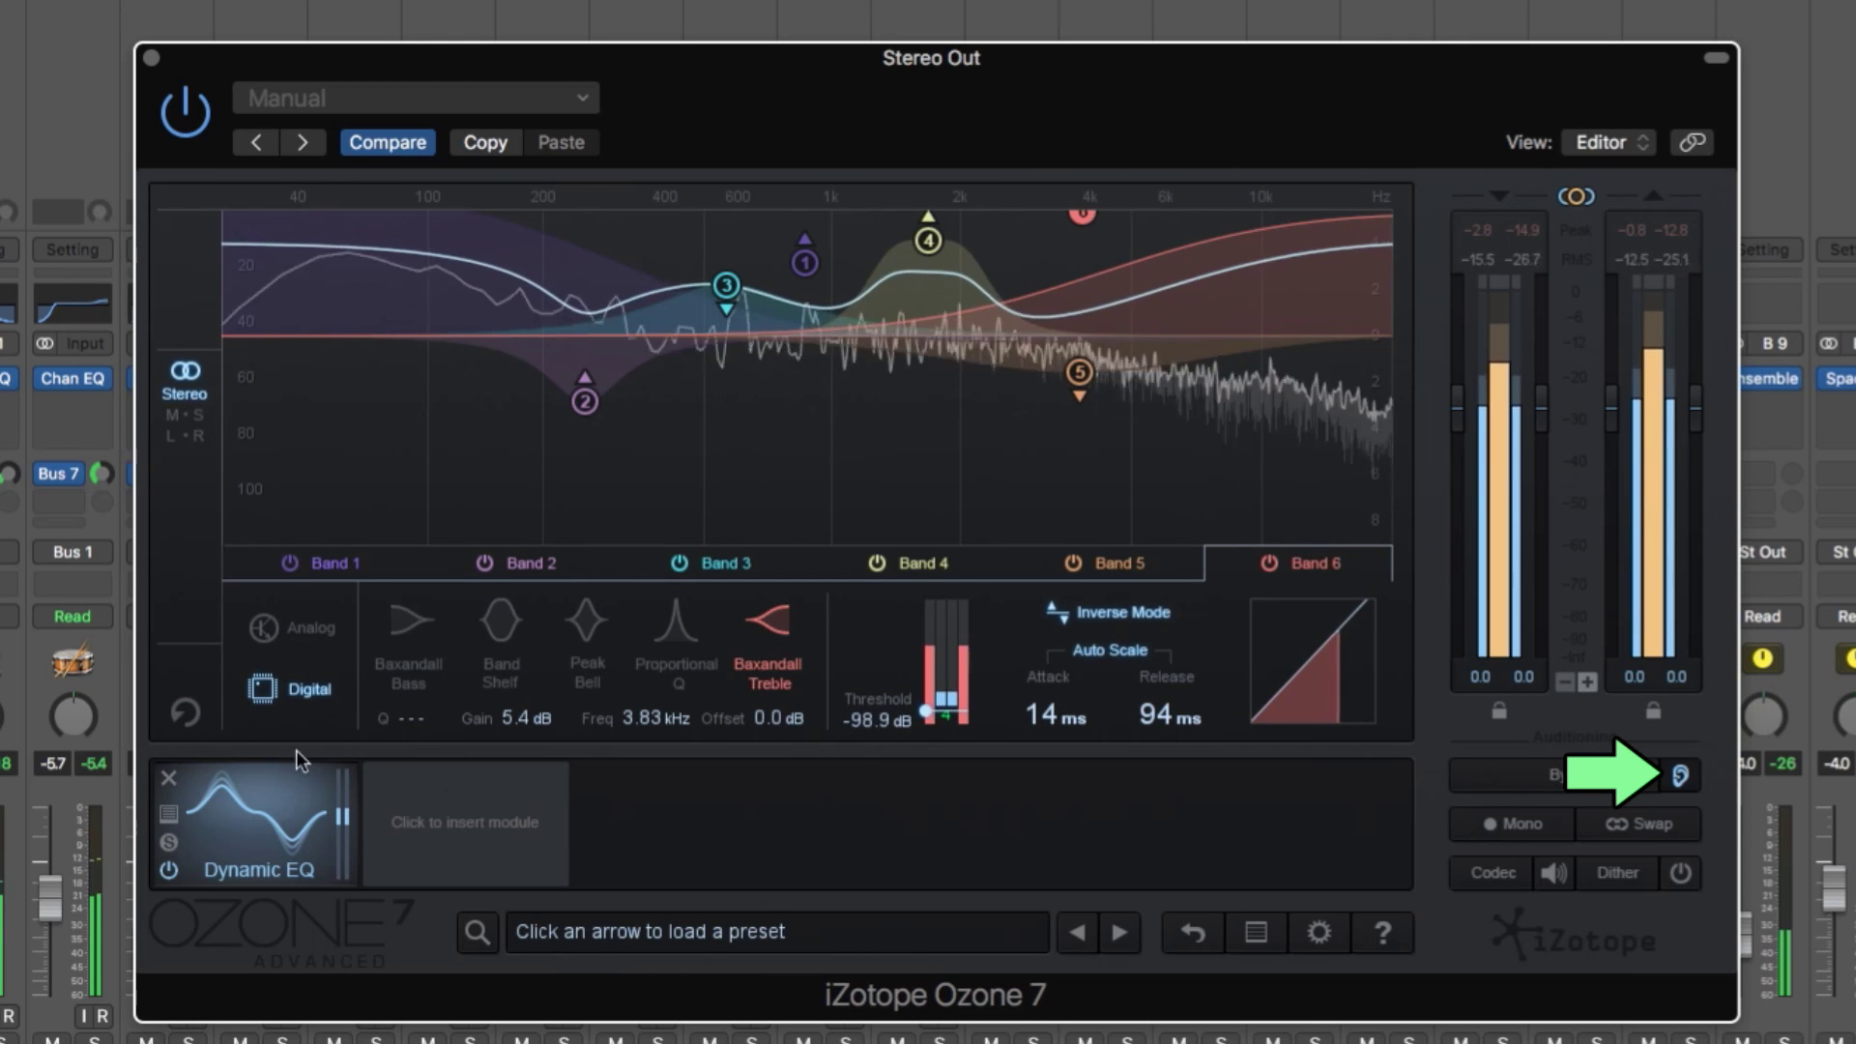
left_click(170, 871)
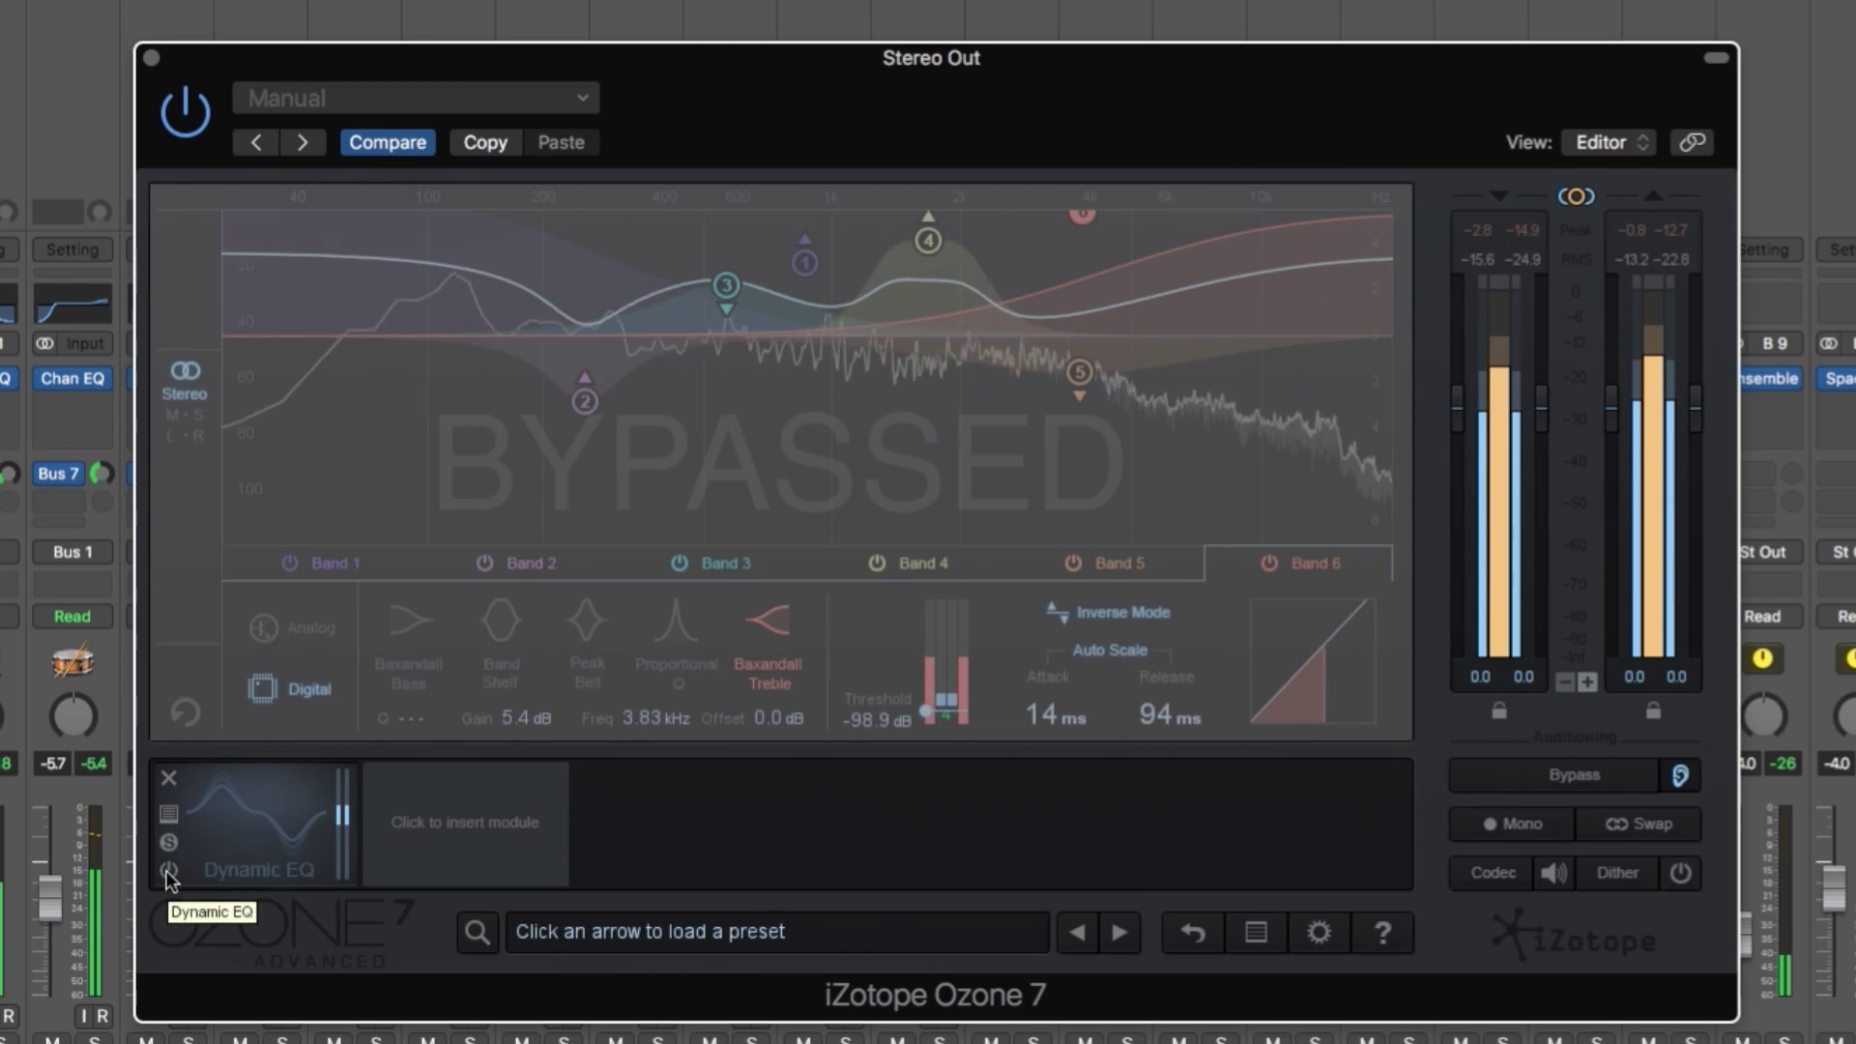
left_click(169, 872)
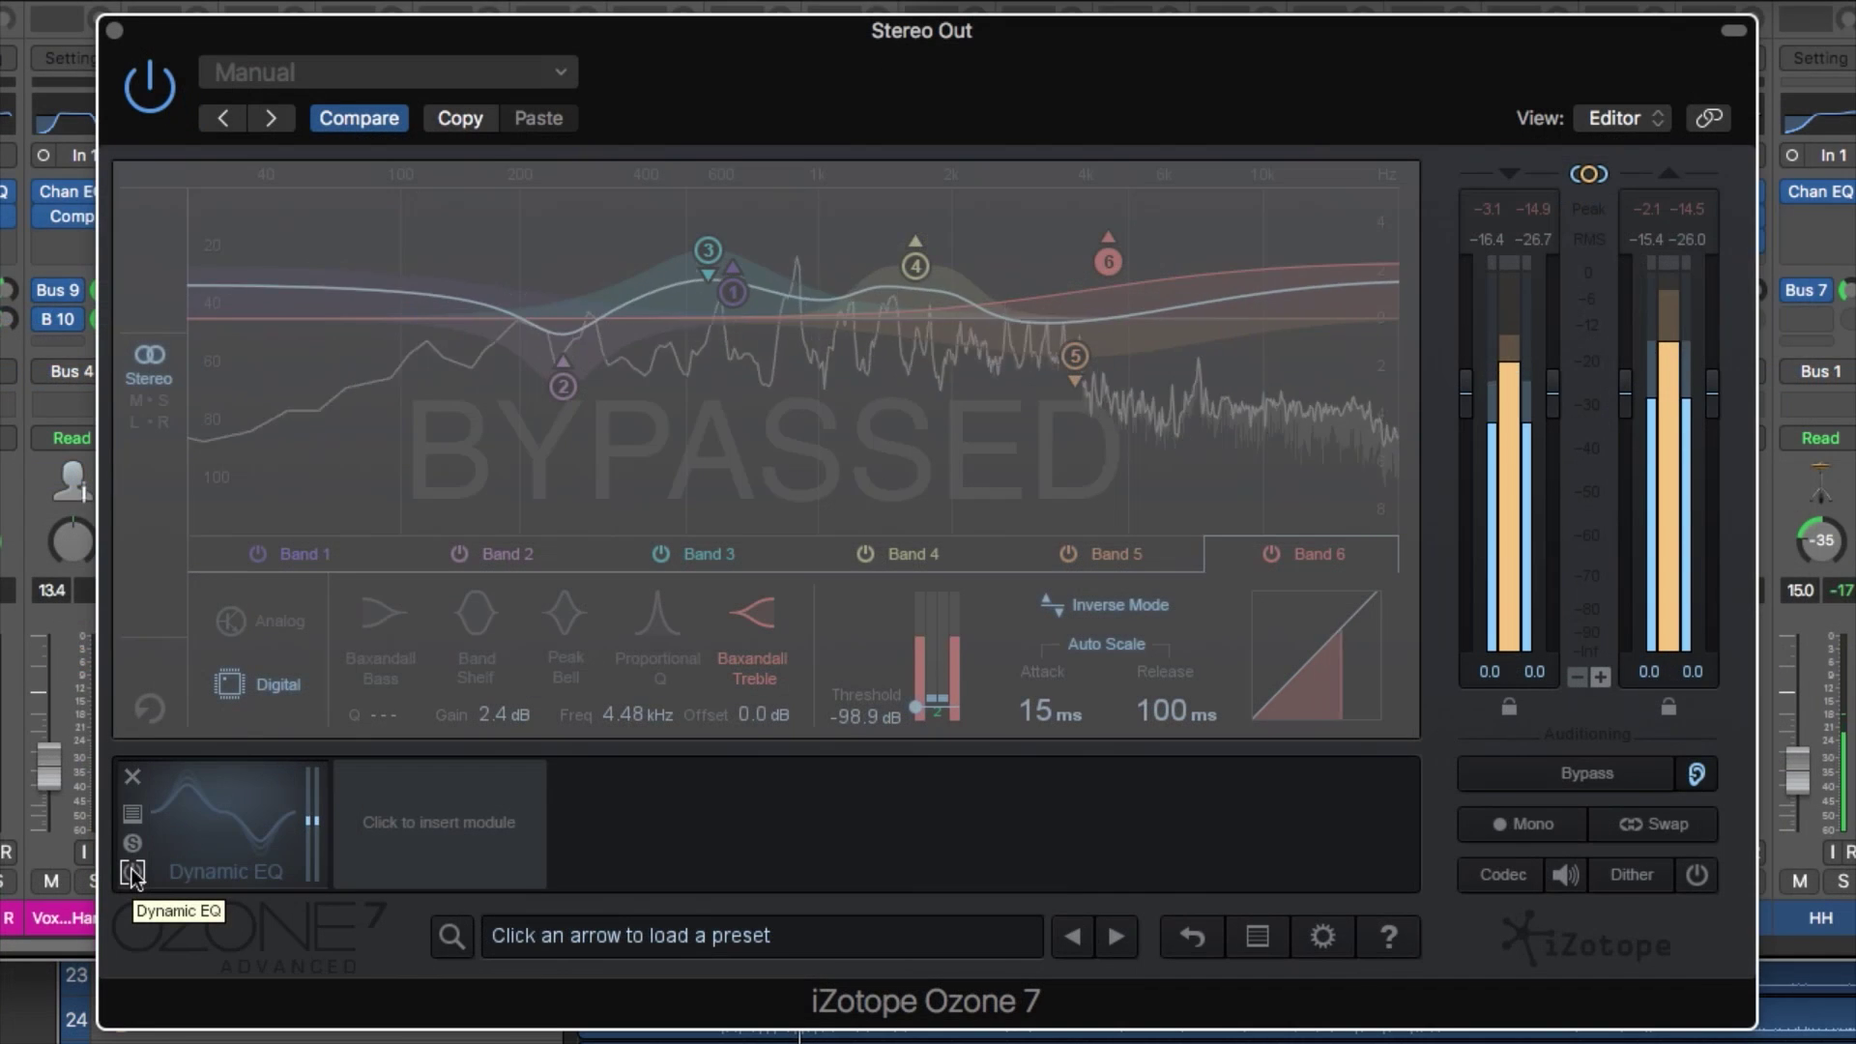
- Re-enable the Dynamic EQ and boost Band 1 around 860 Hz, checking it against bypass
left_click(132, 873)
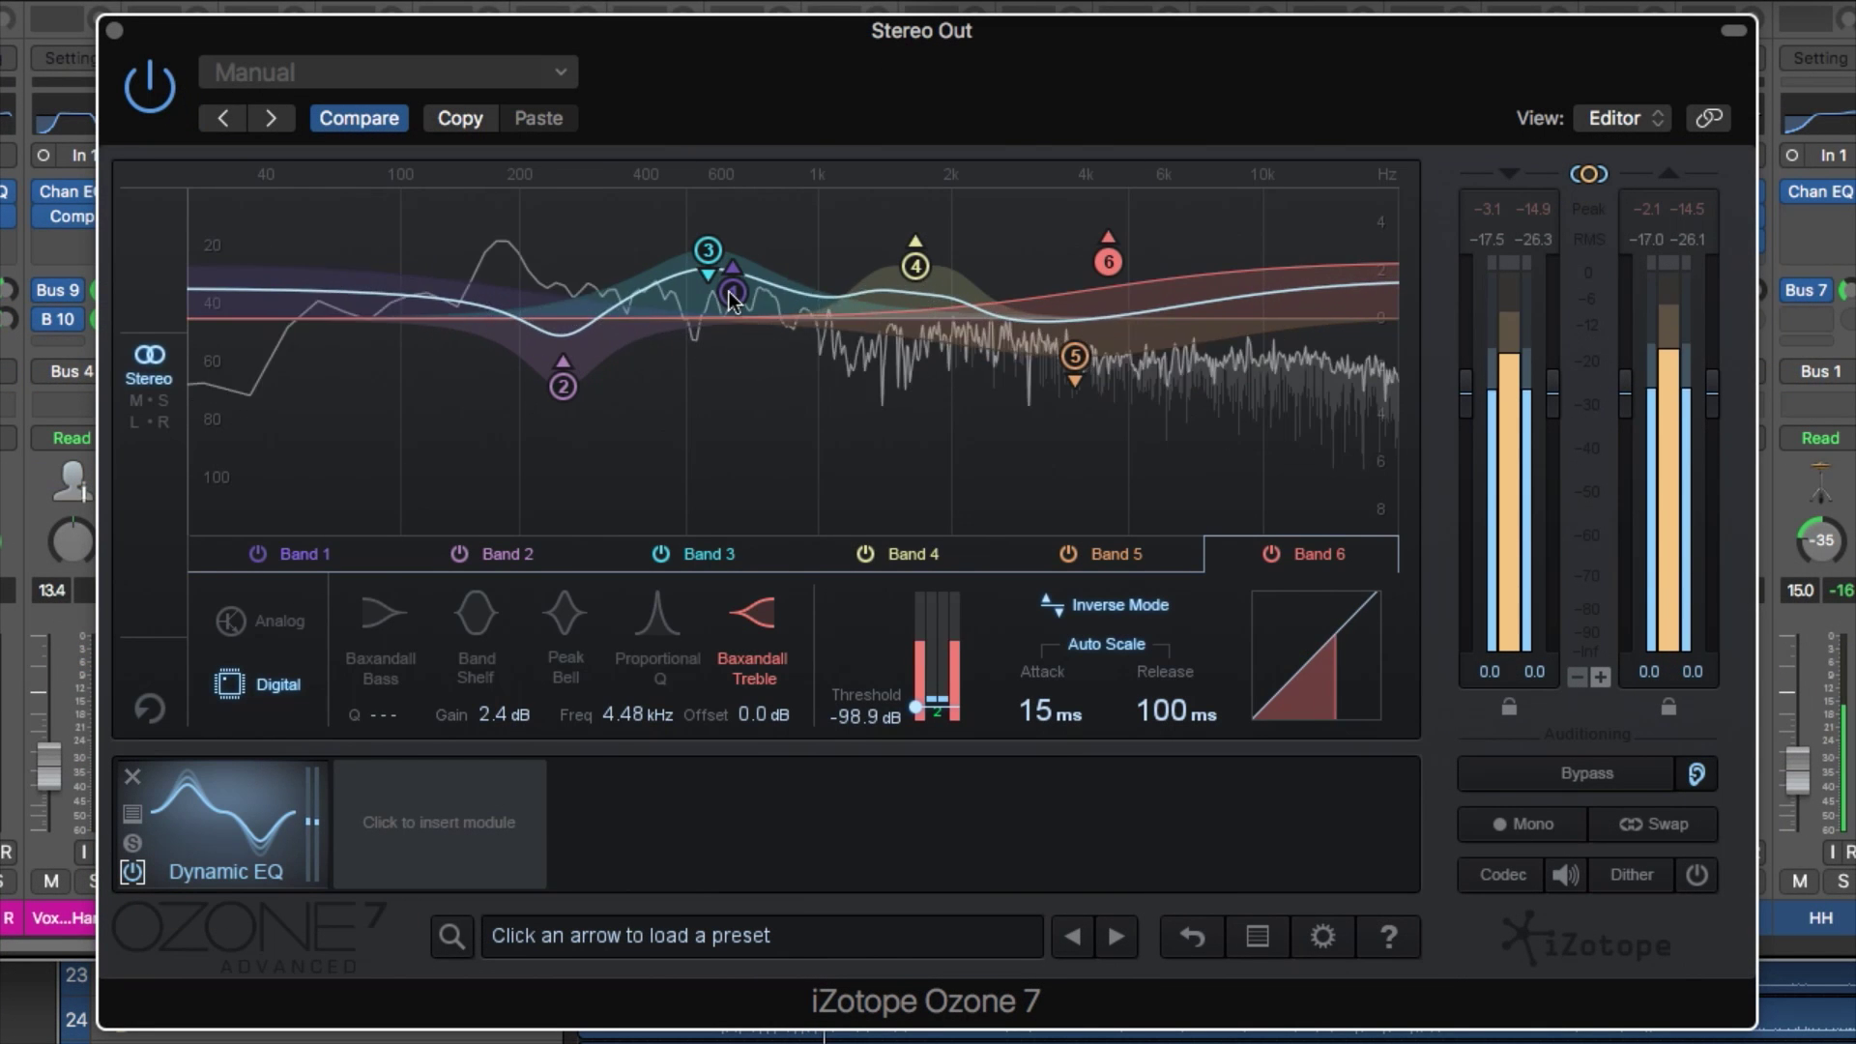
left_click_drag(730, 291, 789, 216)
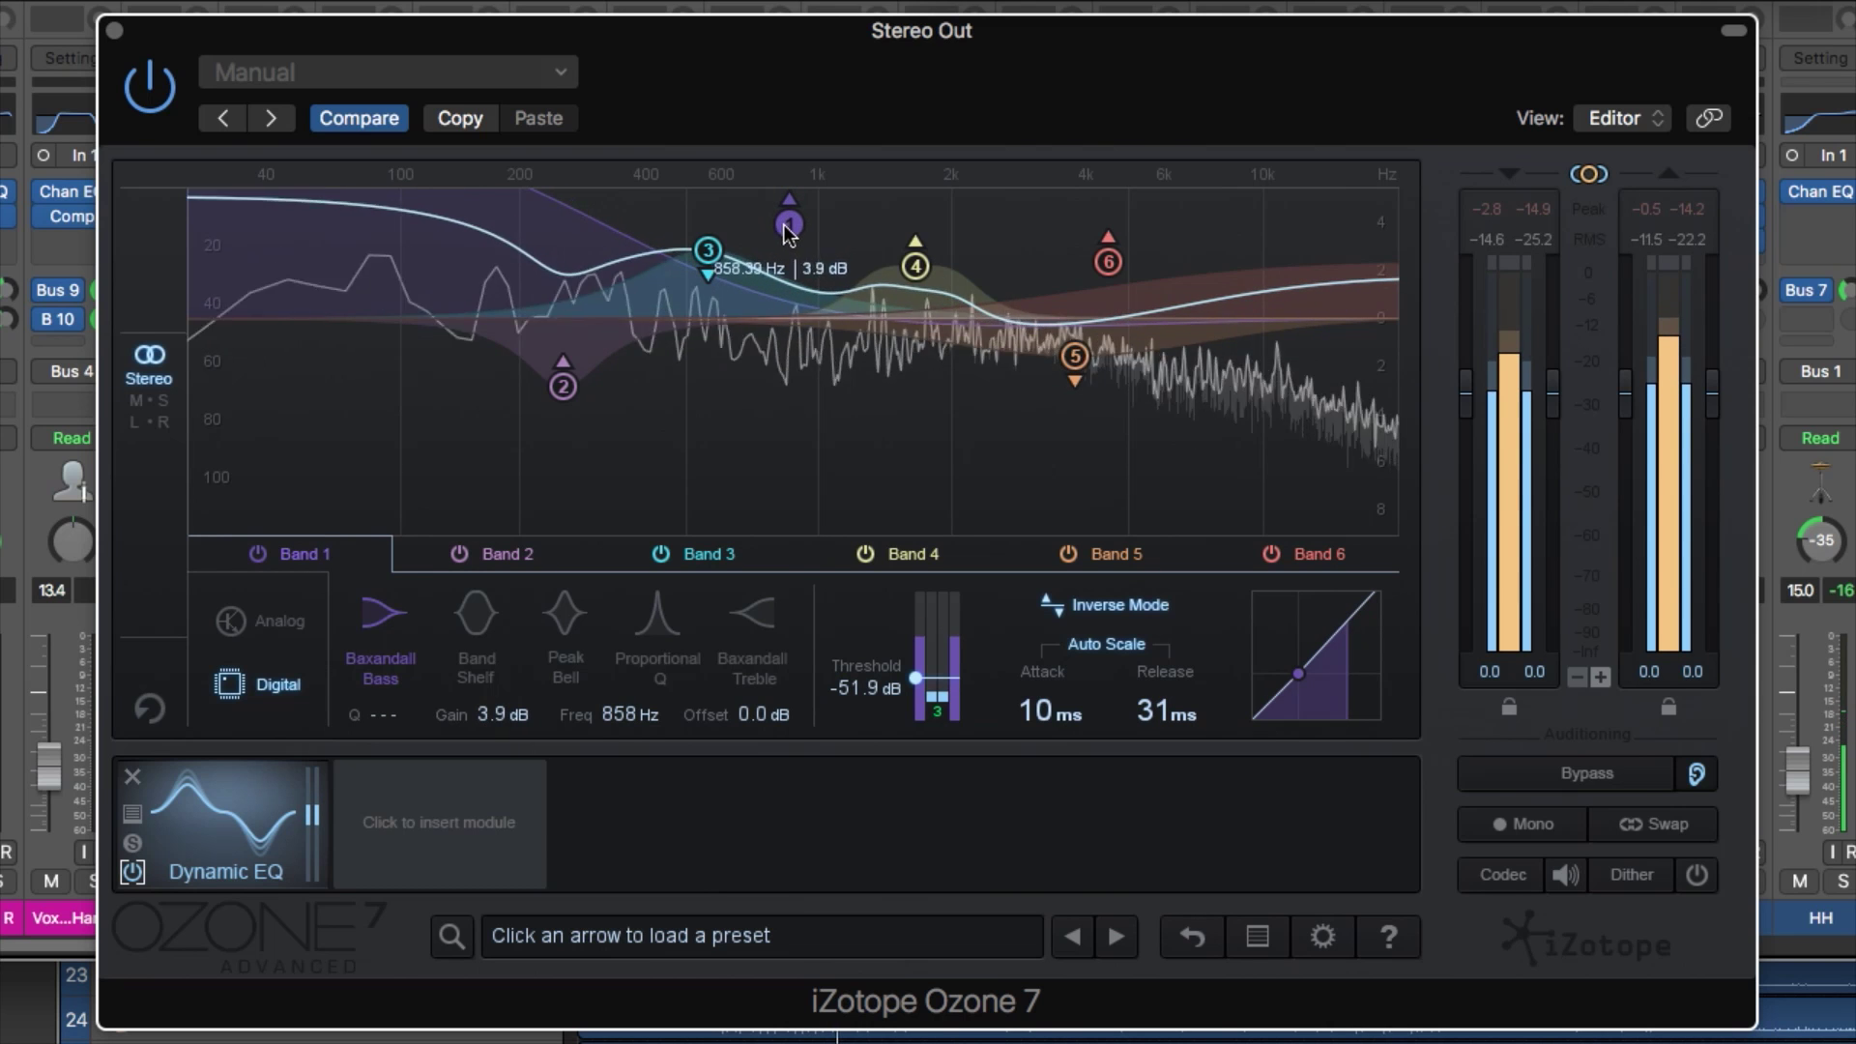
left_click(132, 873)
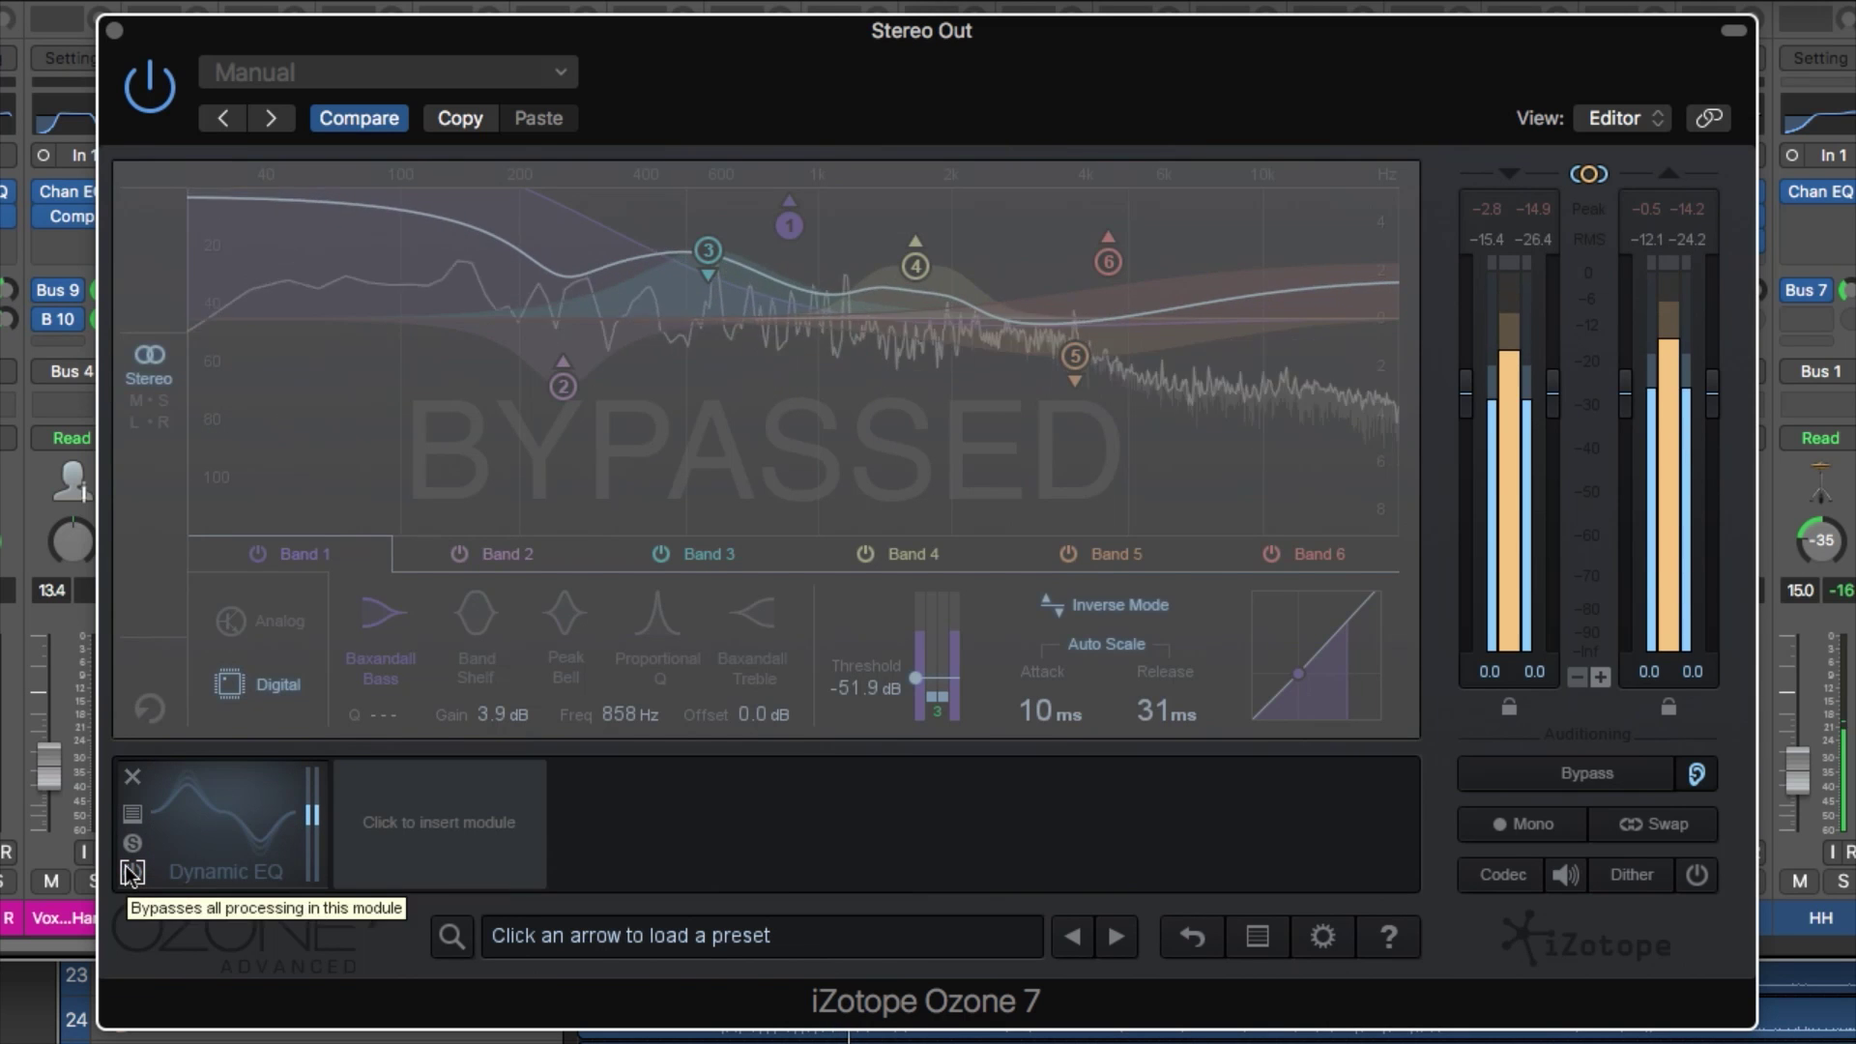
left_click(133, 873)
- Change Band 3 to a narrower Band Shelf and audition the mix with and without it
left_click(709, 251)
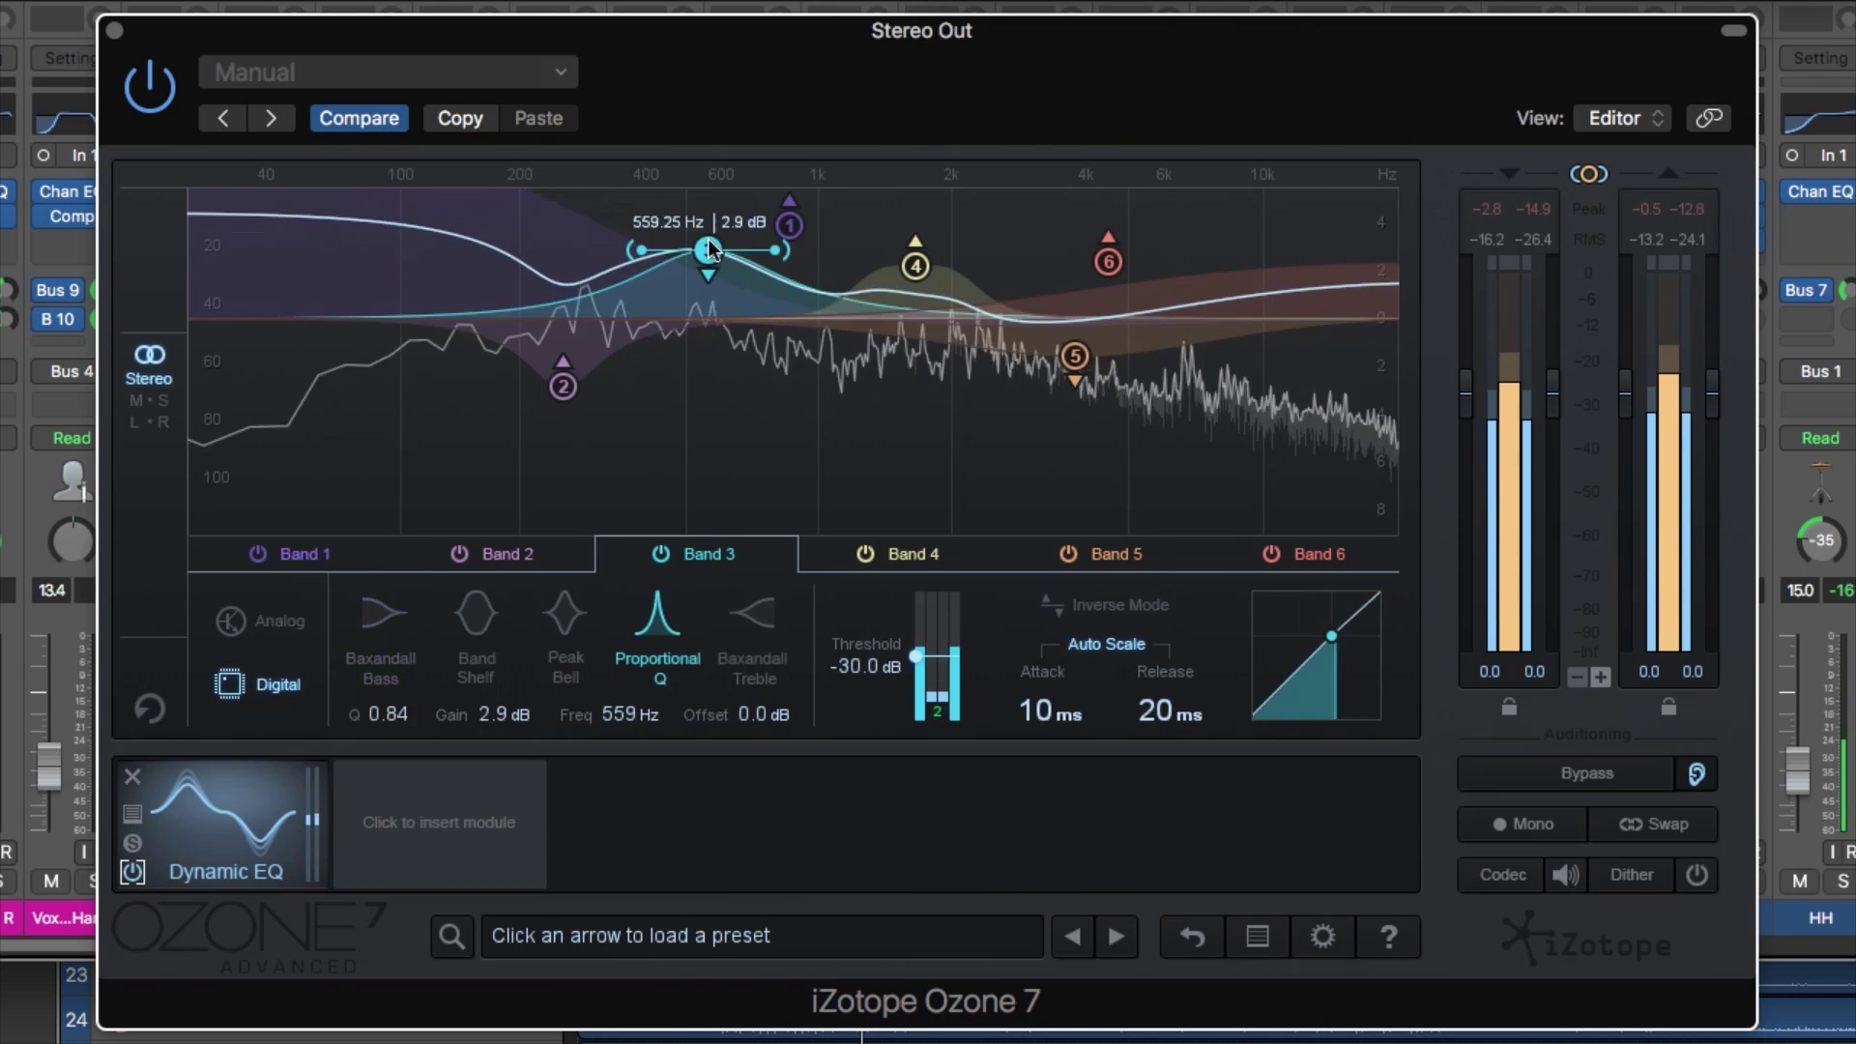
left_click(489, 628)
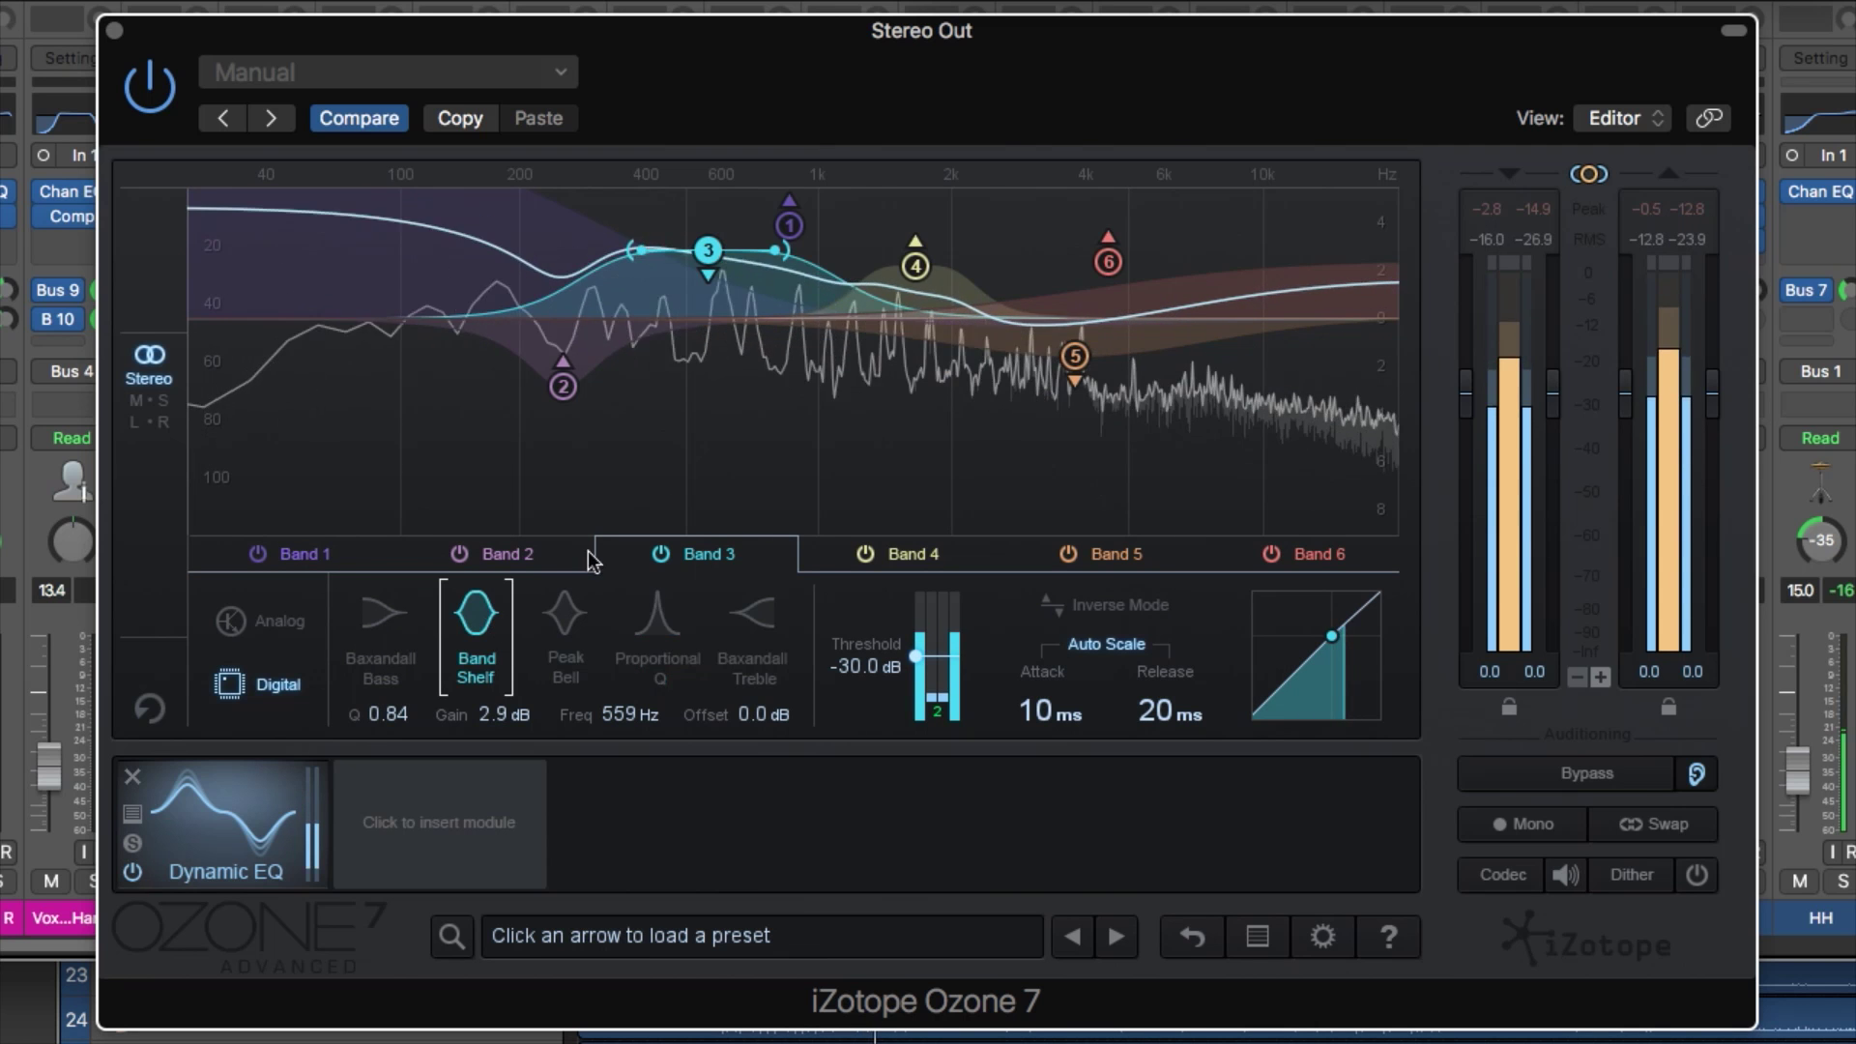
left_click_drag(779, 259, 770, 265)
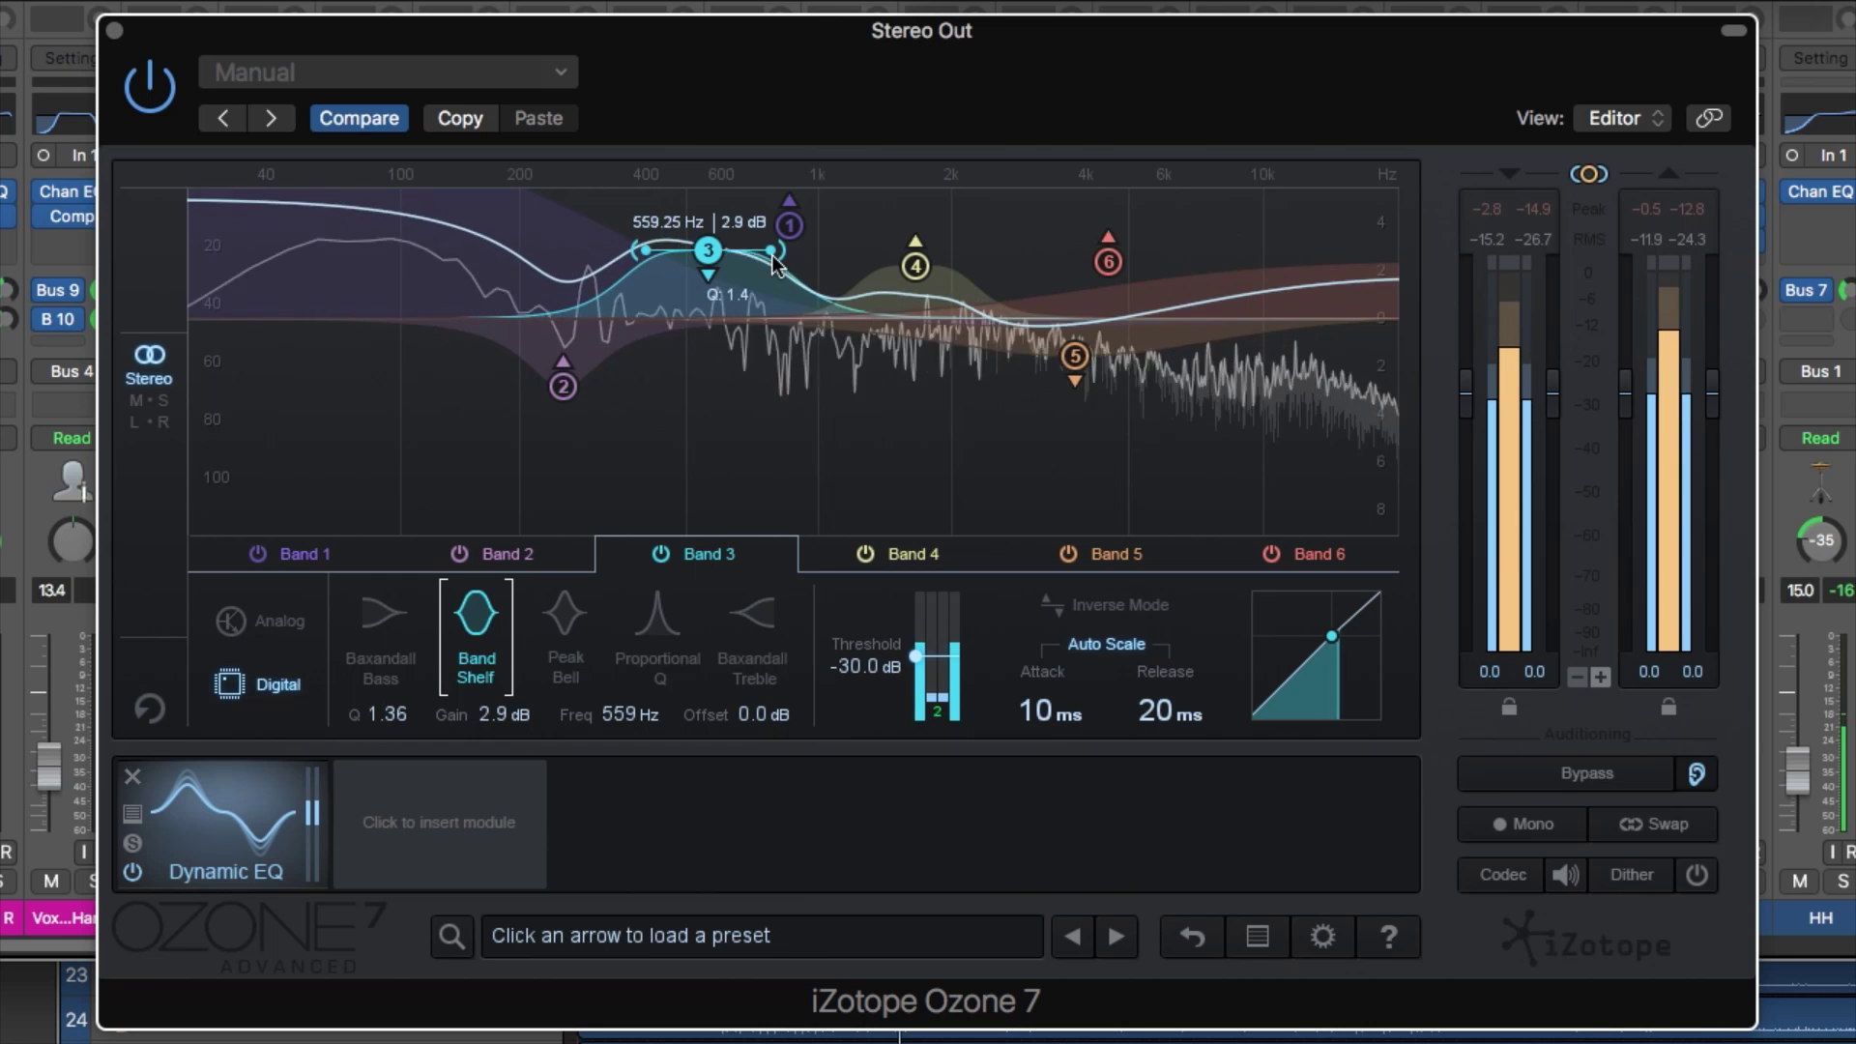
left_click(661, 555)
left_click(660, 555)
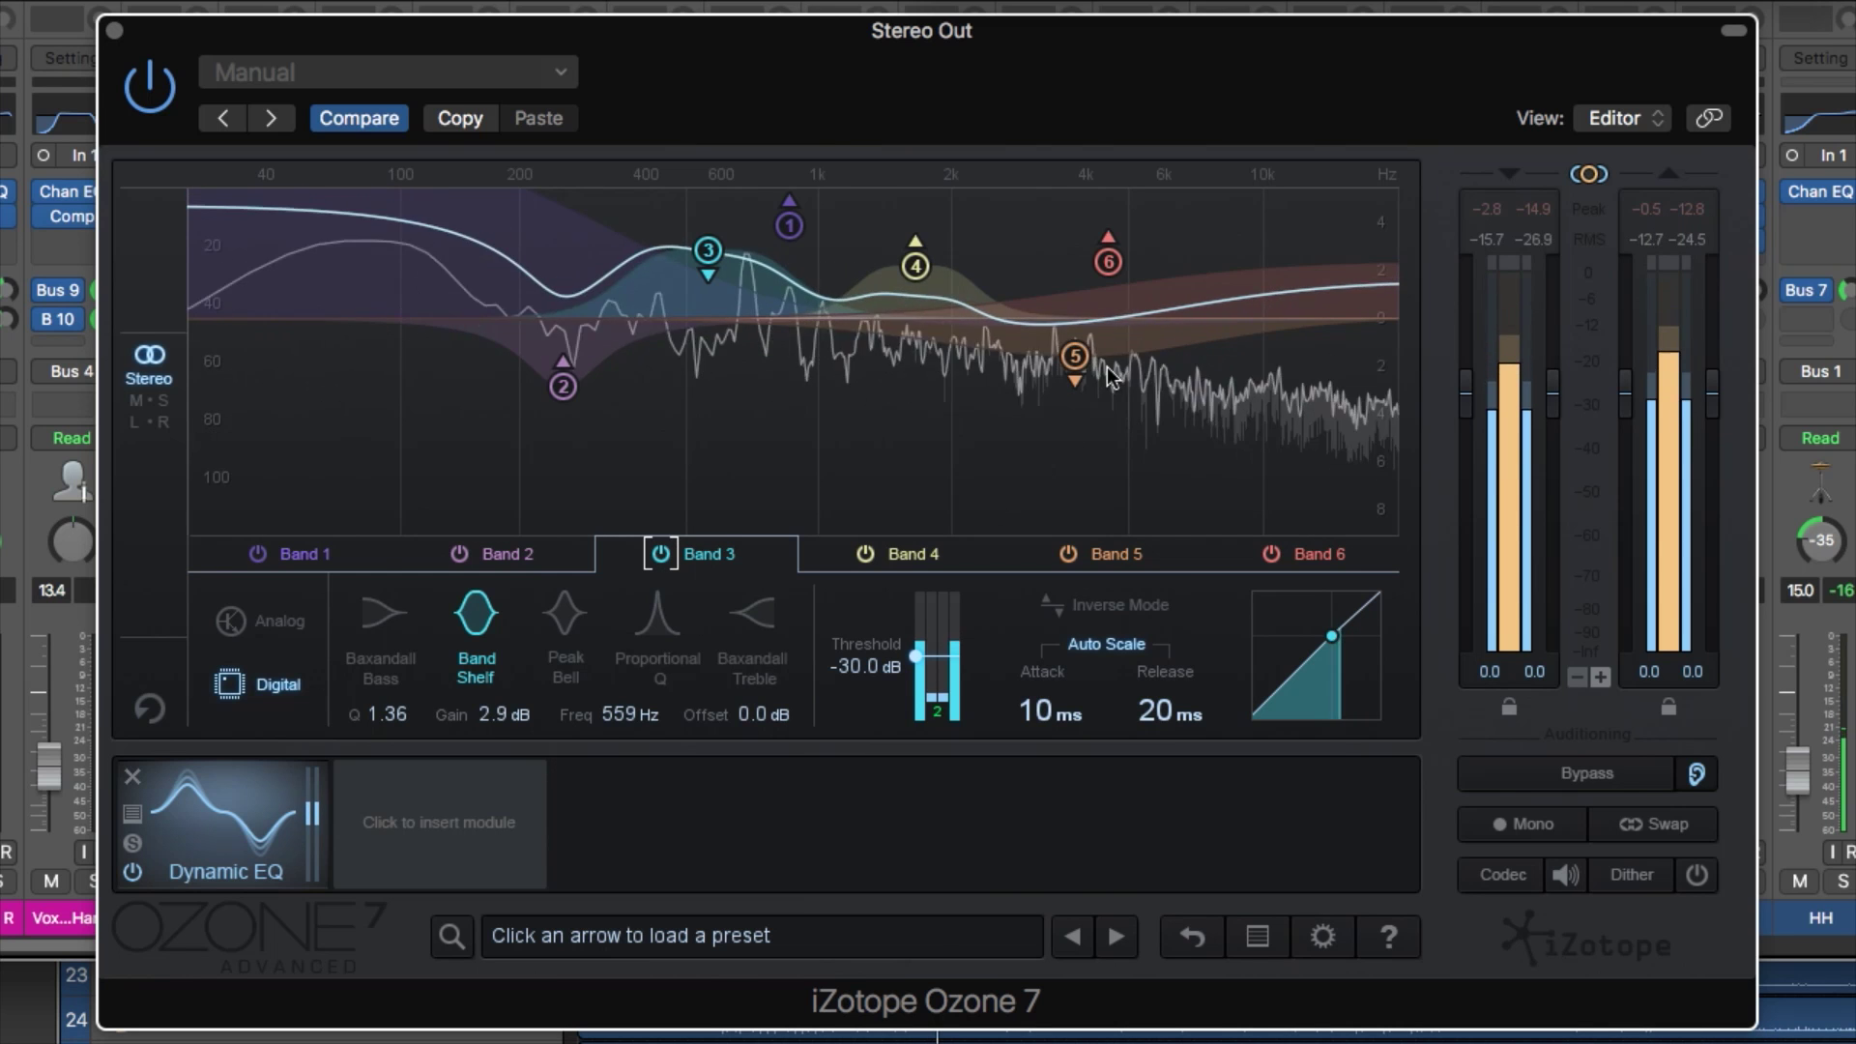
- Move Band 6's treble shelf down to 3.04 kHz at 4.7 dB and compare against bypass
left_click_drag(1108, 261, 1041, 216)
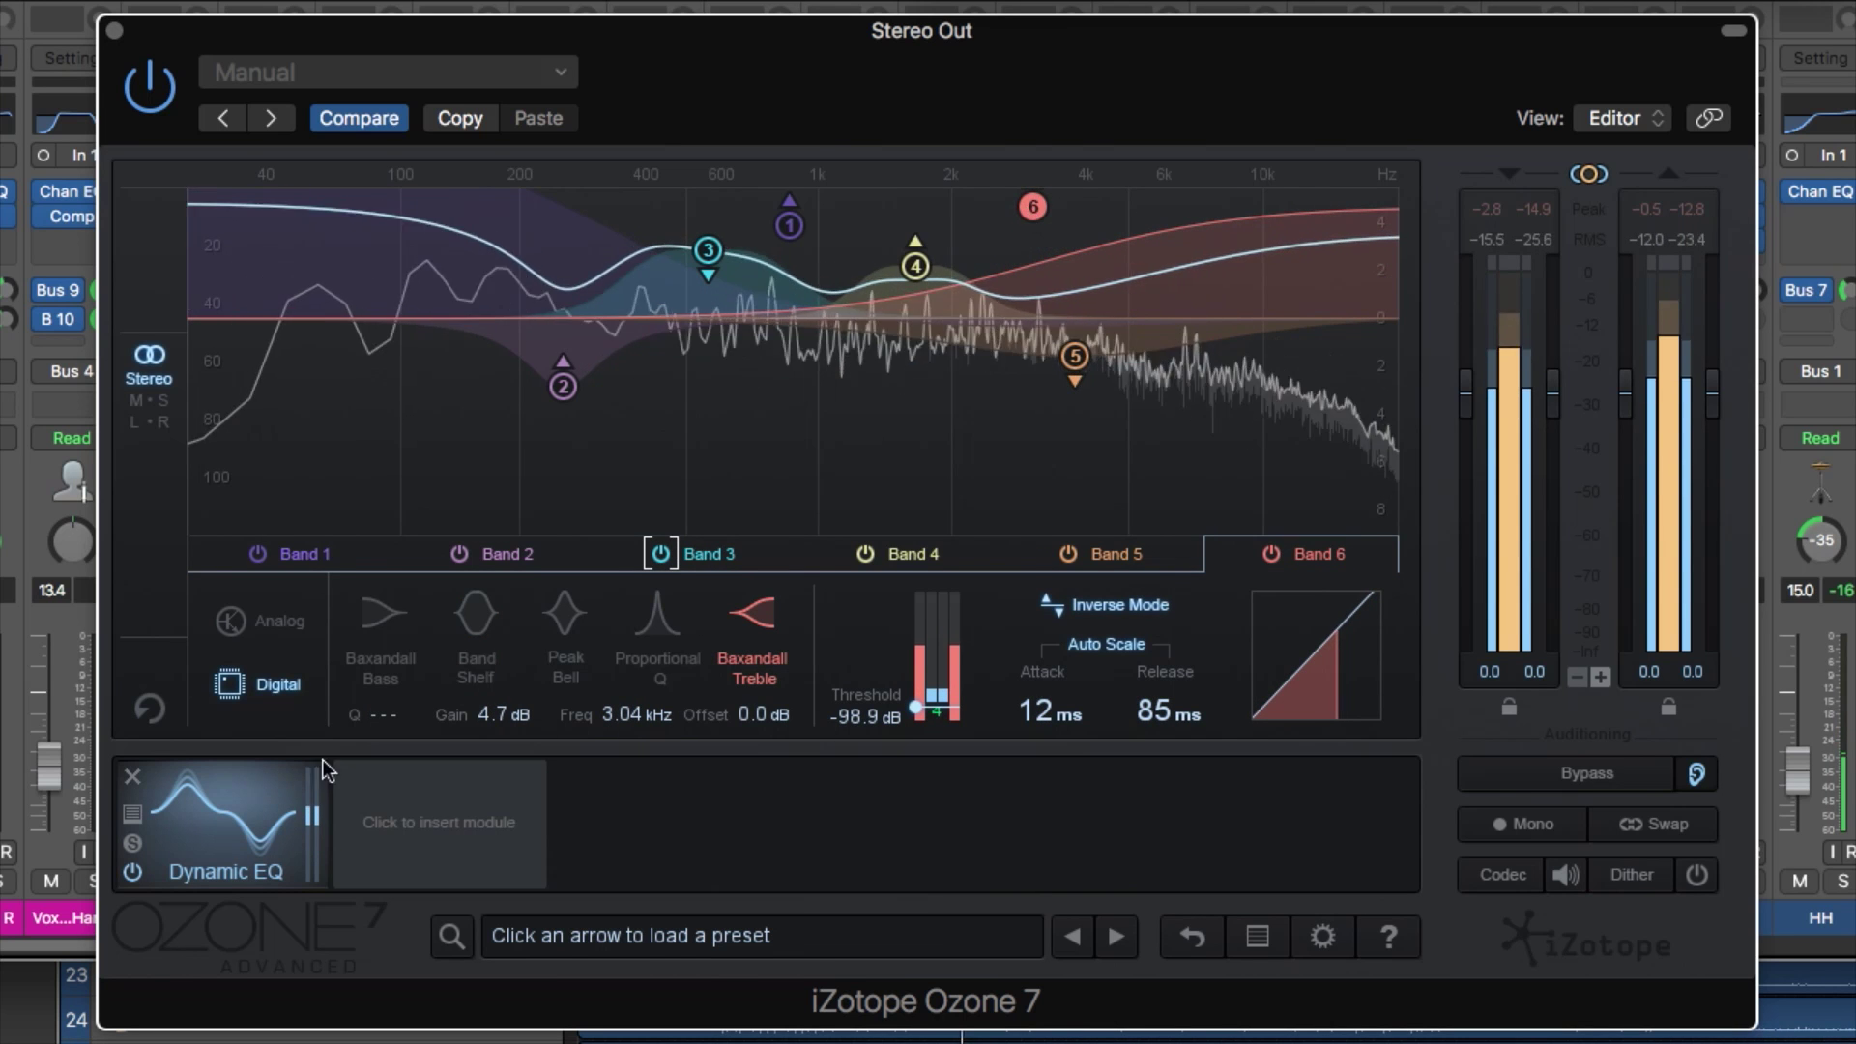
left_click(132, 874)
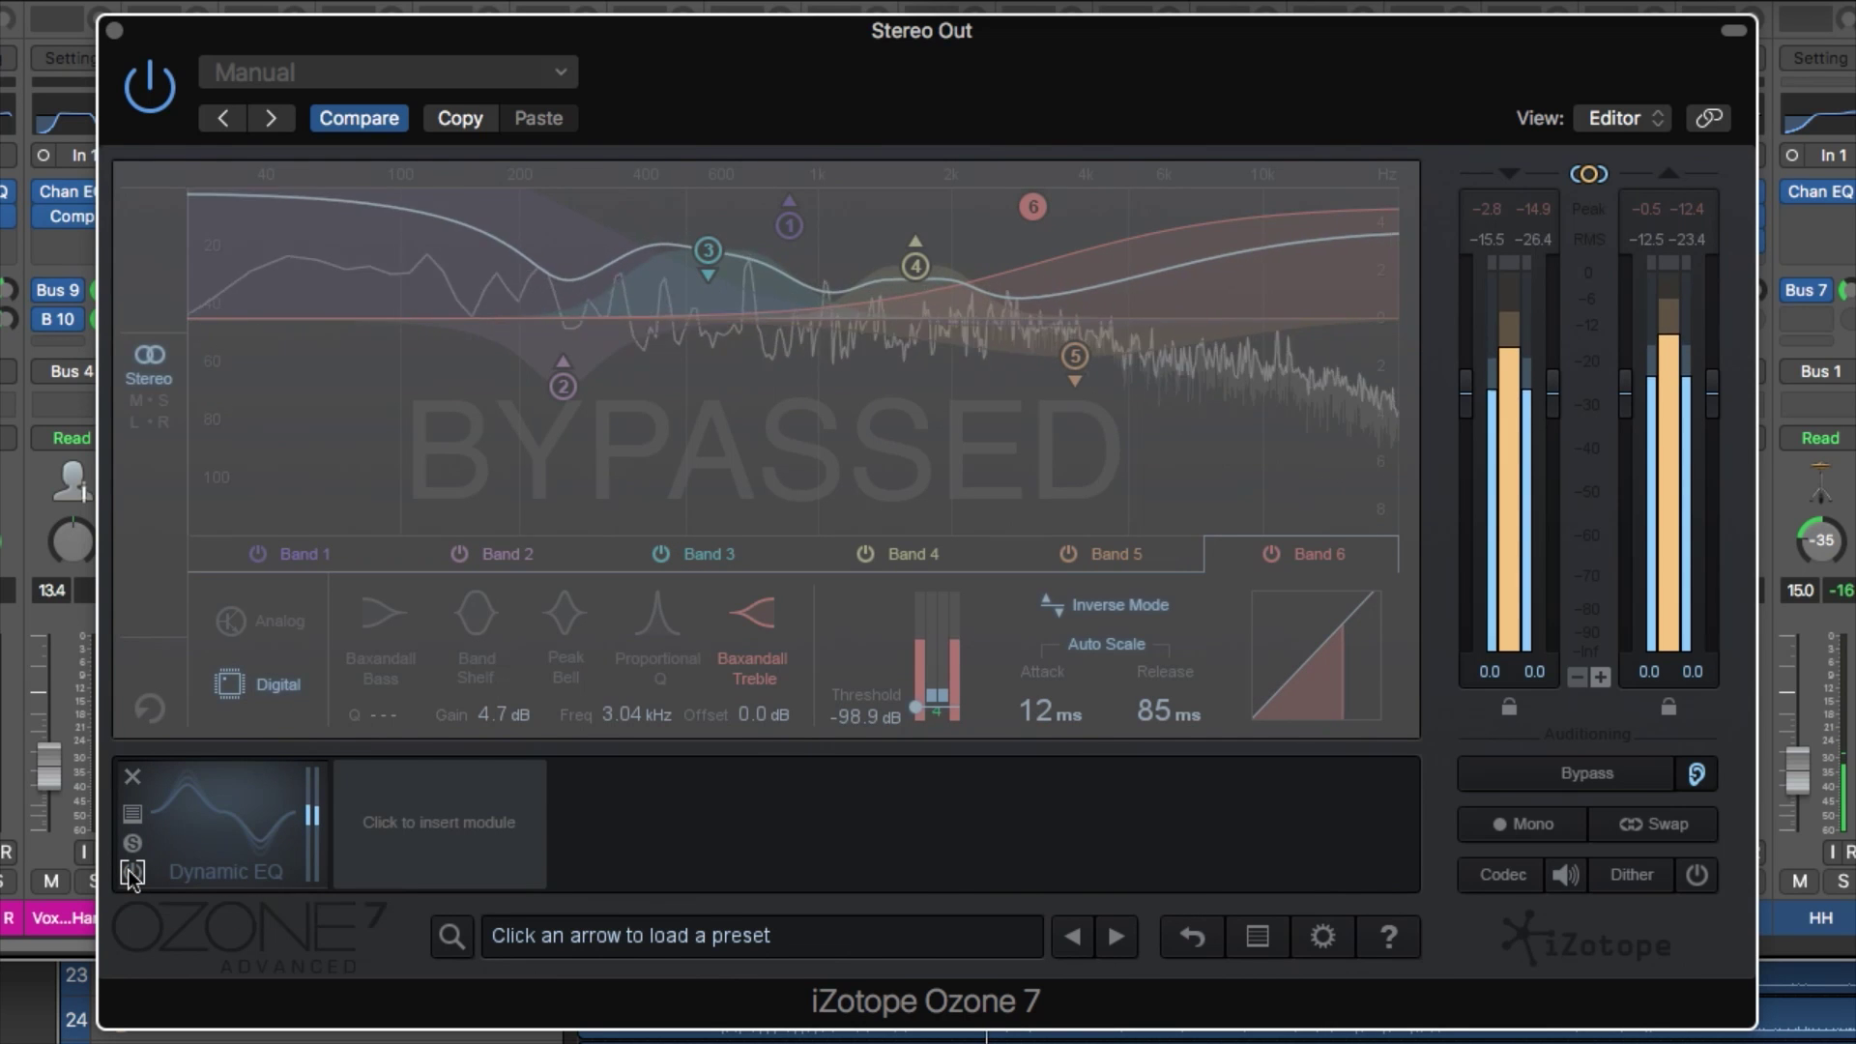
left_click(133, 874)
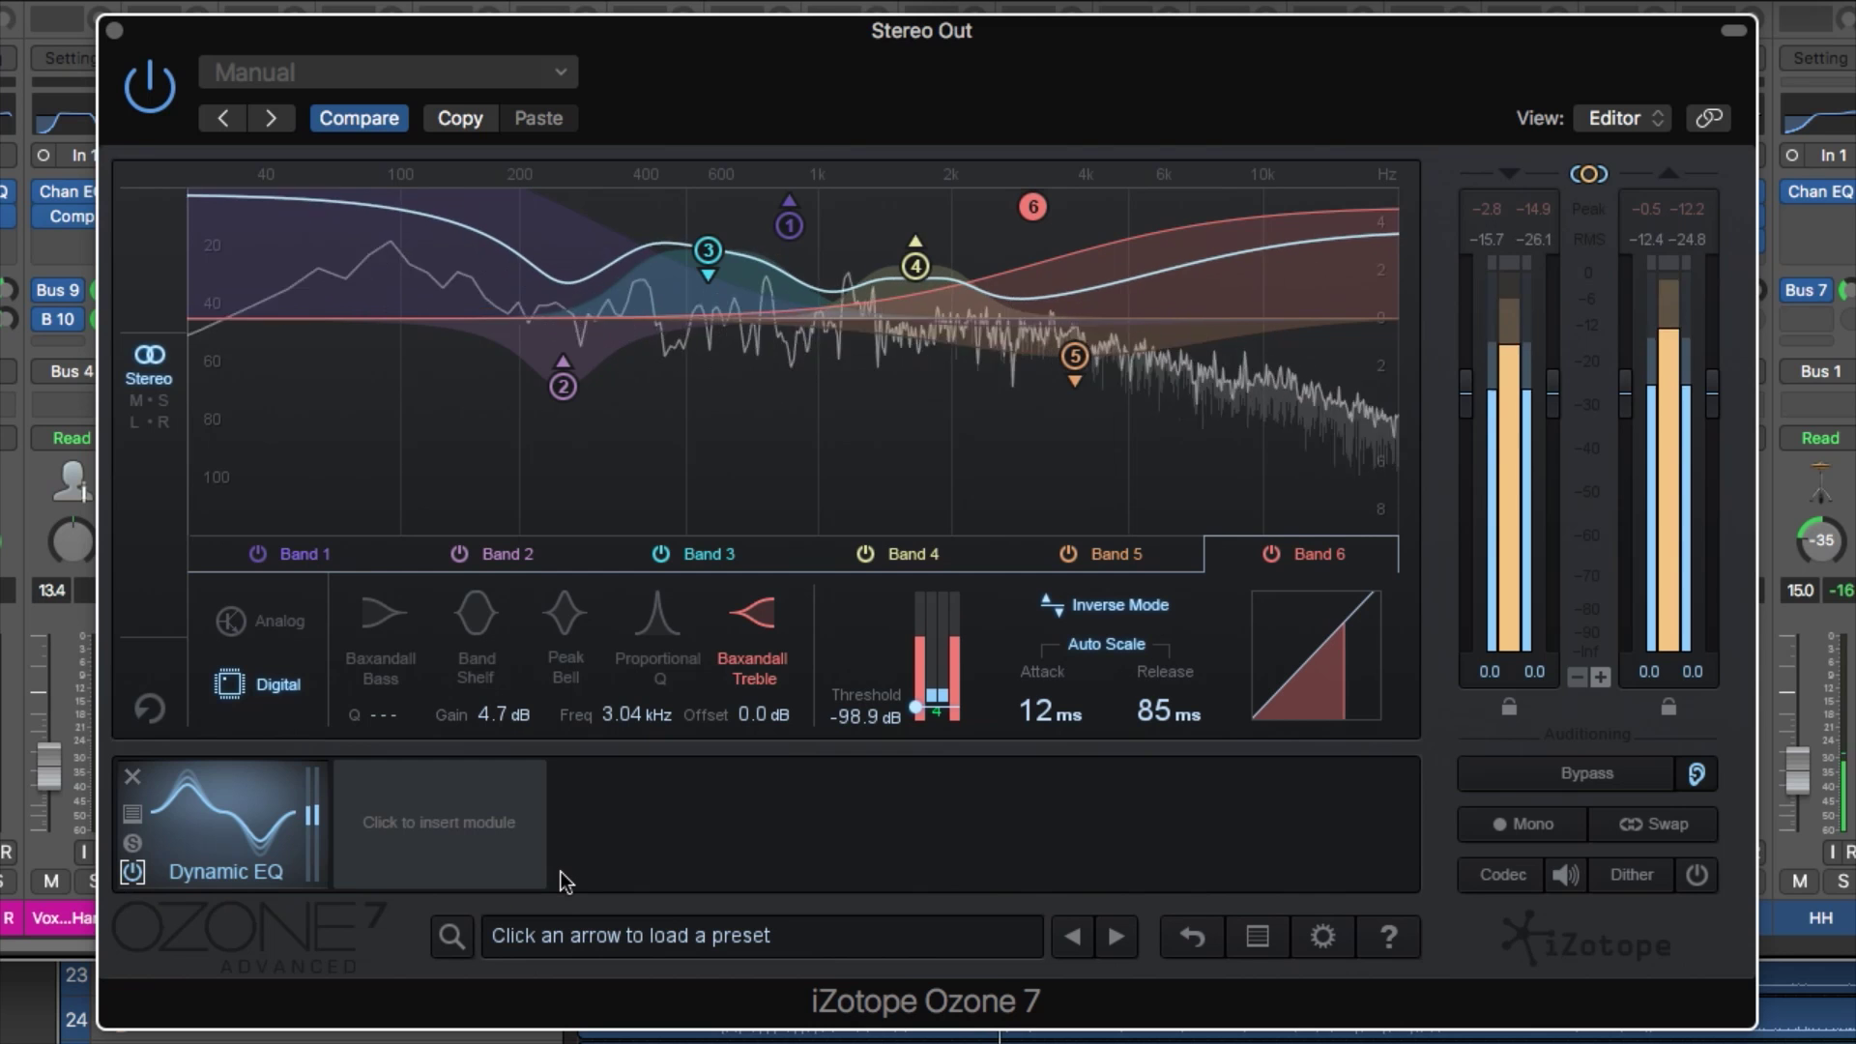
- Switch to Mid/Side, move side Band 1 to about 250 Hz and raise side Band 6's treble boost
left_click(147, 401)
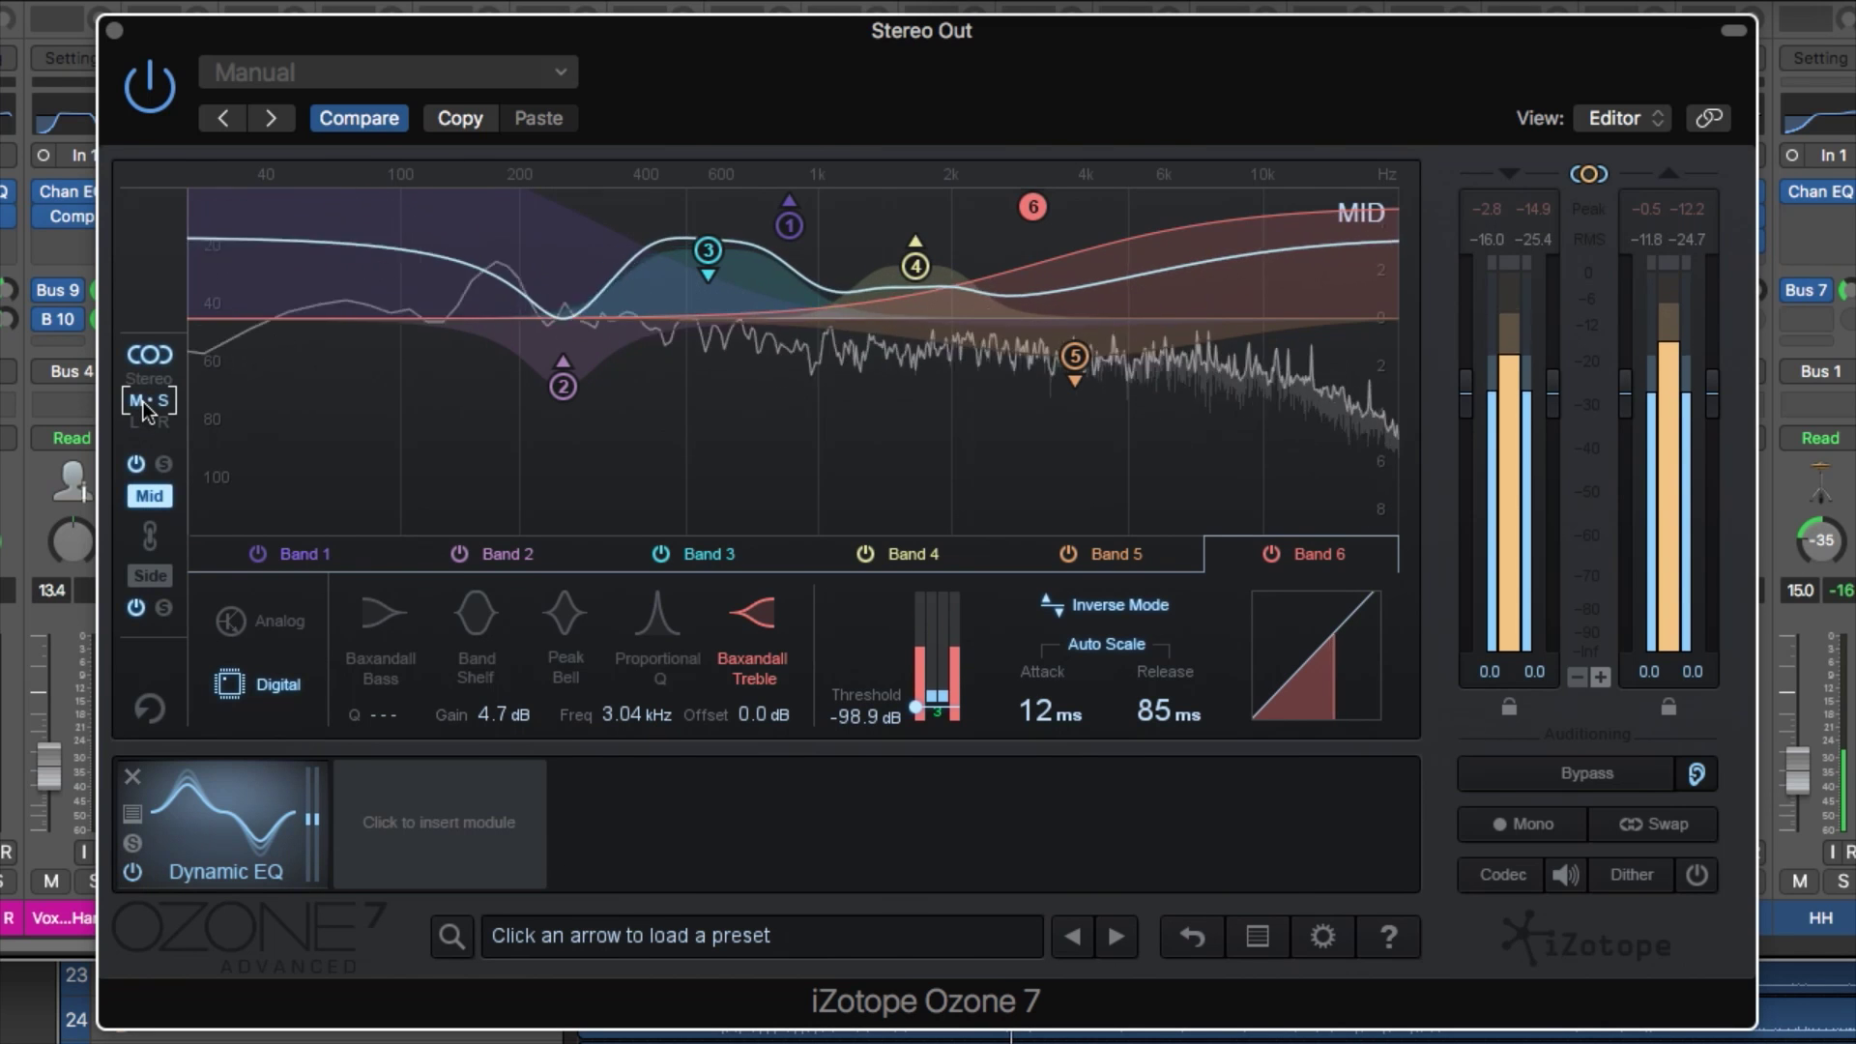
left_click(154, 577)
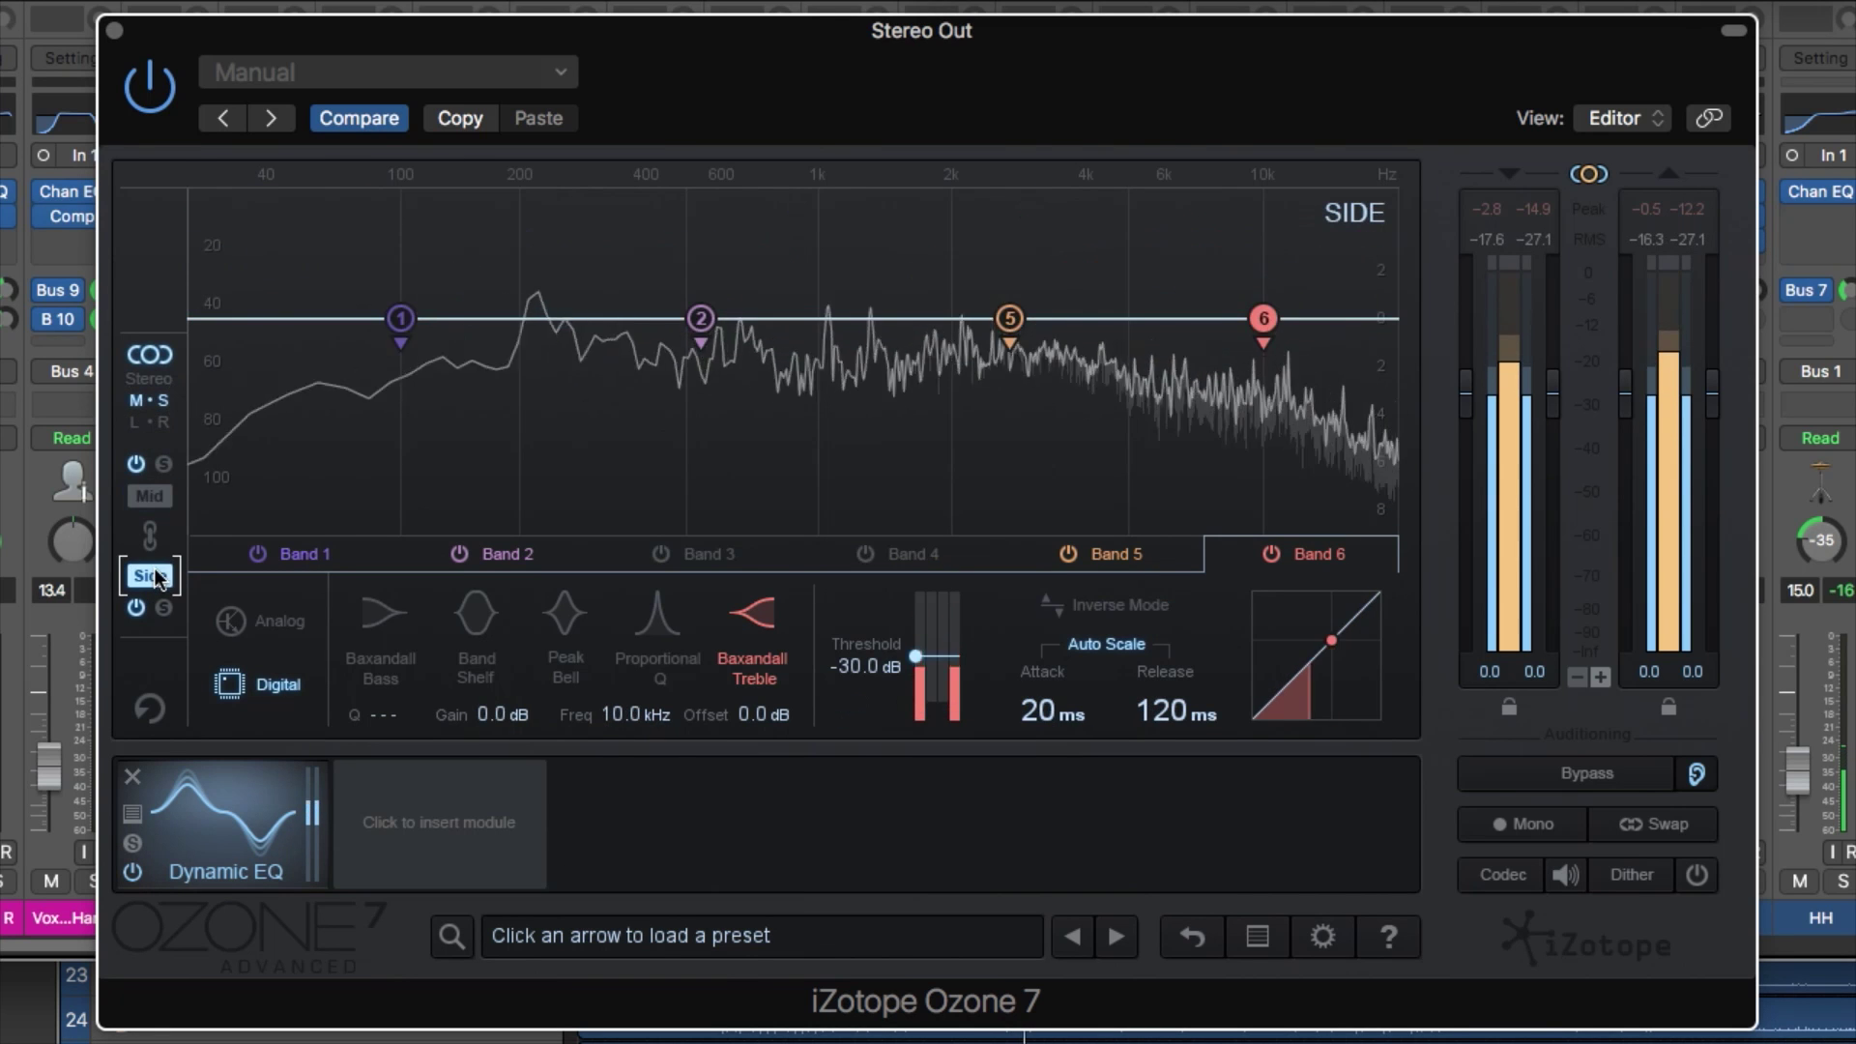
left_click_drag(400, 318, 348, 367)
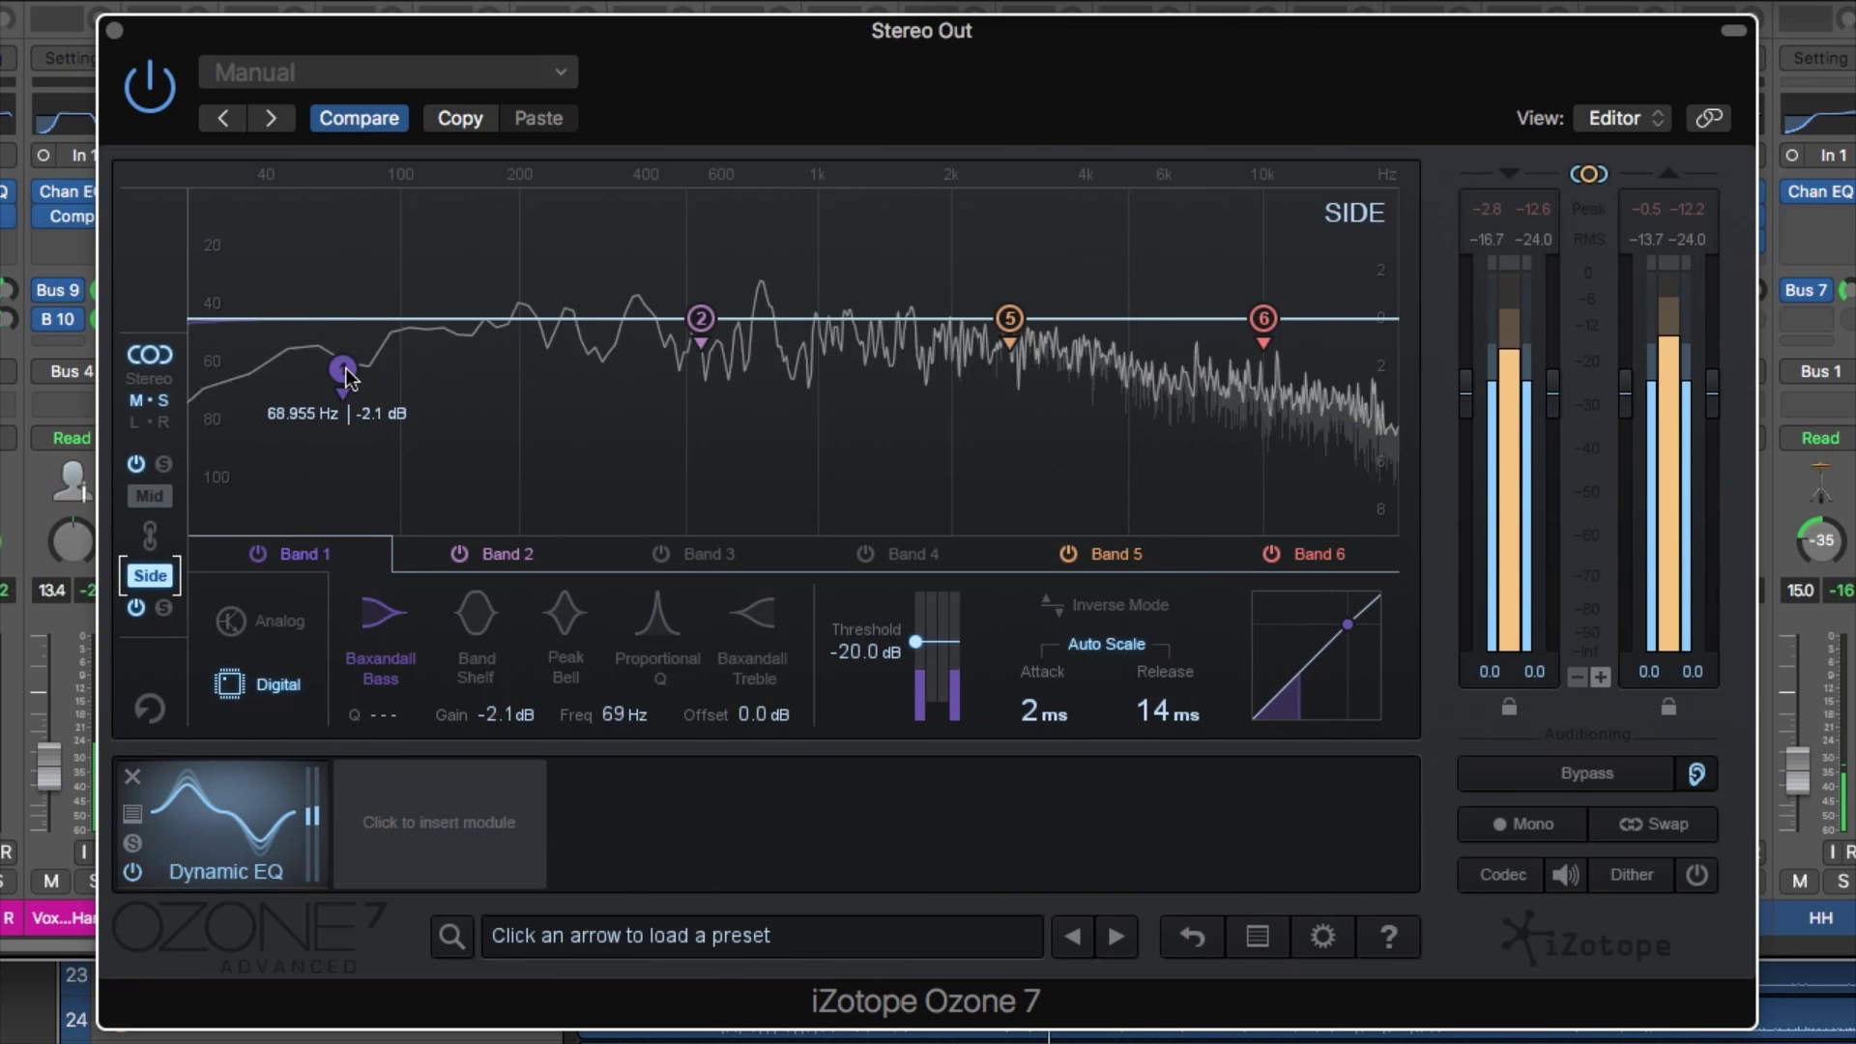
left_click_drag(520, 401, 583, 402)
left_click_drag(1266, 318, 1018, 219)
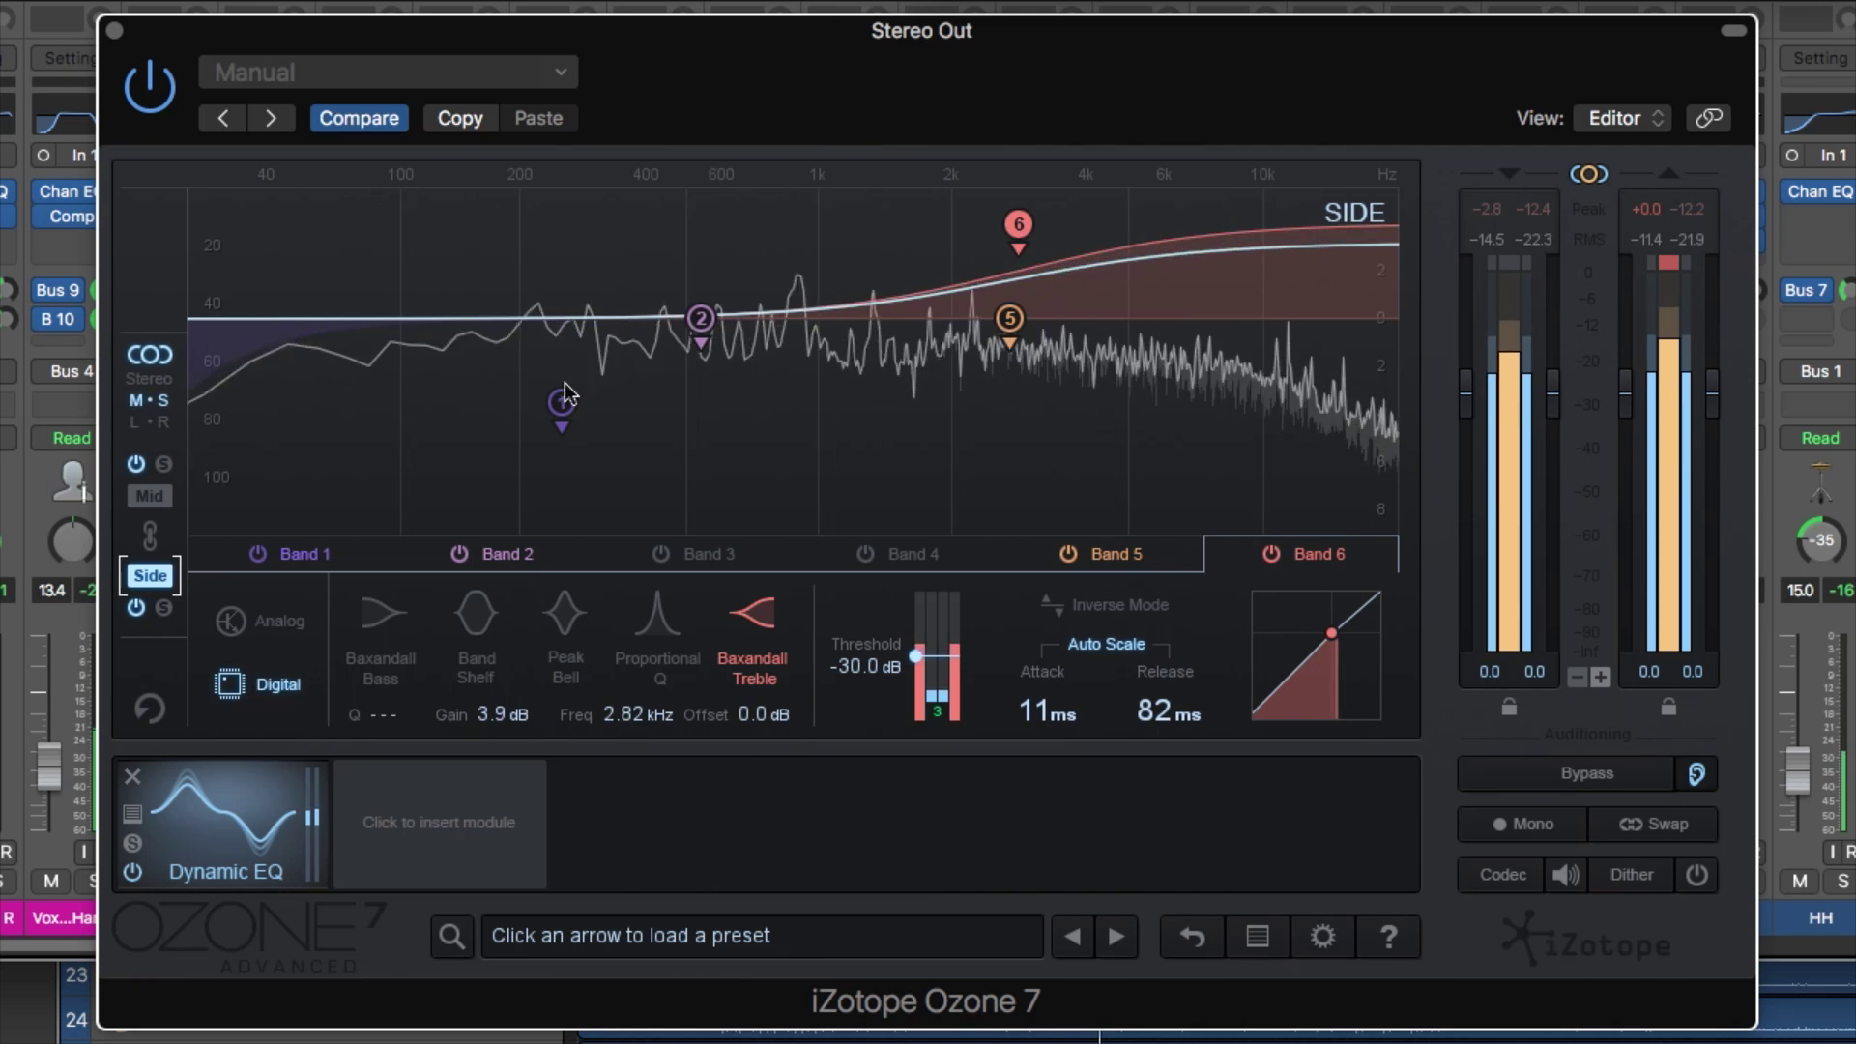
- Solo the side, move side Band 5 to 1.5 kHz and make Band 2 a 348 Hz Band Shelf
left_click(162, 608)
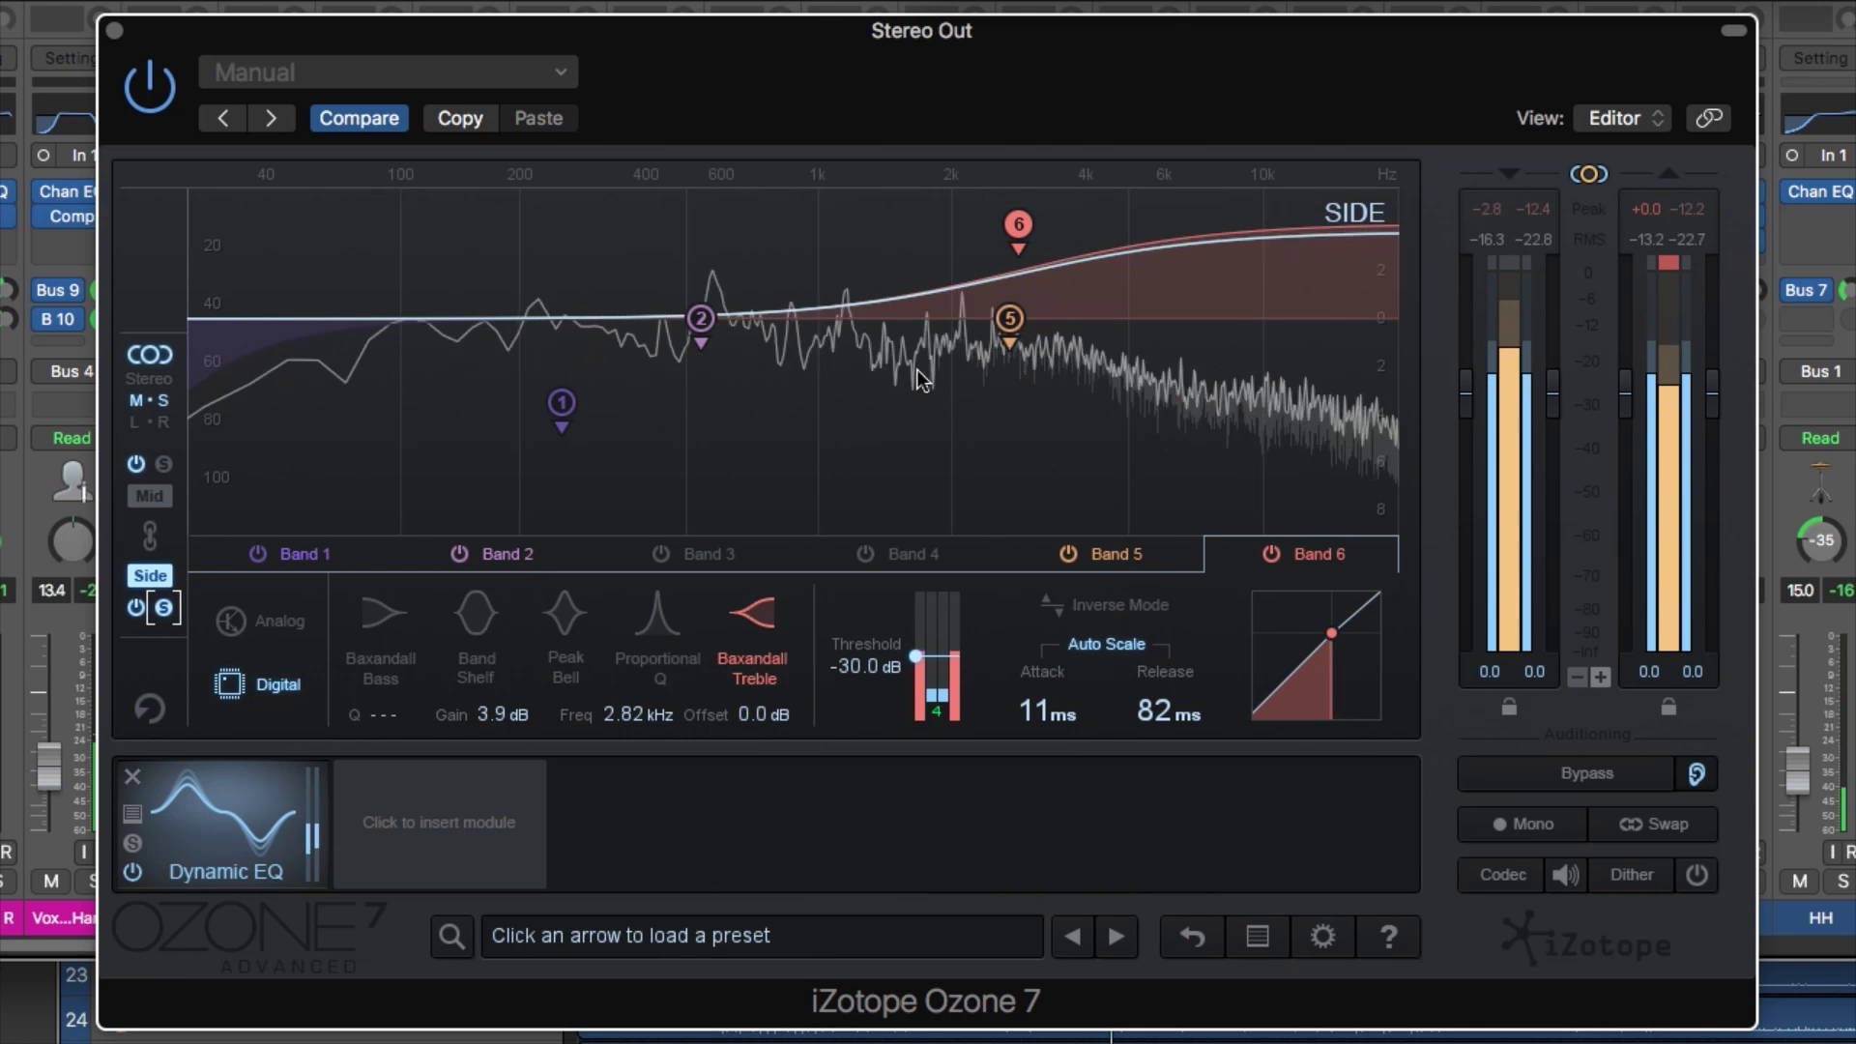
left_click_drag(1004, 324, 908, 278)
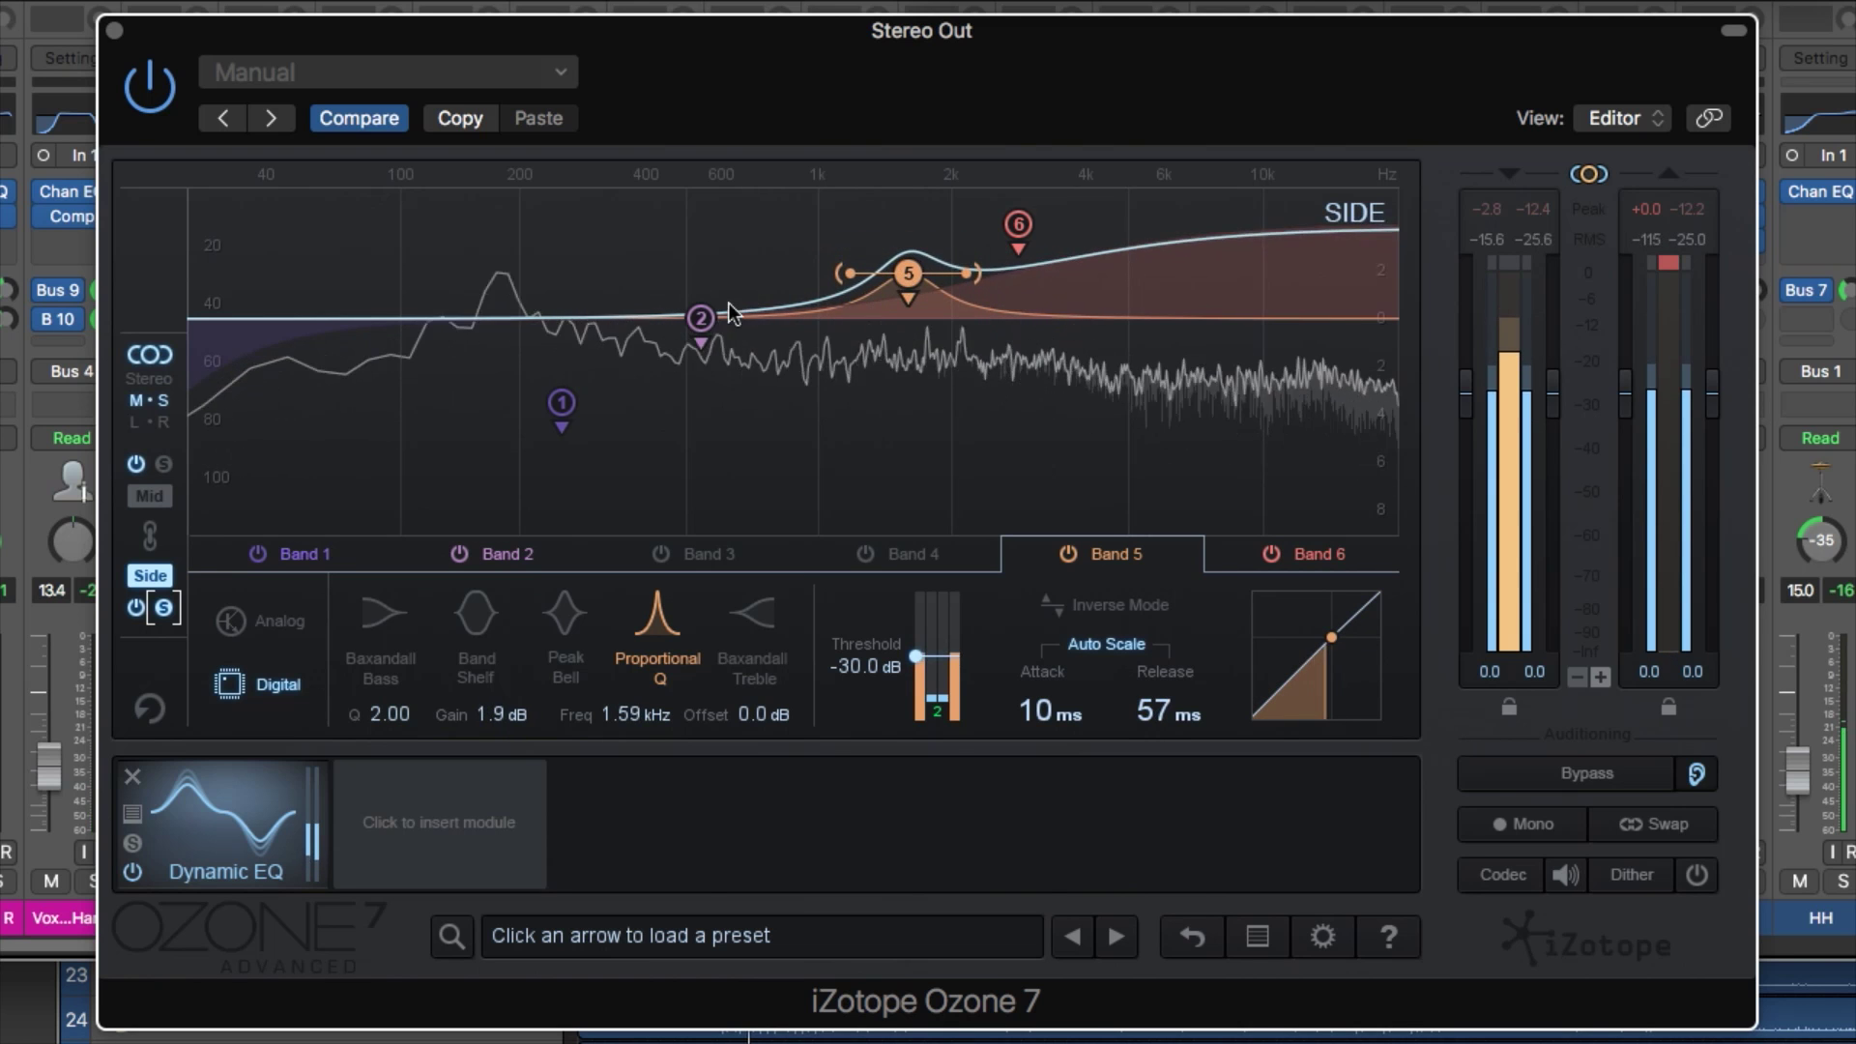
left_click_drag(701, 318, 629, 290)
left_click(474, 614)
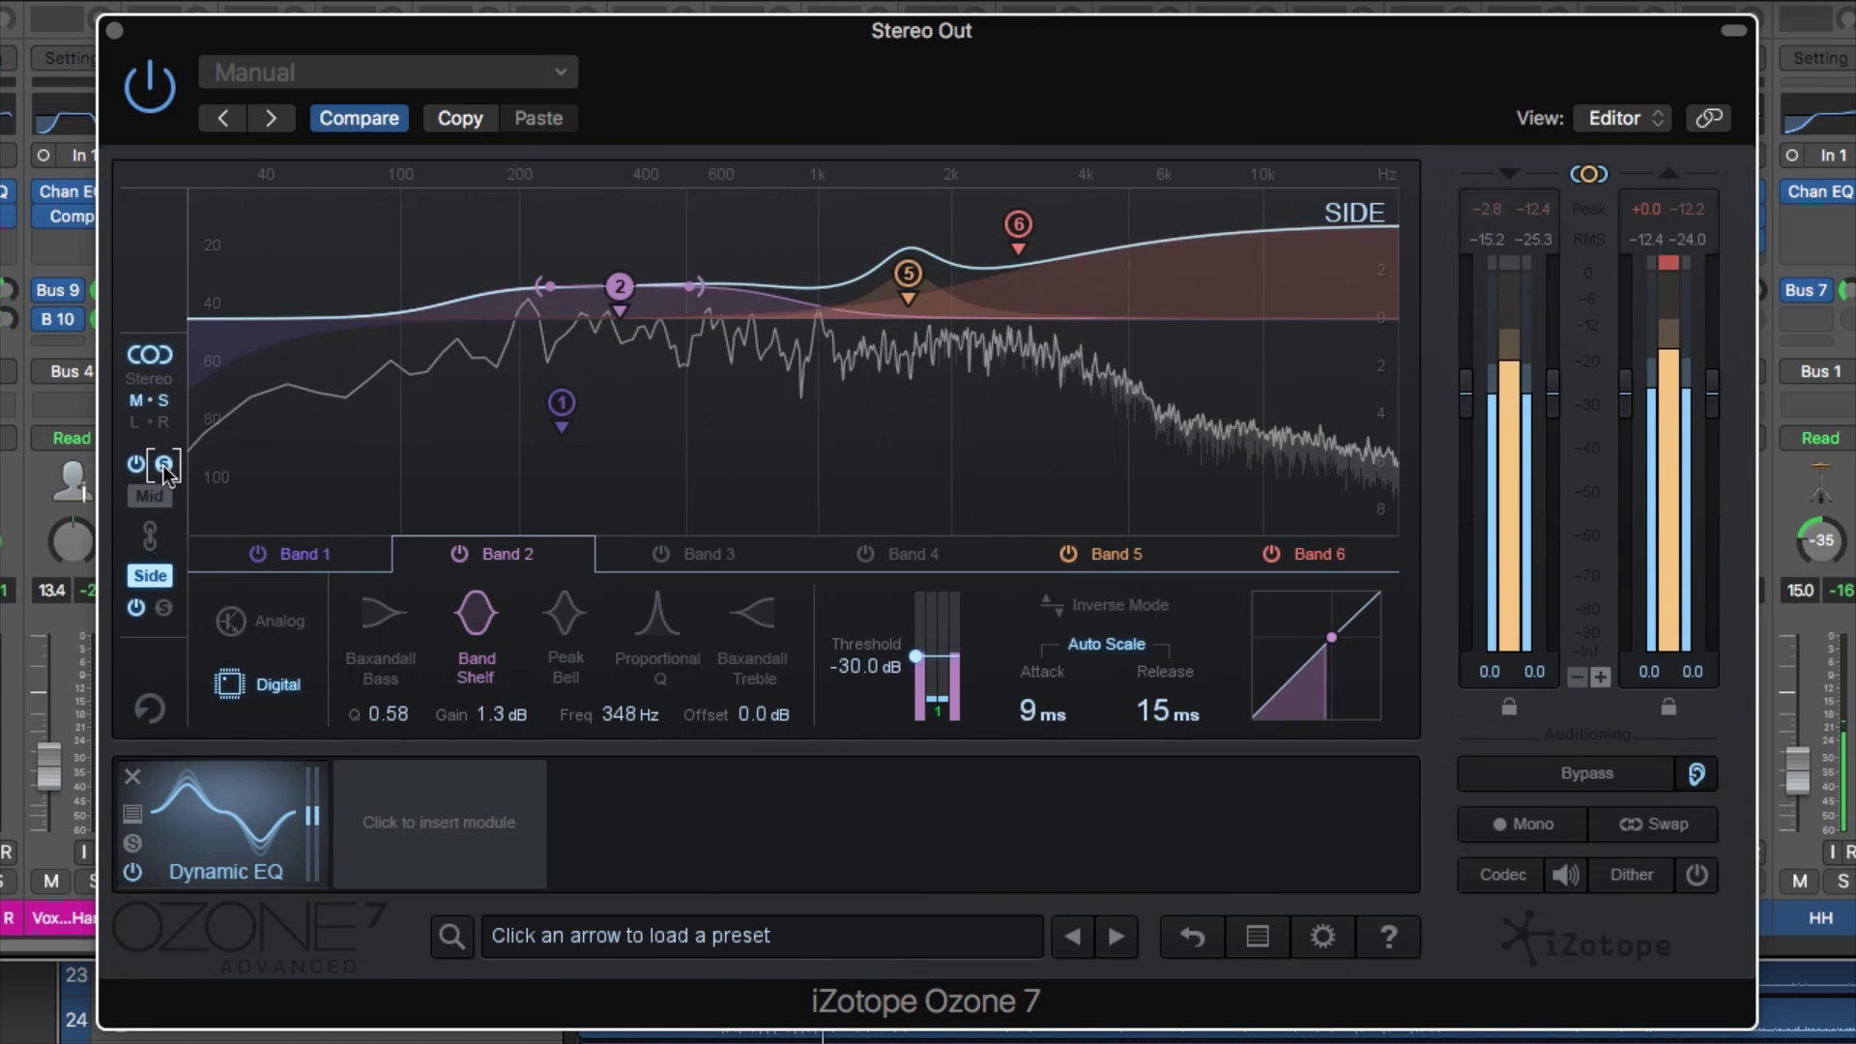
left_click(153, 497)
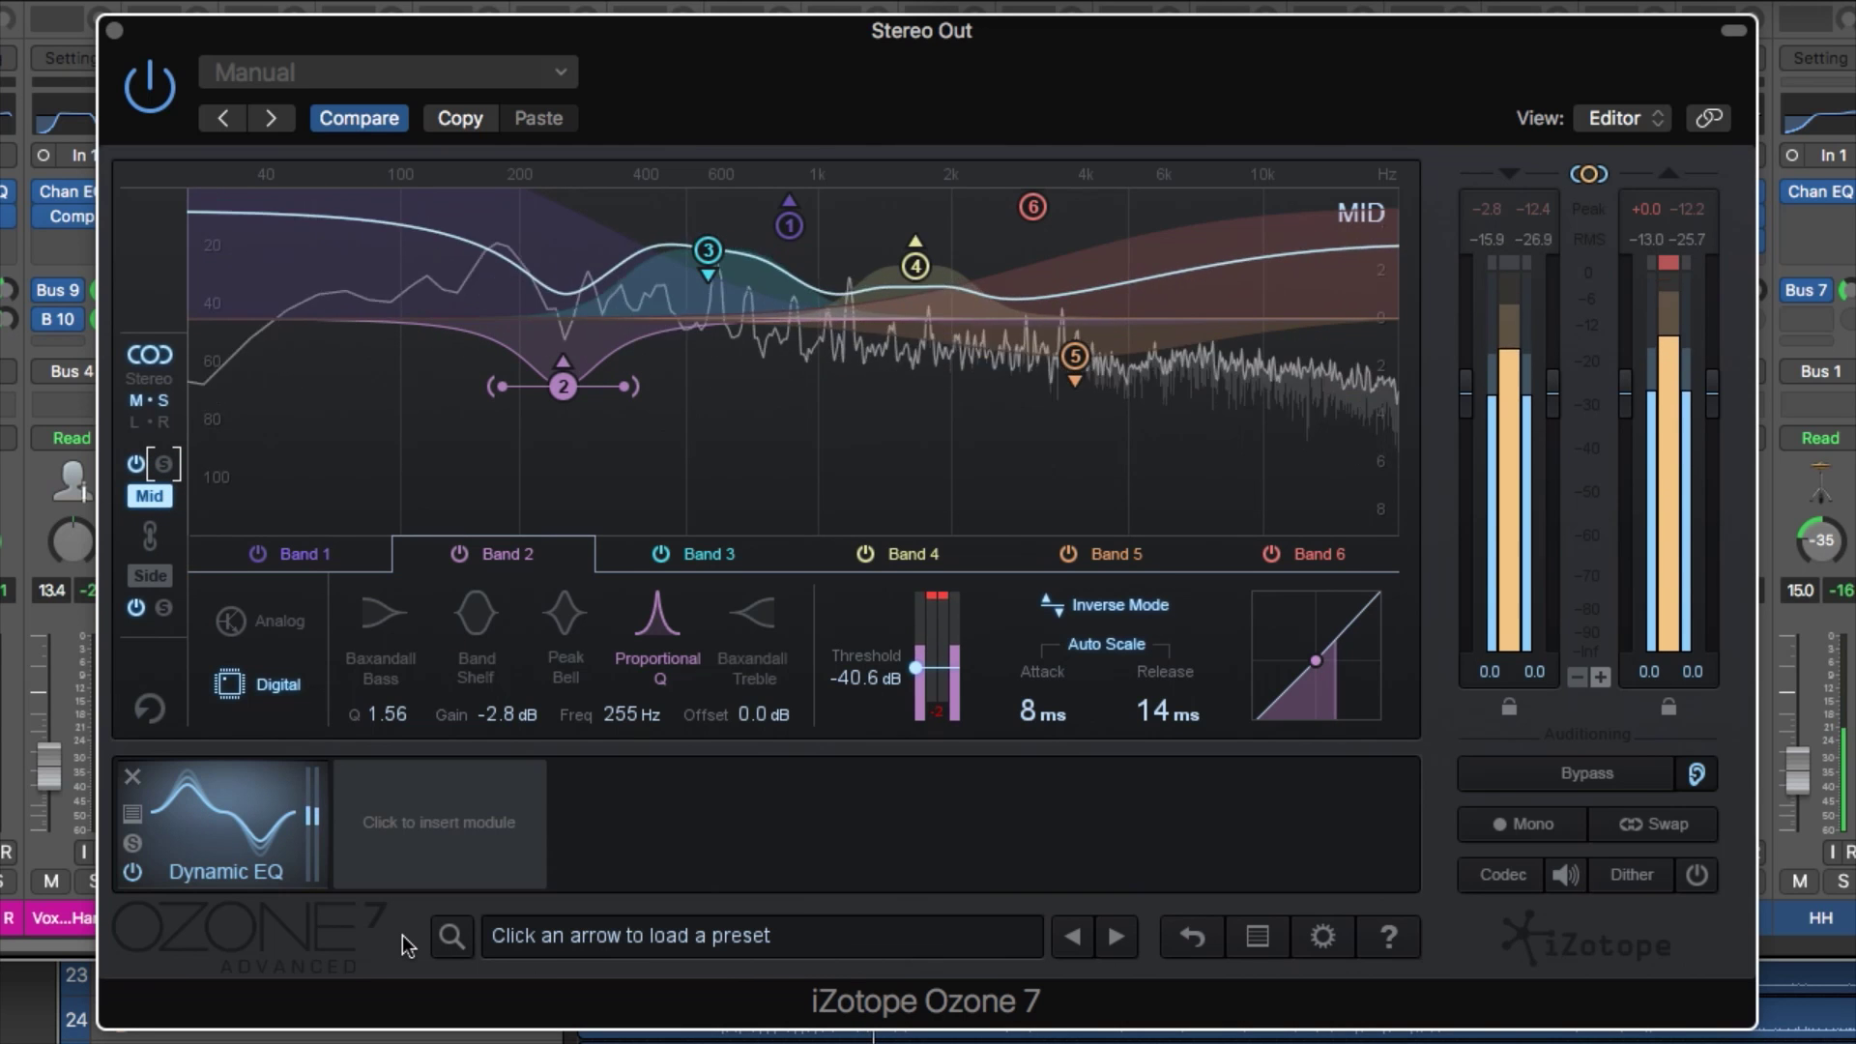
left_click(133, 873)
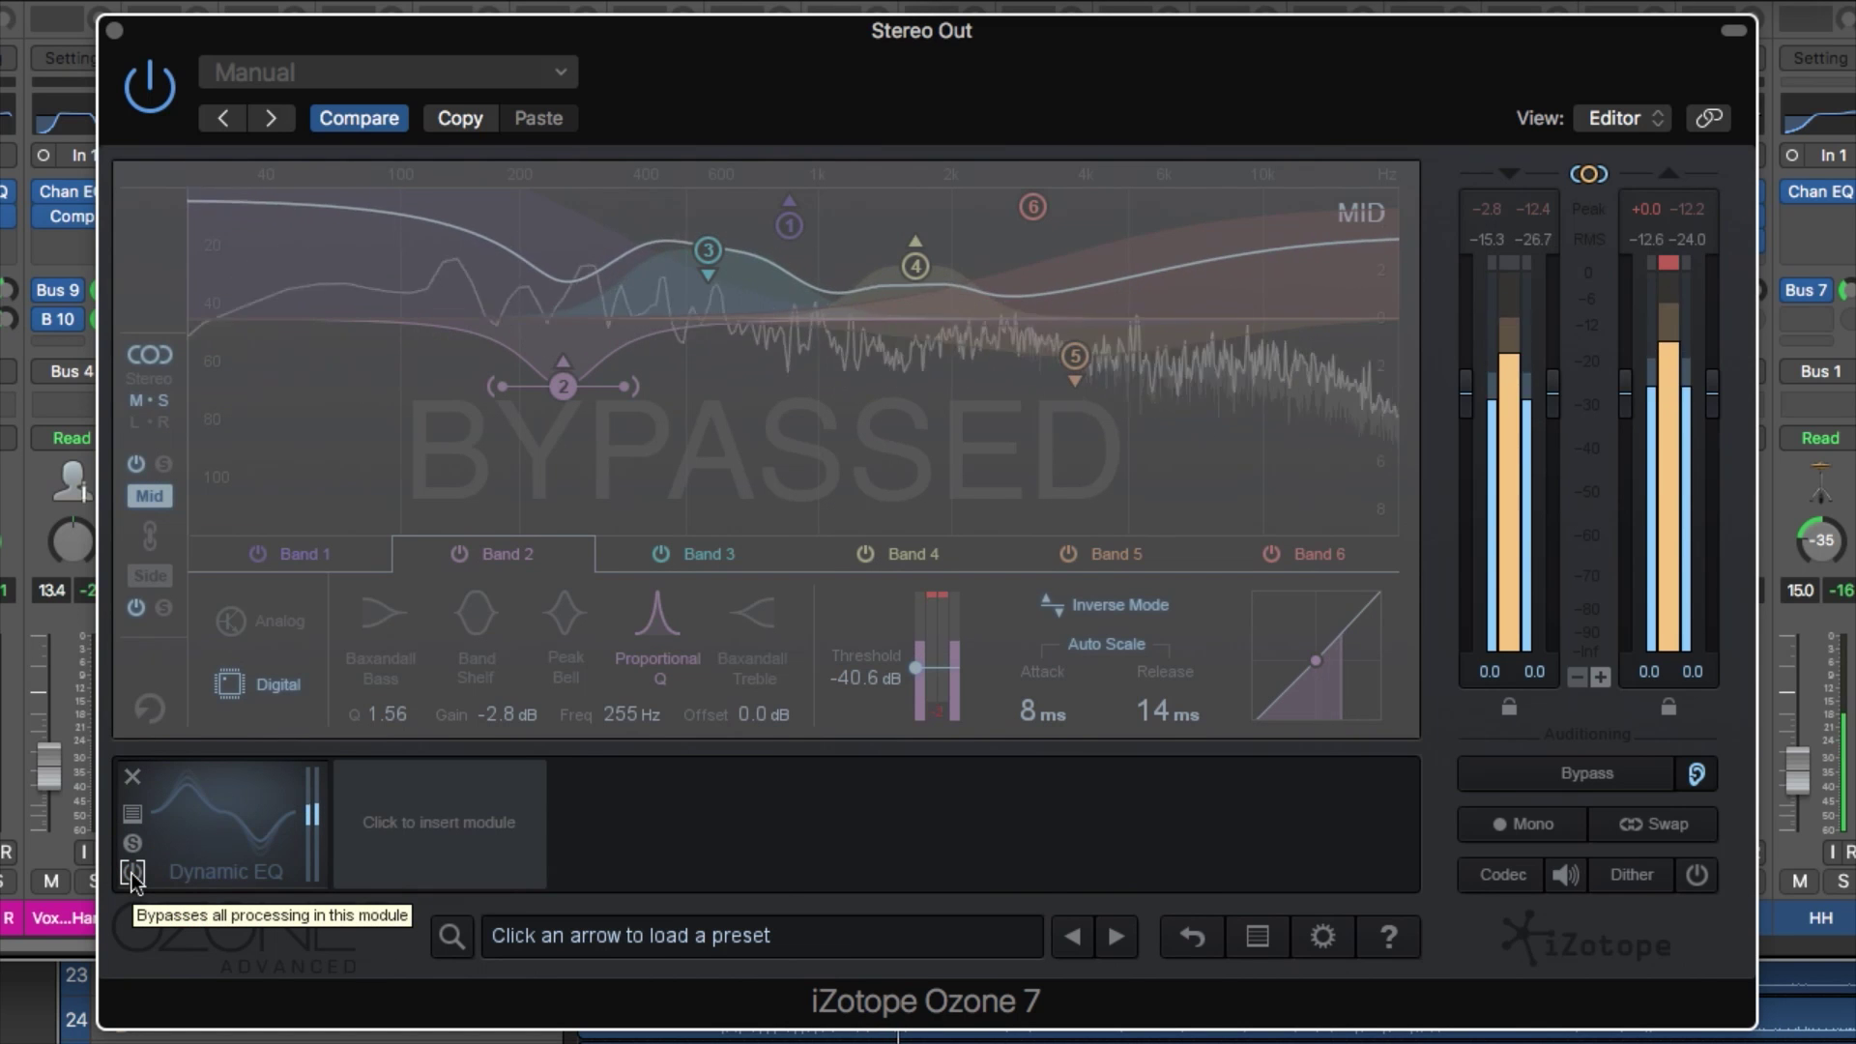
left_click(132, 873)
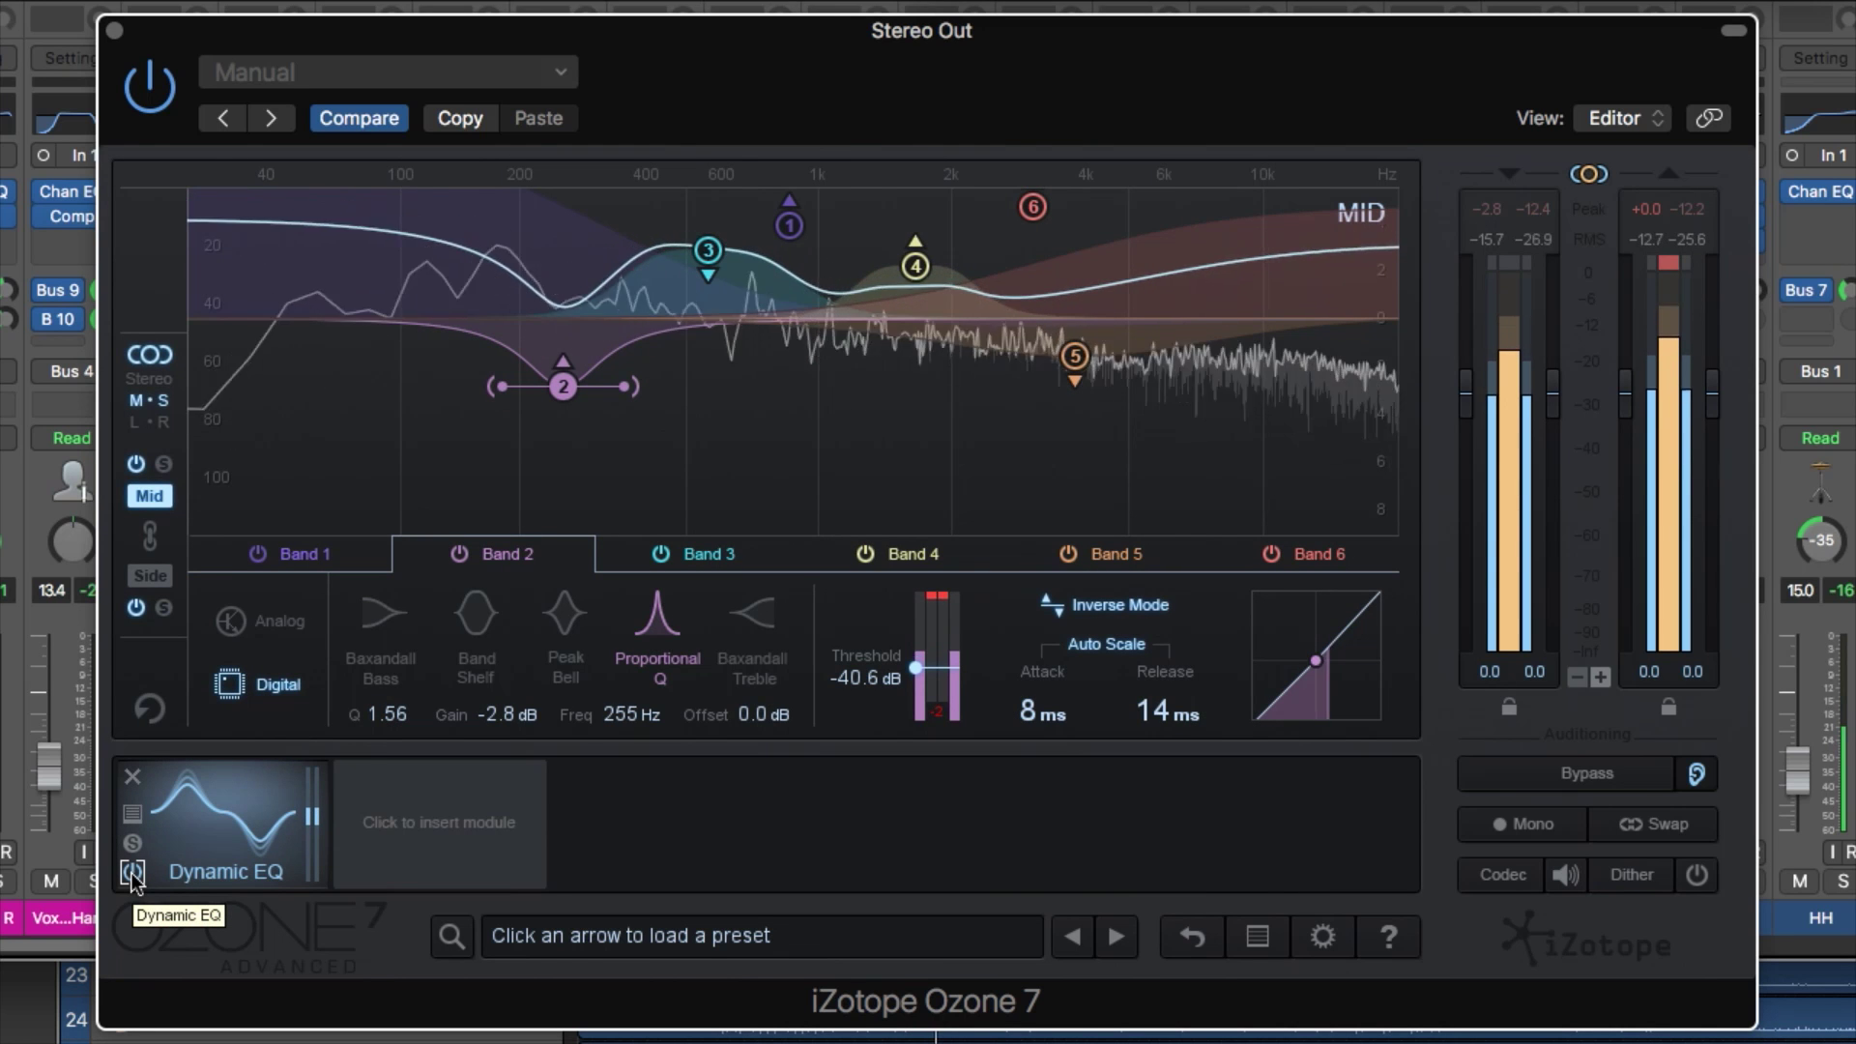
left_click(914, 267)
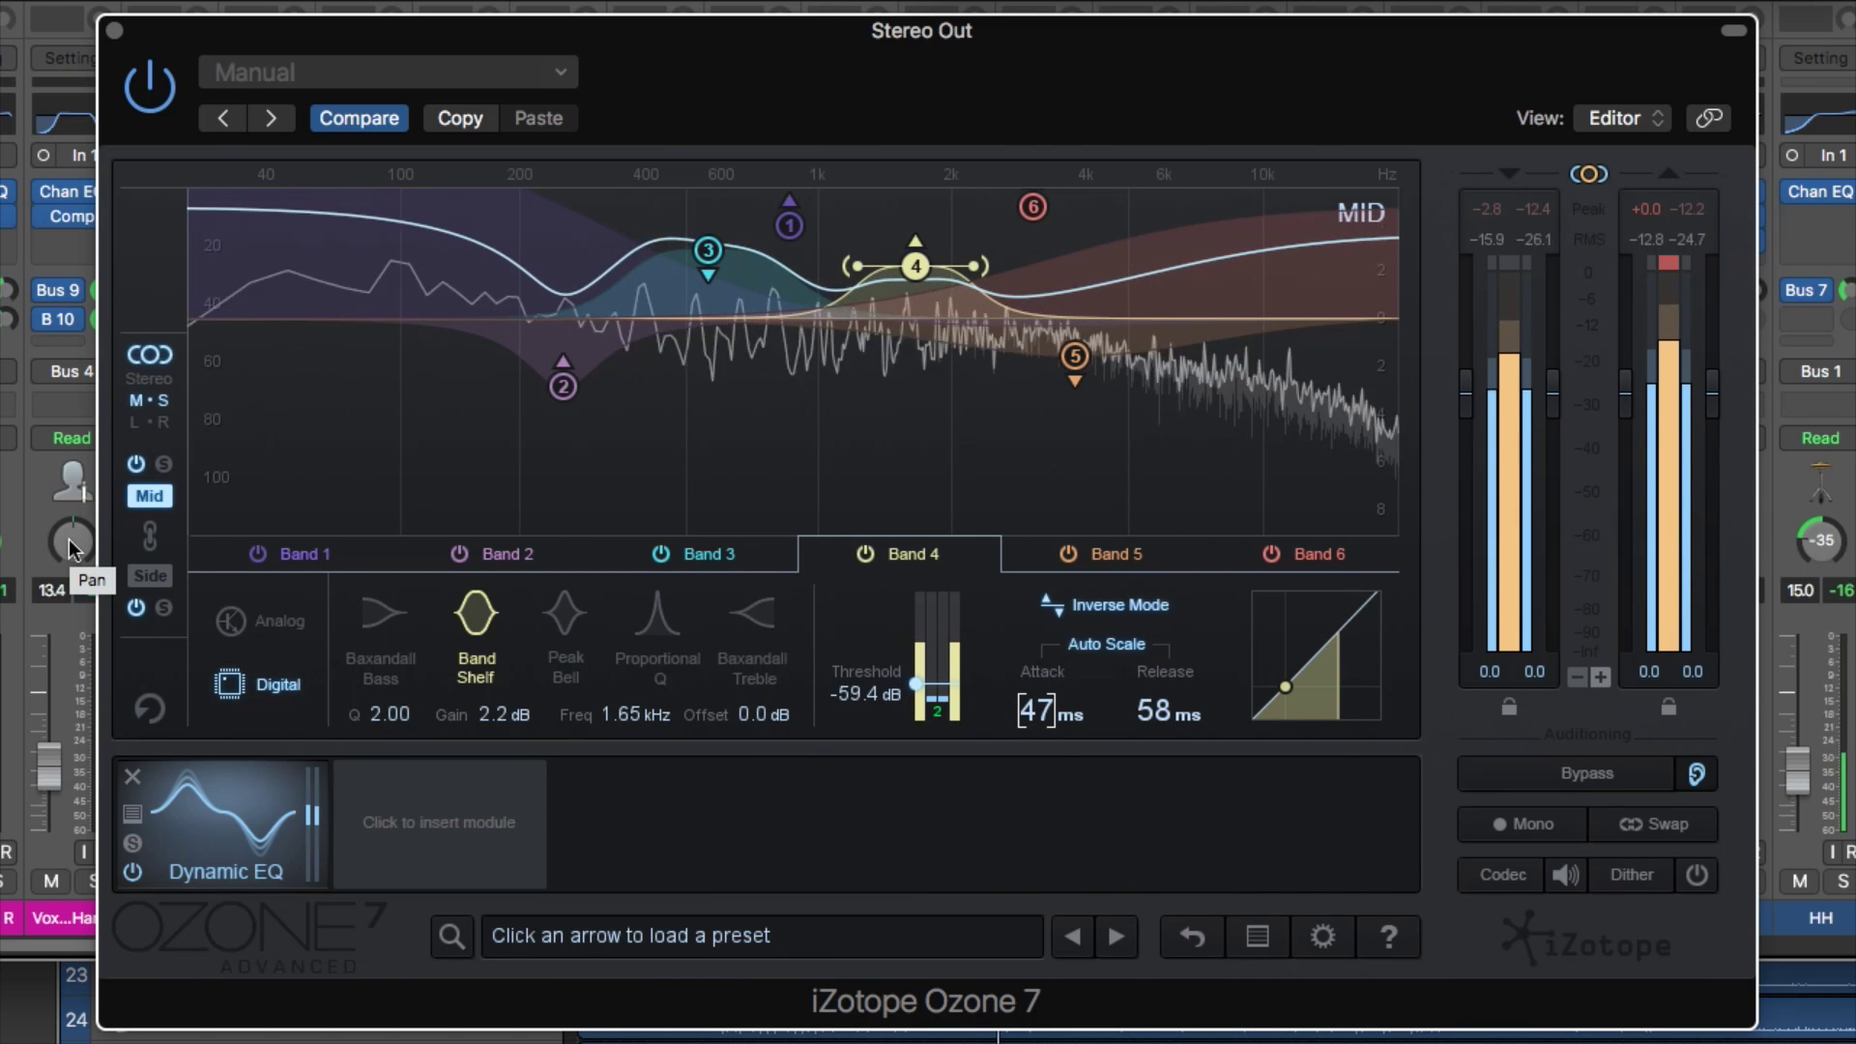
left_click(133, 874)
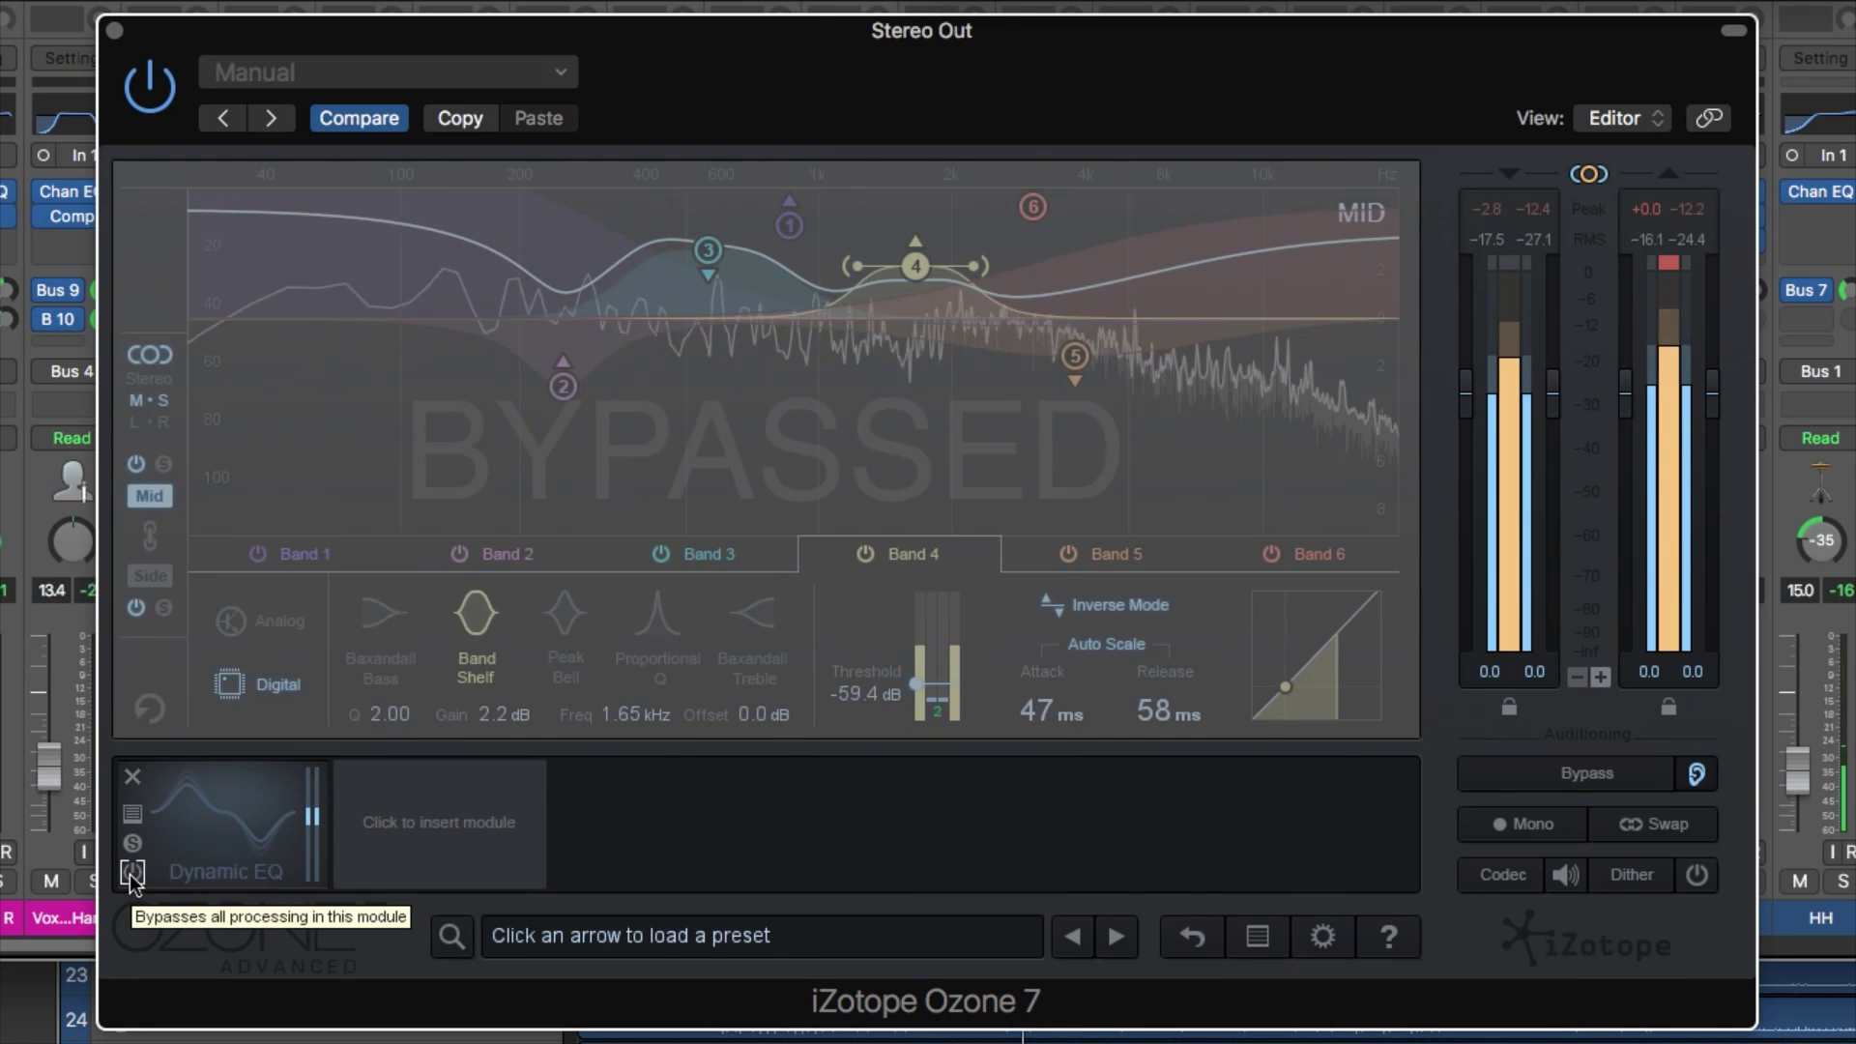
left_click(133, 874)
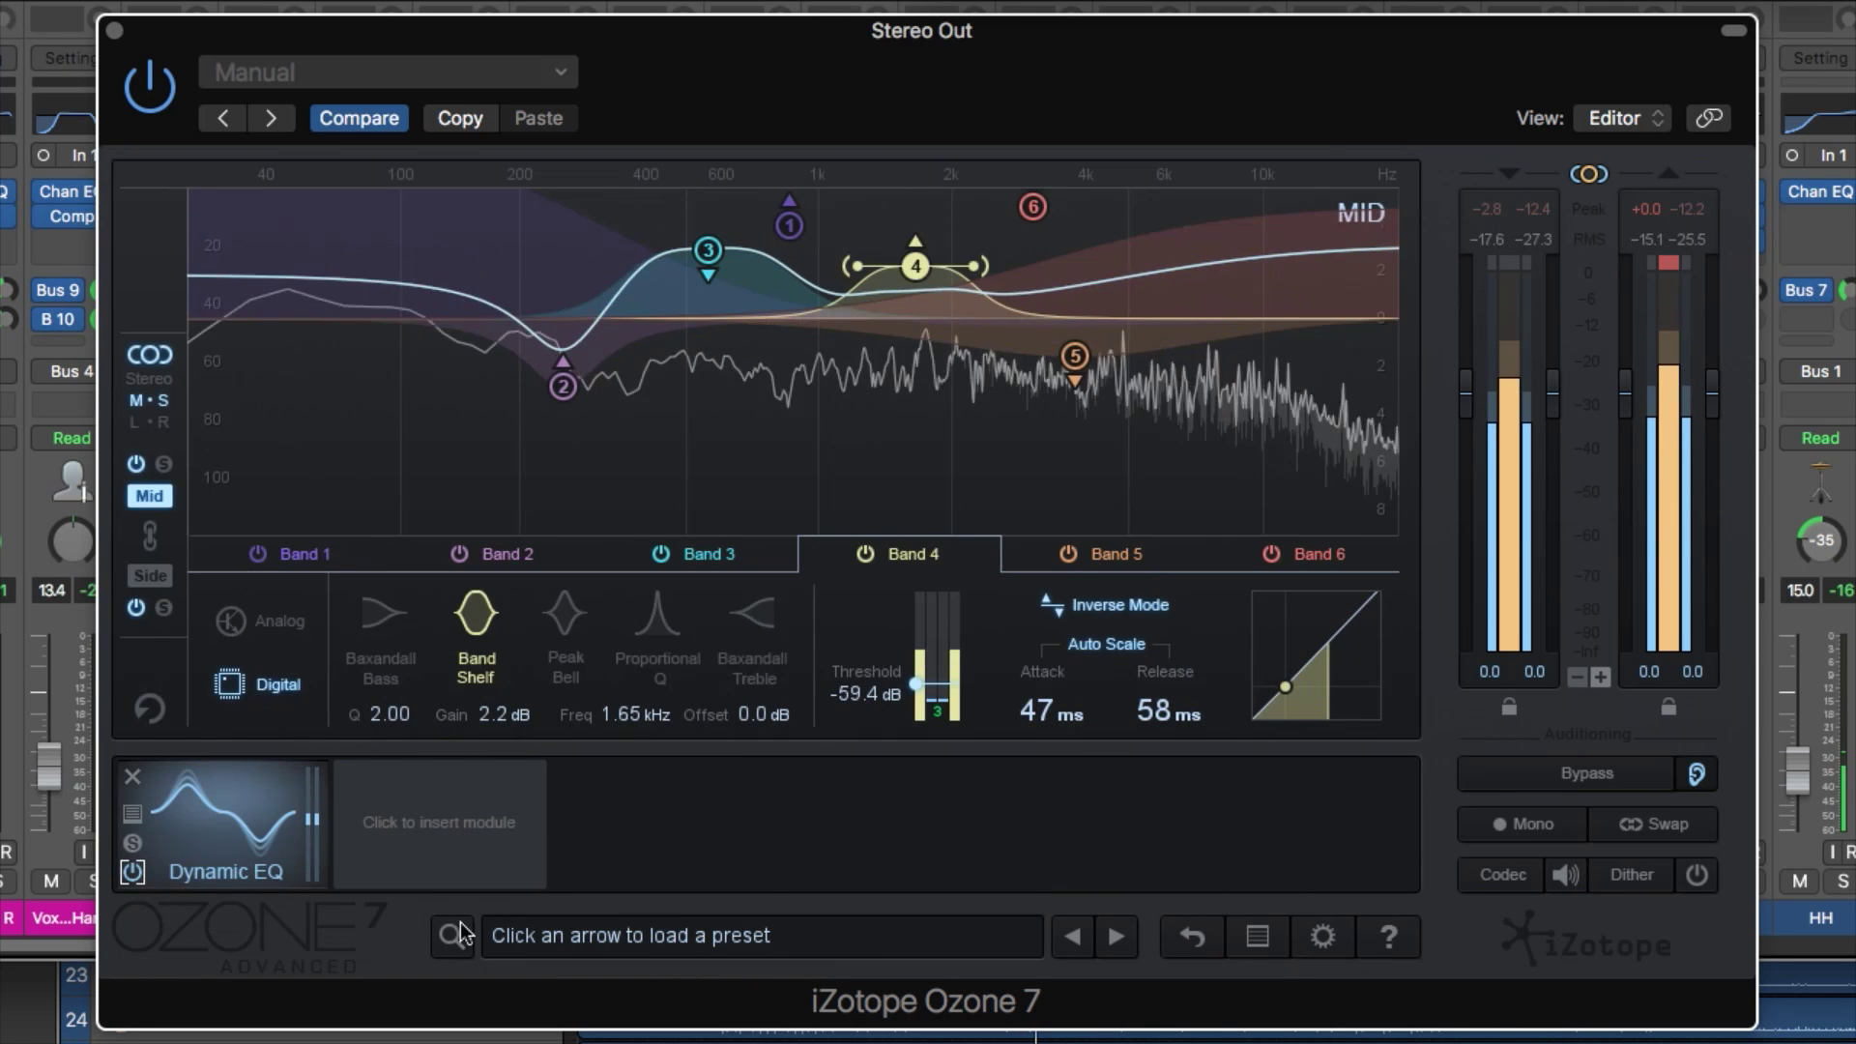